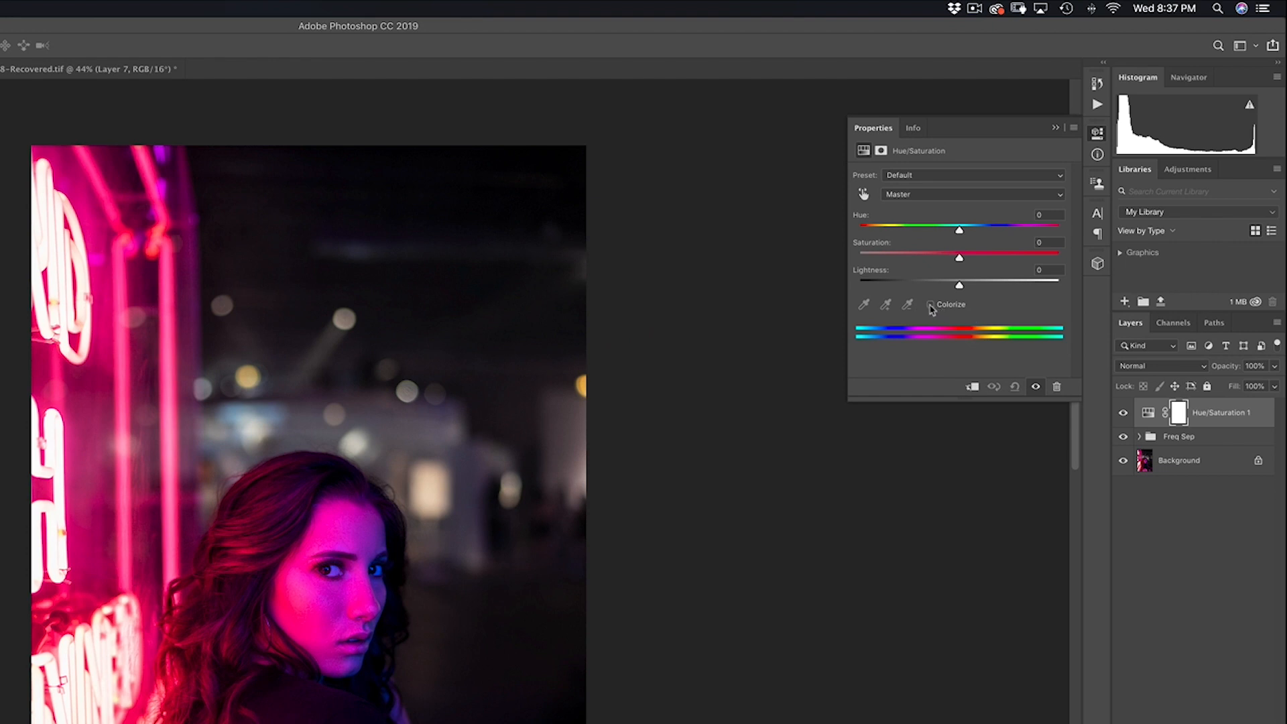
Step: Colorize the whole photo at Hue 23 and Saturation 25 for a warm sepia tint
left_click(931, 305)
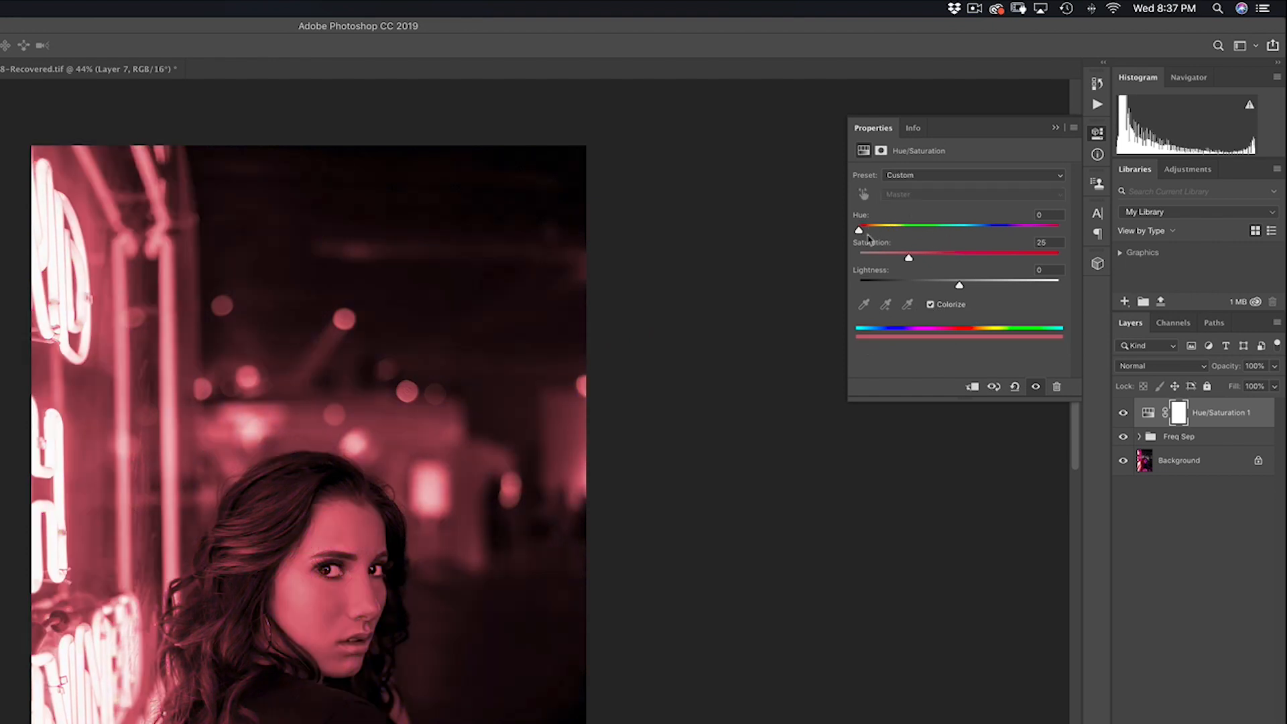
left_click_drag(403, 541, 503, 432)
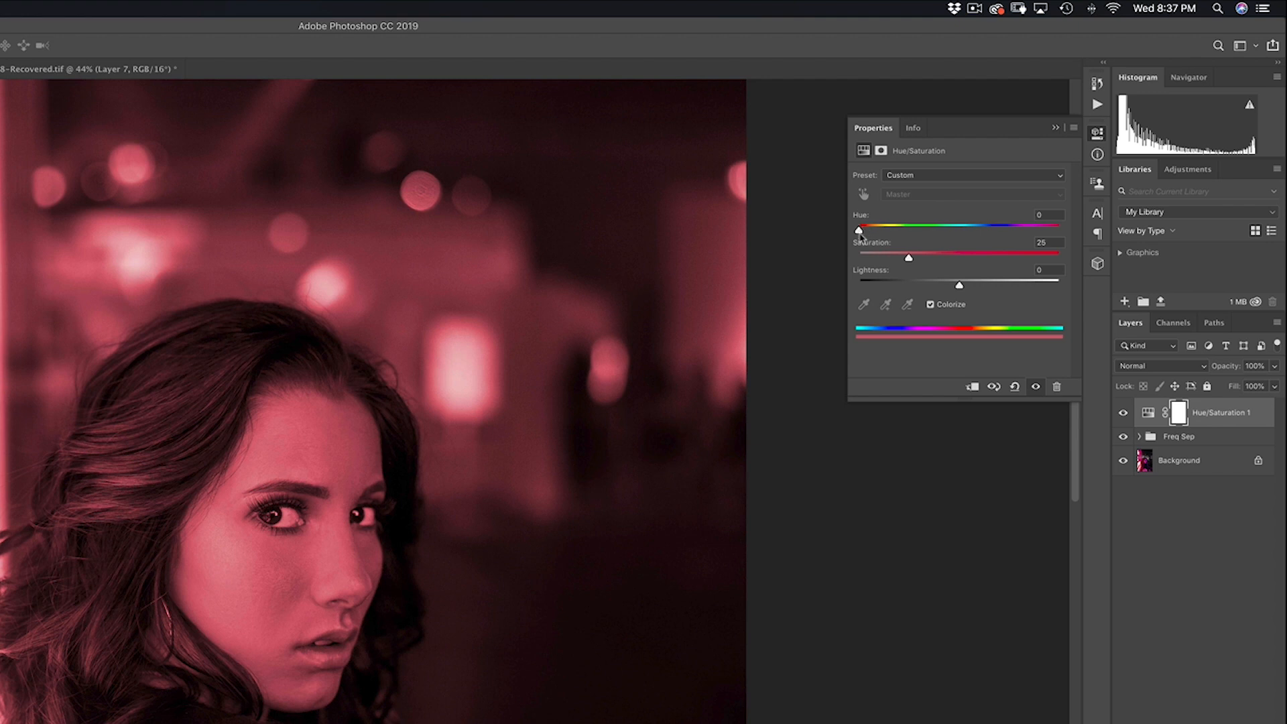
mouse_move(859, 230)
left_mouse_down()
mouse_move(971, 228)
mouse_move(925, 231)
mouse_move(961, 242)
mouse_move(881, 242)
left_mouse_up()
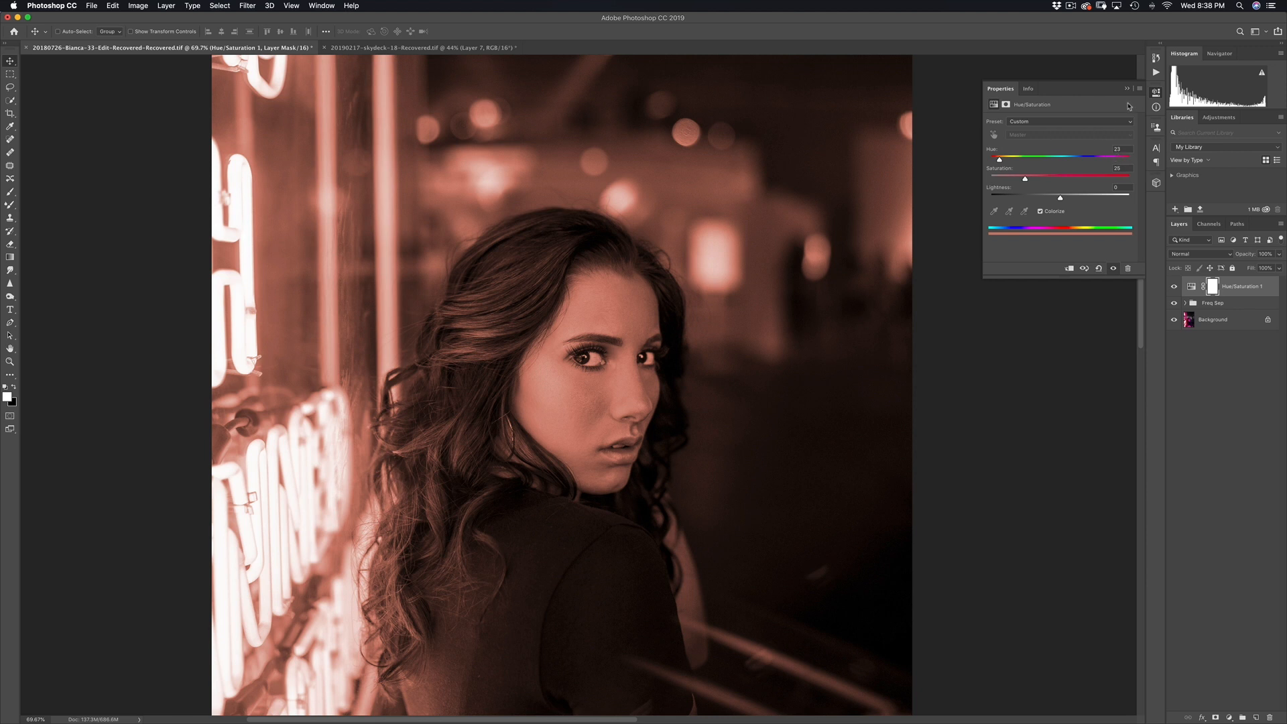
Step: Zoom out and invert the Hue/Saturation 1 mask to black, hiding the sepia tint
left_click(1127, 90)
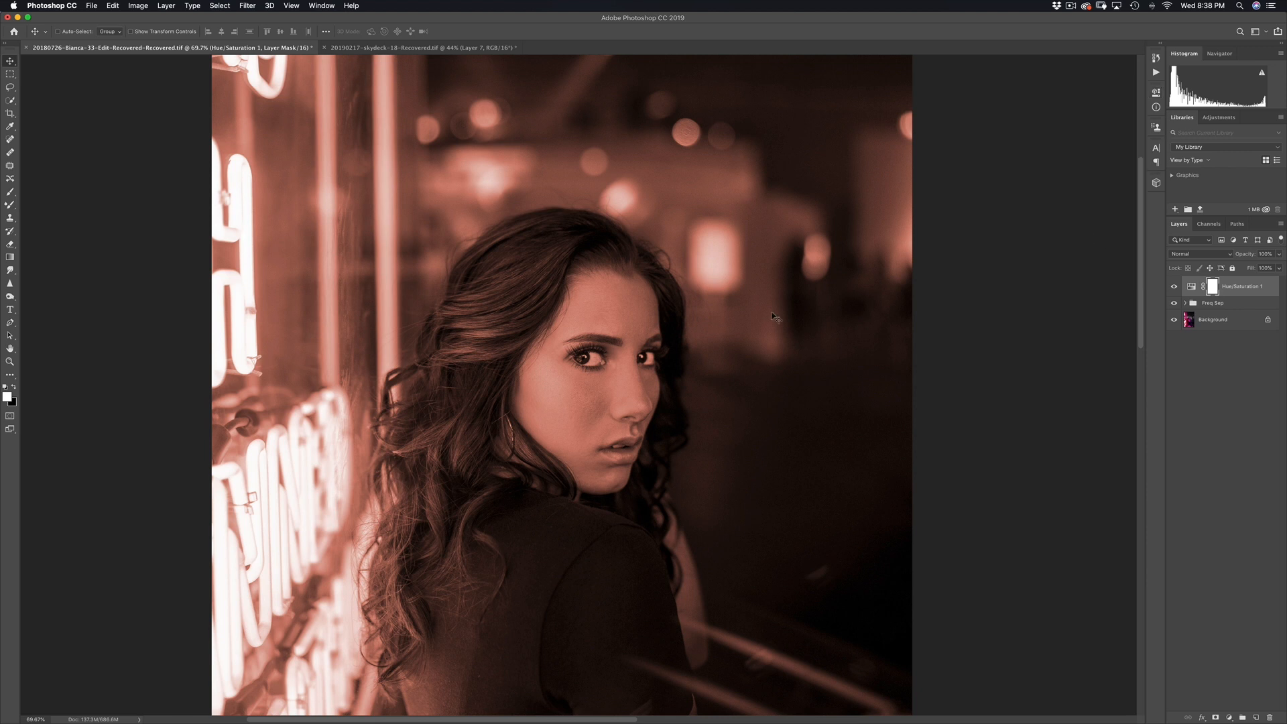
left_click_drag(699, 424, 641, 325)
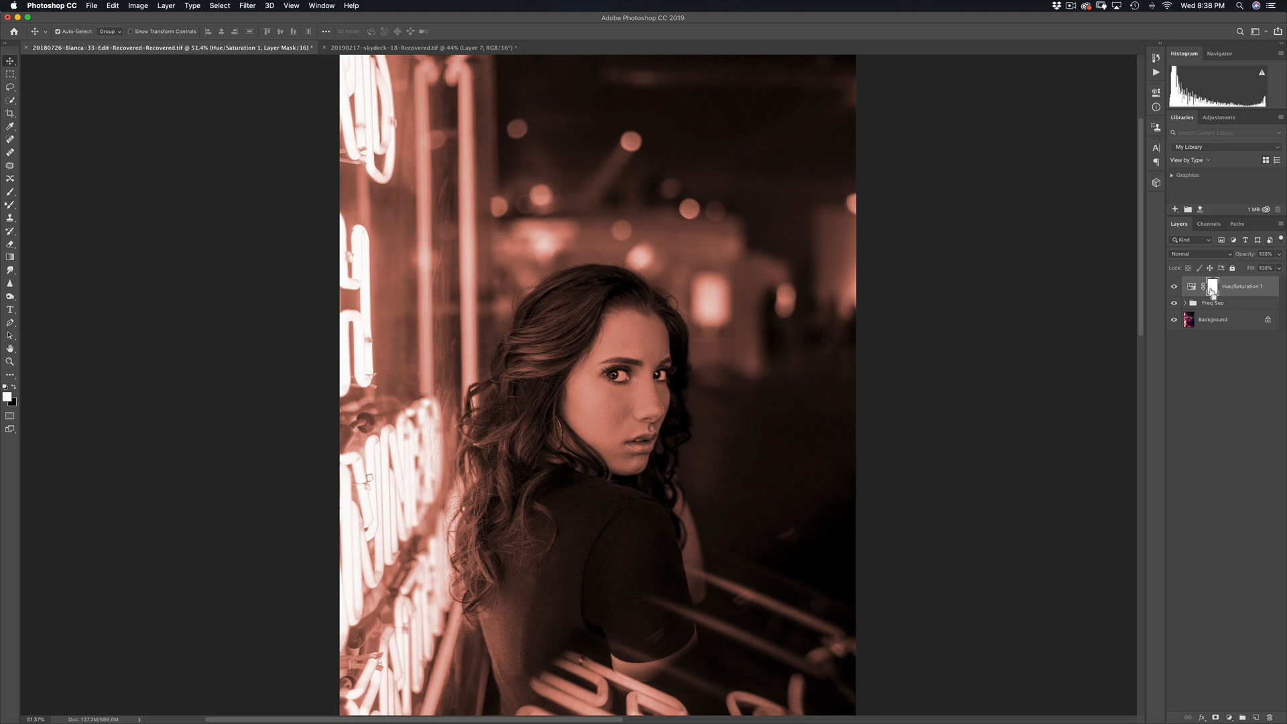
key("super+i")
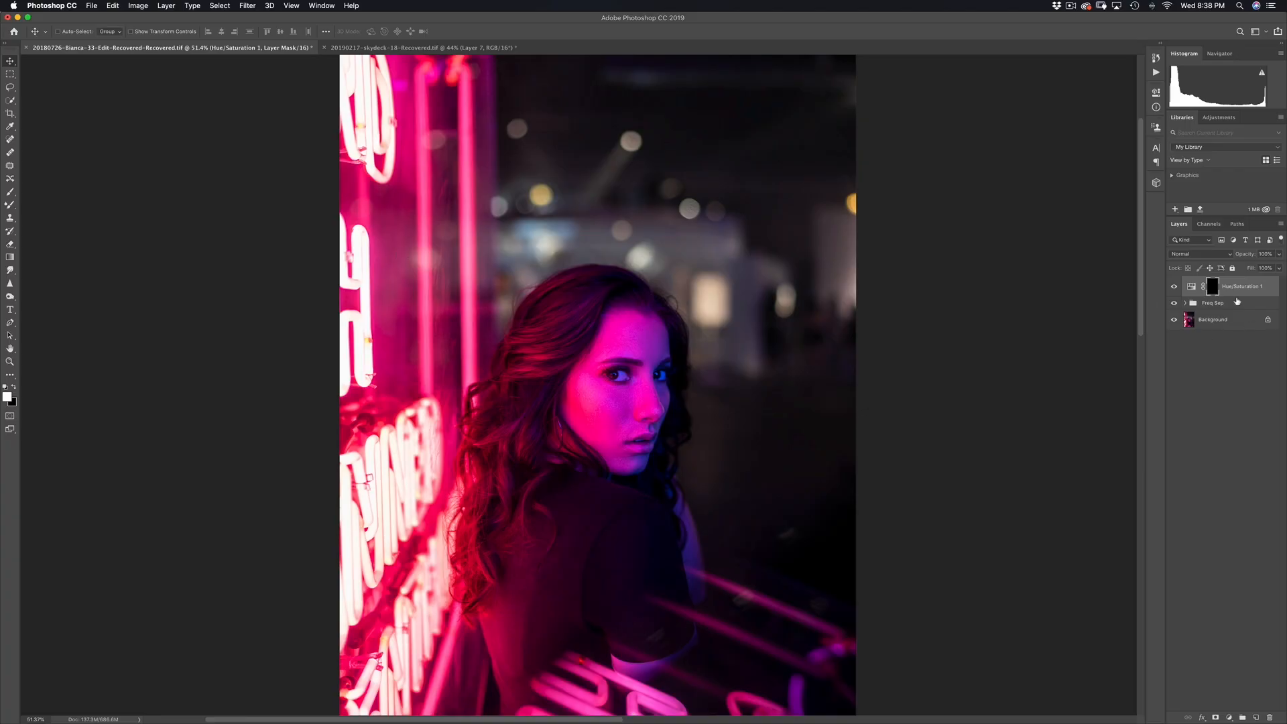
Step: Set up a large soft white brush at 30% flow and zoom in on the cheek
key("b")
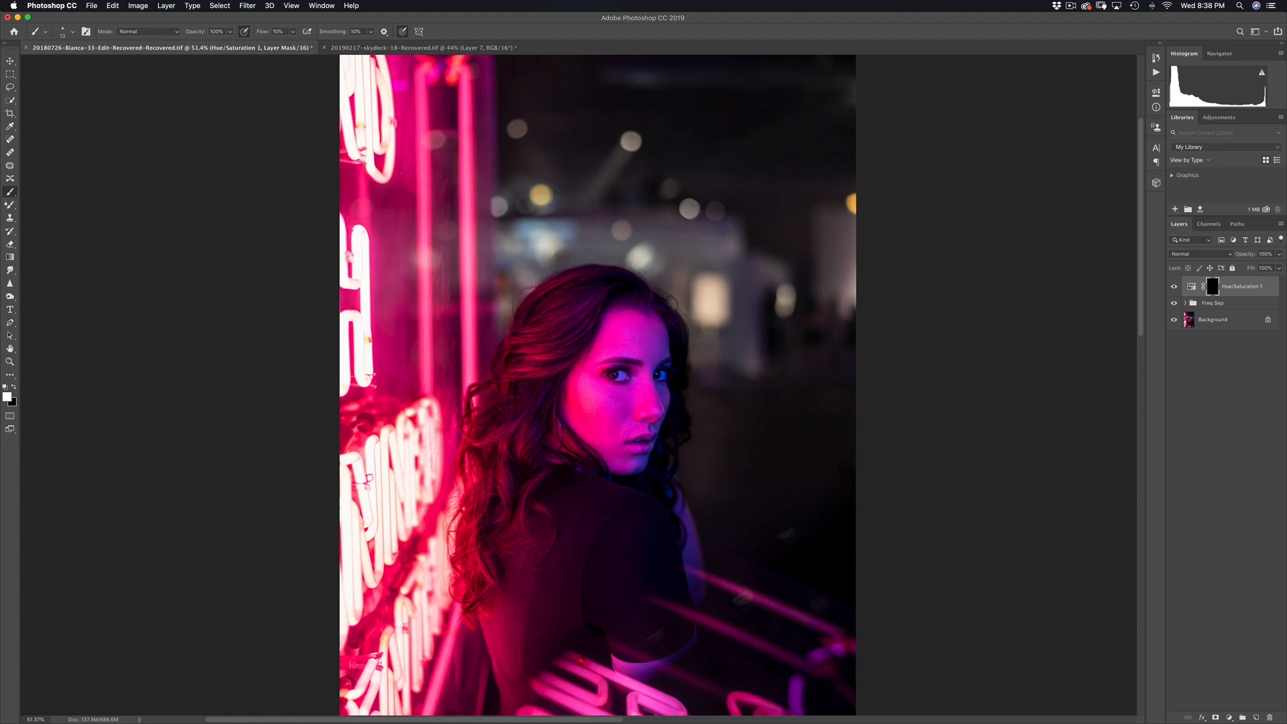
mouse_move(536, 273)
left_mouse_down()
mouse_move(571, 277)
mouse_move(574, 256)
left_mouse_up()
left_click_drag(601, 417, 628, 401)
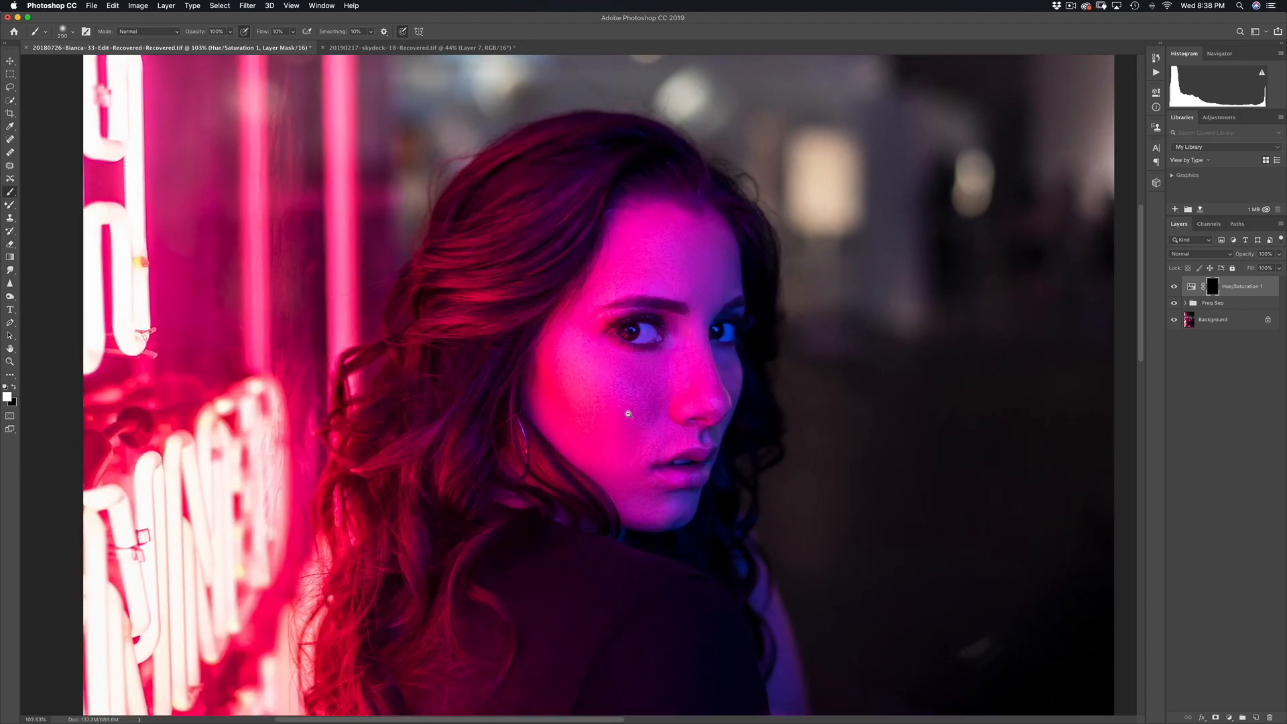
left_click_drag(594, 380, 617, 367)
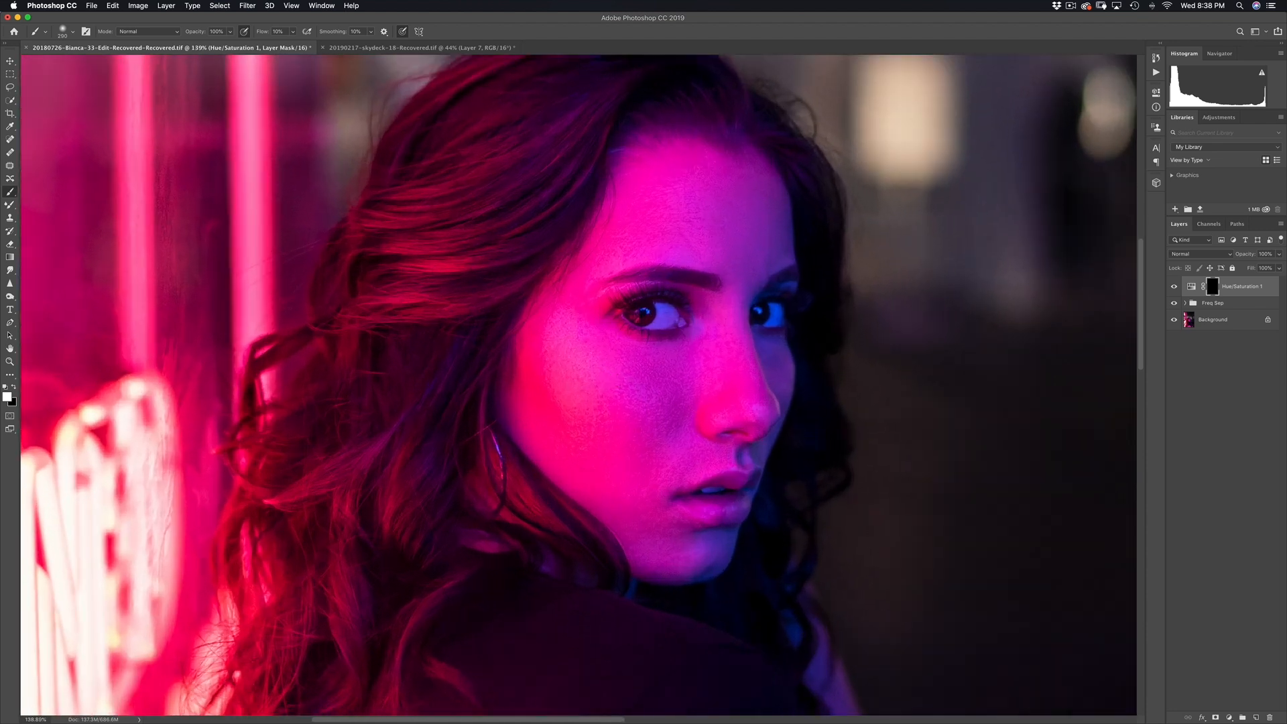
mouse_move(543, 318)
left_mouse_down()
mouse_move(491, 334)
mouse_move(540, 320)
mouse_move(544, 302)
mouse_move(526, 394)
mouse_move(516, 363)
mouse_move(539, 314)
mouse_move(507, 417)
mouse_move(508, 441)
mouse_move(541, 477)
mouse_move(510, 394)
mouse_move(526, 466)
mouse_move(554, 380)
mouse_move(563, 422)
mouse_move(594, 413)
mouse_move(607, 368)
mouse_move(617, 441)
left_mouse_up()
key("shift+3")
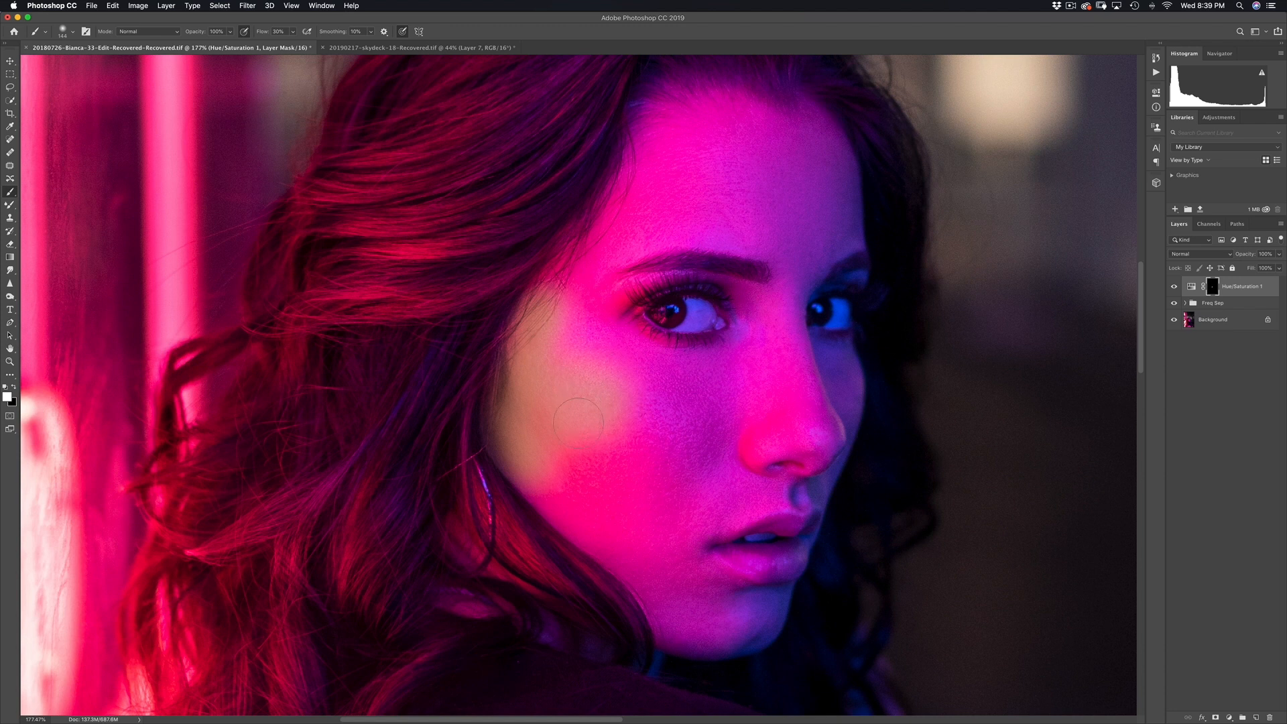
Step: Paint warm skin back onto the lower cheek, jaw, and the area under the nose and above the lip
left_click_drag(496, 435, 624, 551)
mouse_move(593, 500)
left_mouse_down()
mouse_move(542, 471)
mouse_move(573, 509)
mouse_move(560, 506)
mouse_move(572, 541)
mouse_move(604, 538)
mouse_move(561, 517)
mouse_move(577, 541)
mouse_move(596, 519)
mouse_move(559, 512)
mouse_move(569, 533)
mouse_move(627, 541)
mouse_move(653, 524)
mouse_move(654, 490)
mouse_move(692, 418)
mouse_move(616, 507)
mouse_move(627, 462)
left_mouse_up()
left_click_drag(682, 360, 659, 402)
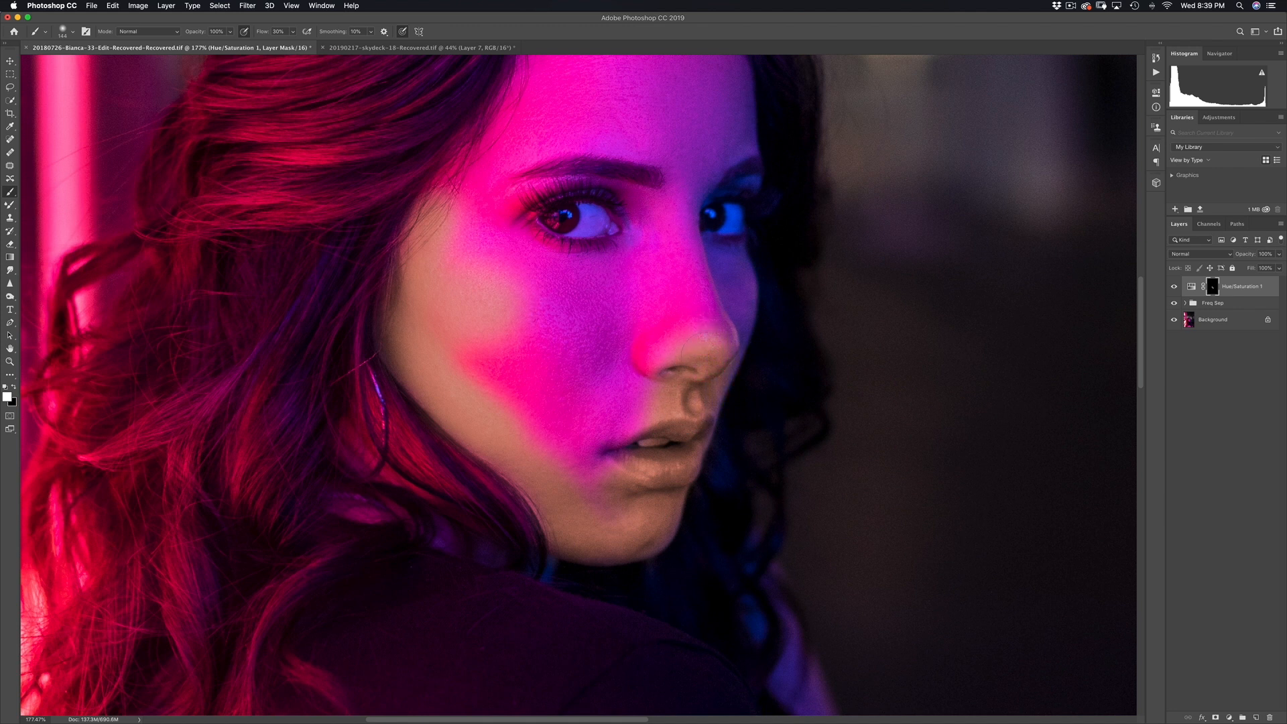
Step: Paint natural skin back below the right eye, on the nose and on the forehead
scroll(711, 348, "up", 3)
left_click_drag(674, 357, 664, 429)
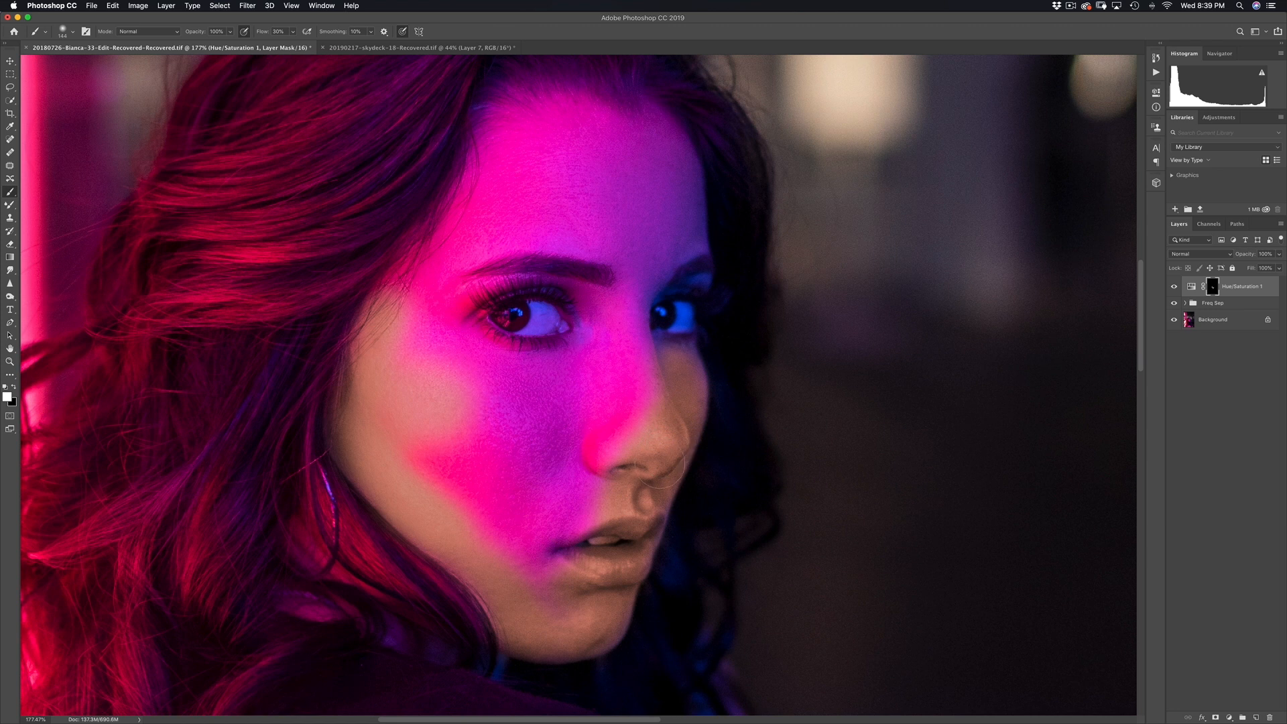
scroll(536, 362, "up", 3)
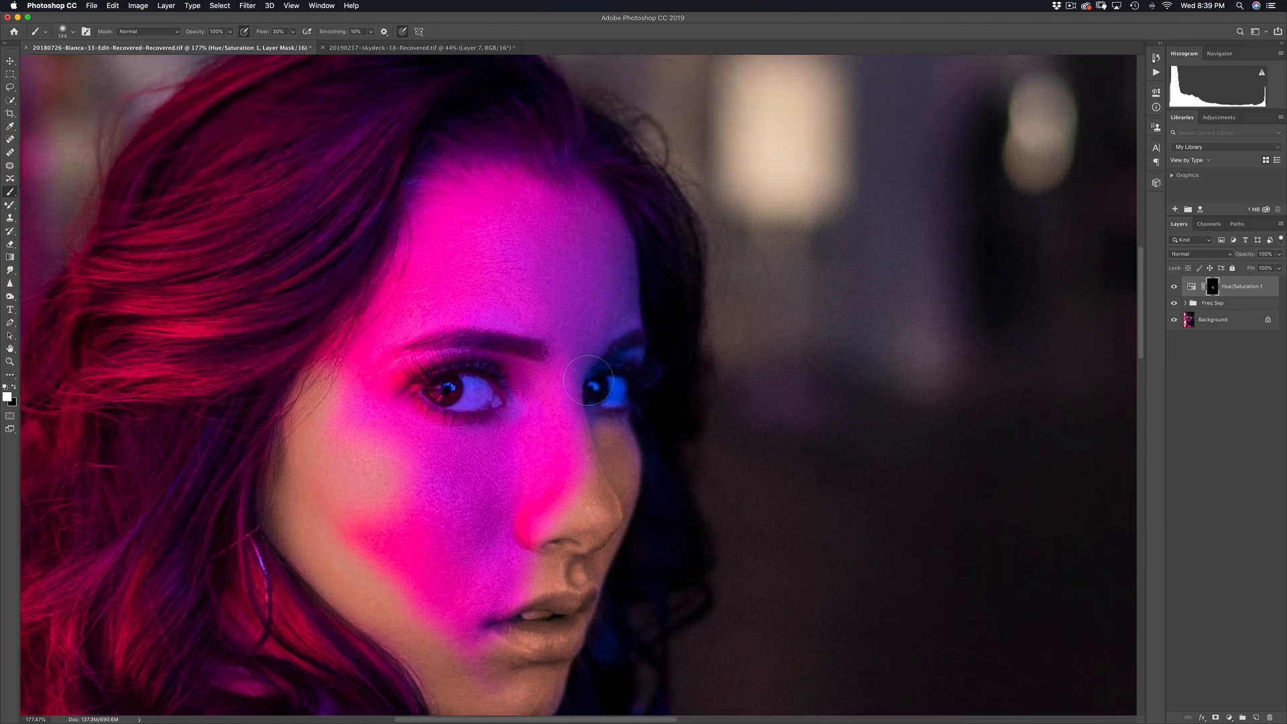
scroll(456, 191, "up", 3)
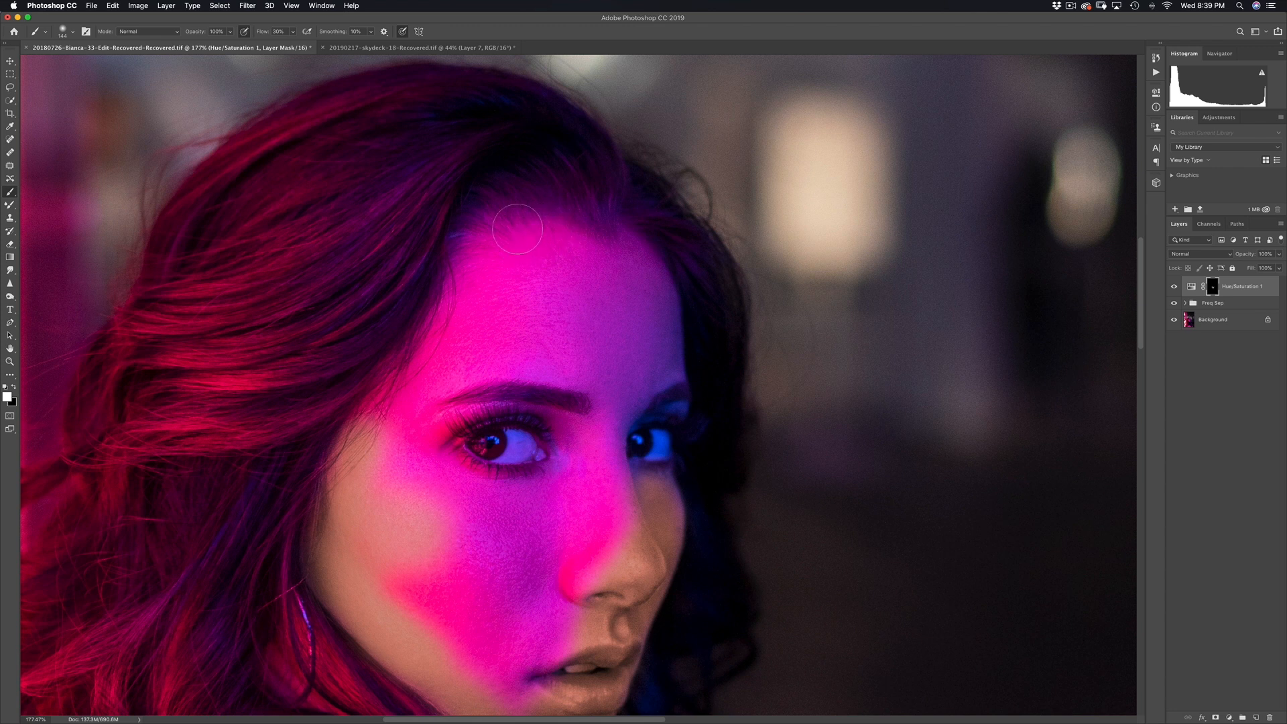
mouse_move(512, 237)
left_mouse_down()
mouse_move(481, 242)
mouse_move(470, 263)
mouse_move(494, 242)
mouse_move(432, 375)
mouse_move(373, 417)
mouse_move(449, 429)
mouse_move(537, 473)
mouse_move(590, 576)
mouse_move(582, 553)
left_mouse_up()
Step: Restore skin over the brow, nose bridge, eyelid and forehead, and clear the magenta cheek patch
scroll(582, 553, "down", 3)
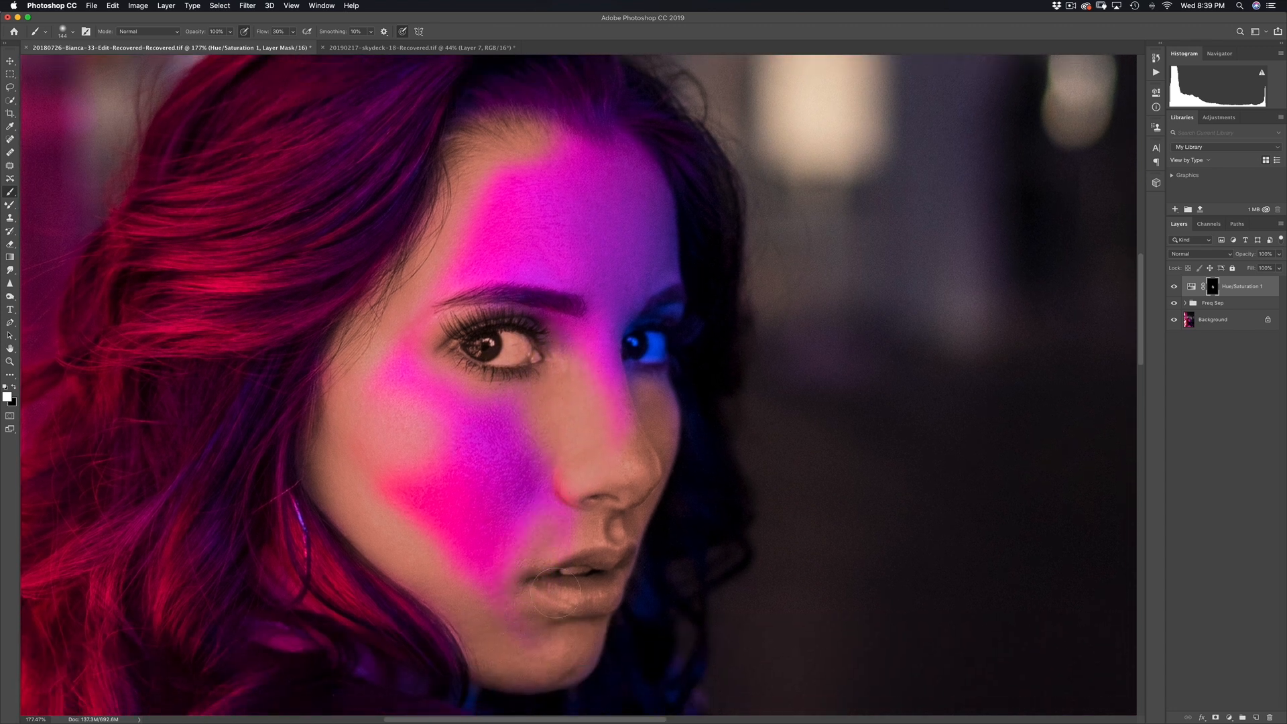
mouse_move(614, 302)
left_mouse_down()
mouse_move(603, 390)
mouse_move(627, 337)
mouse_move(641, 380)
left_mouse_up()
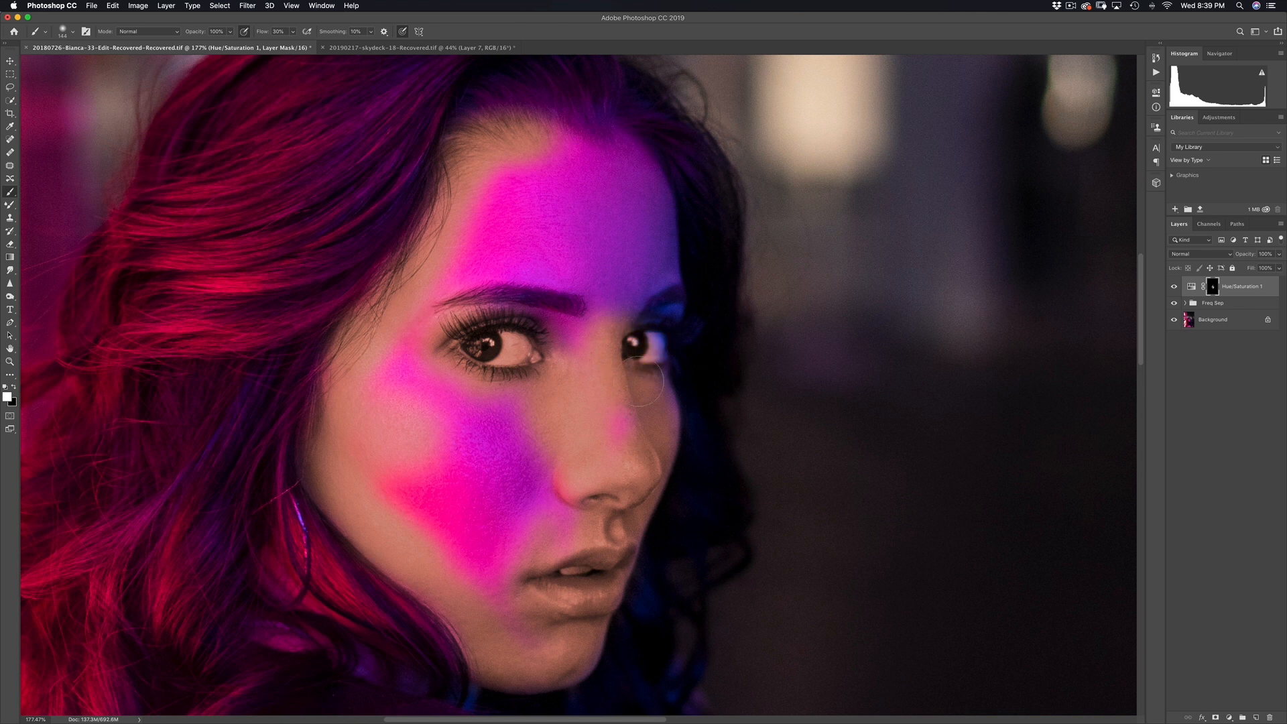
mouse_move(640, 285)
left_mouse_down()
mouse_move(632, 366)
mouse_move(653, 336)
mouse_move(655, 253)
mouse_move(654, 277)
mouse_move(604, 306)
left_mouse_up()
mouse_move(620, 282)
left_mouse_down()
mouse_move(633, 295)
mouse_move(644, 282)
mouse_move(557, 234)
mouse_move(488, 345)
mouse_move(590, 396)
mouse_move(416, 389)
mouse_move(502, 536)
mouse_move(370, 455)
mouse_move(346, 295)
left_mouse_up()
mouse_move(348, 382)
left_mouse_down()
mouse_move(469, 510)
mouse_move(462, 403)
mouse_move(510, 375)
left_mouse_up()
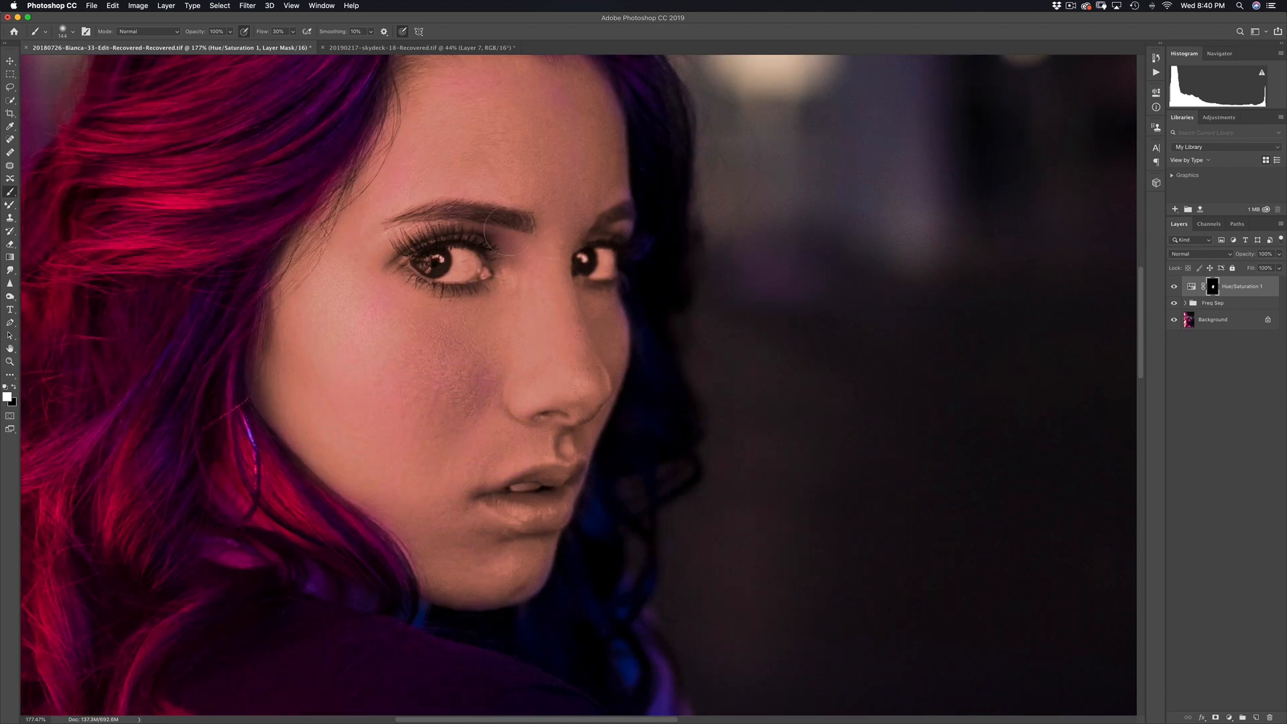
left_click_drag(607, 195, 610, 295)
scroll(609, 295, "up", 1)
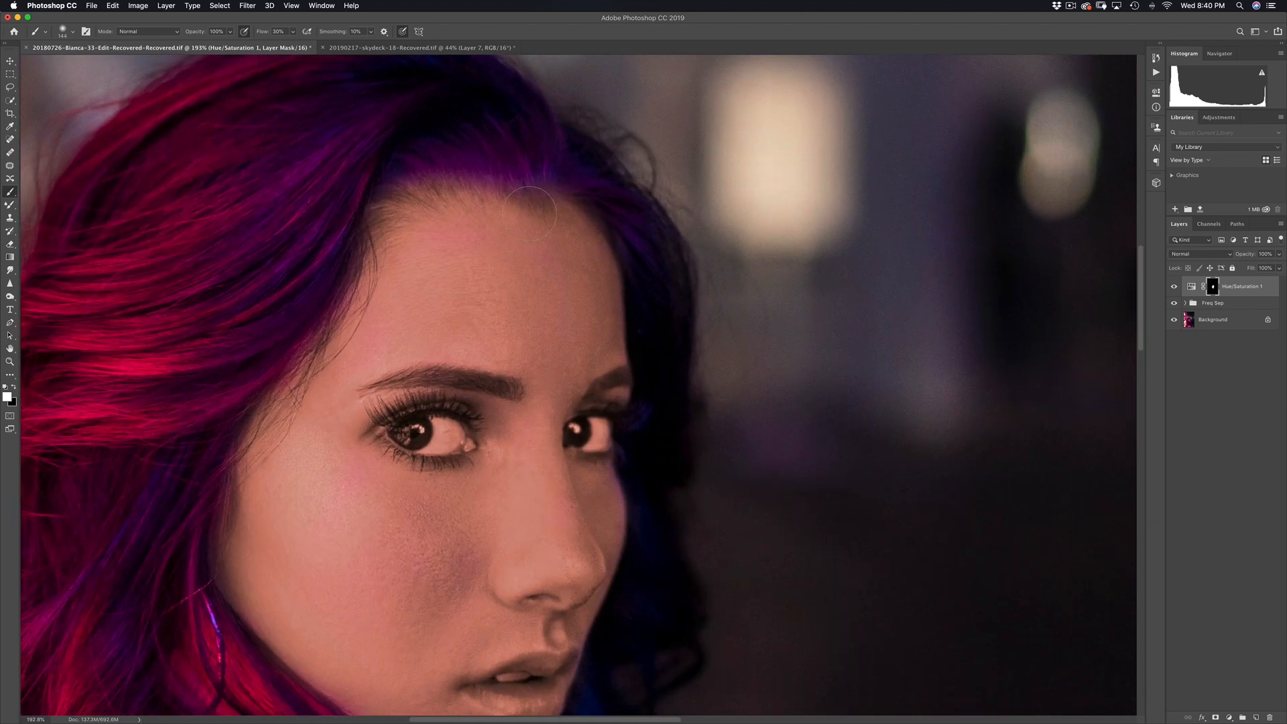
scroll(582, 331, "down", 2)
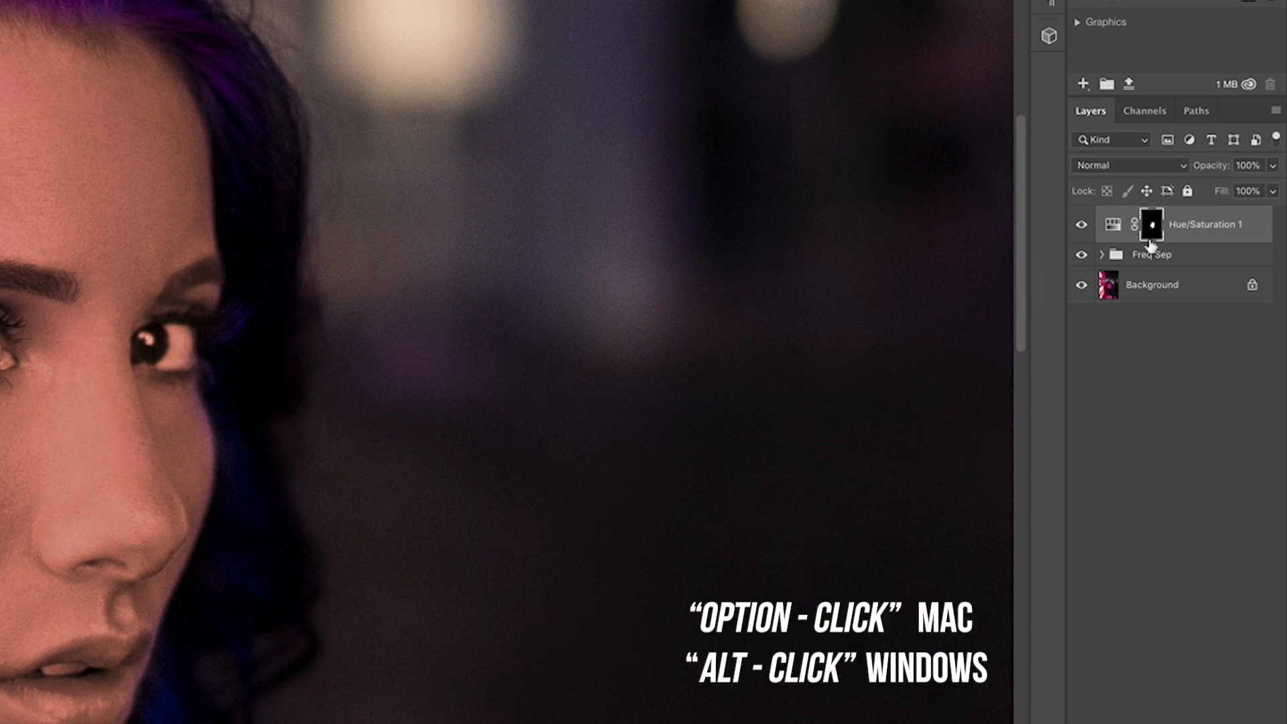
Step: Fill the grey smudges in the isolated Hue/Saturation 1 mask with white, then return to the colour view
left_click(1152, 227, "alt")
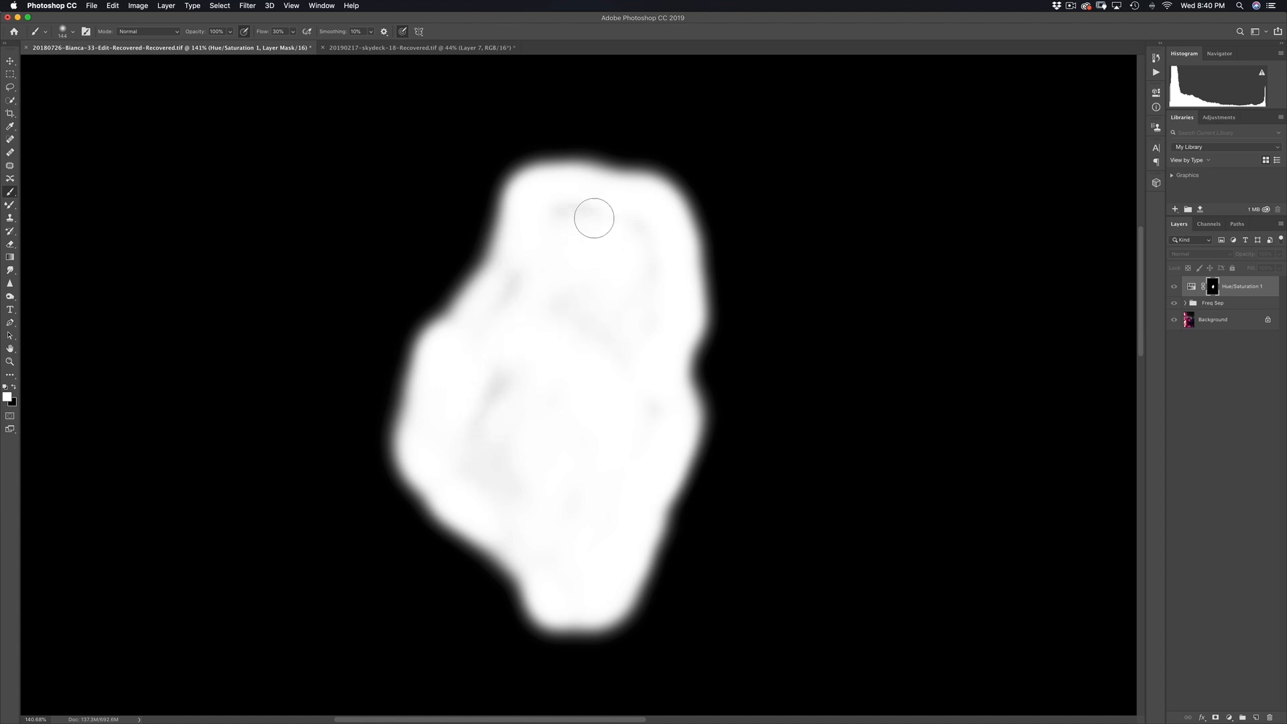
left_click_drag(489, 373, 516, 374)
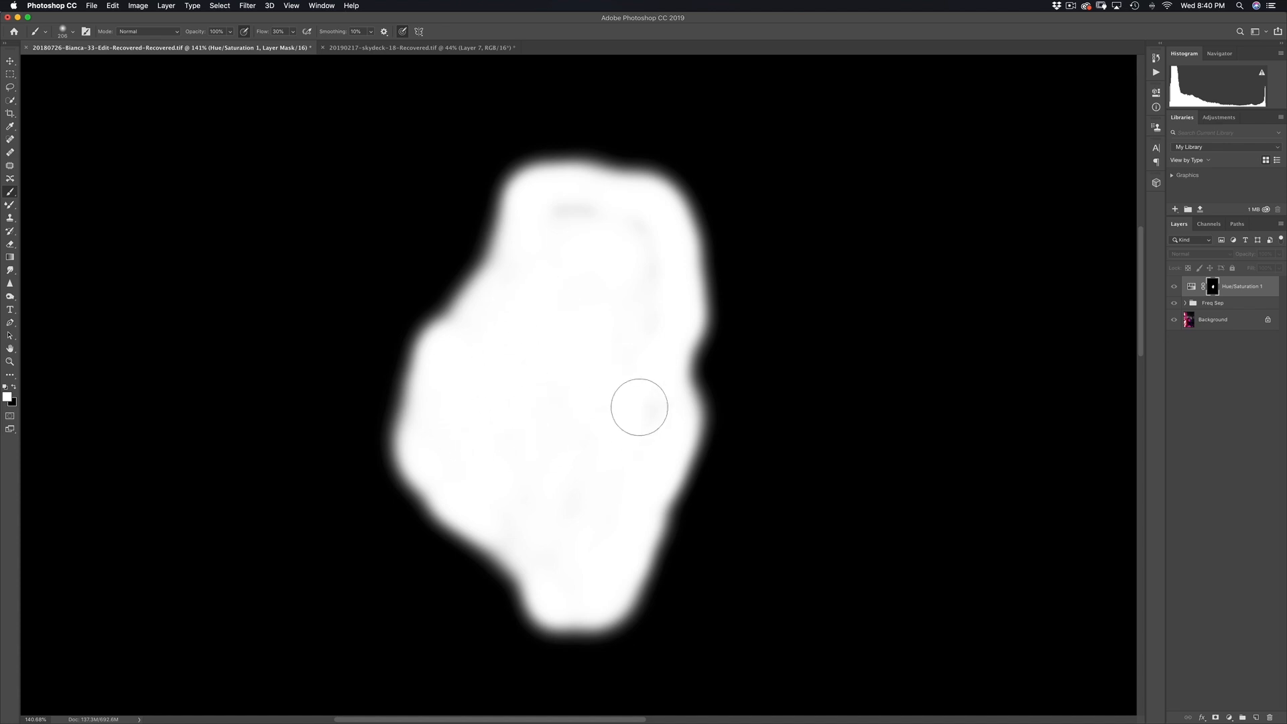
left_click_drag(575, 207, 589, 215)
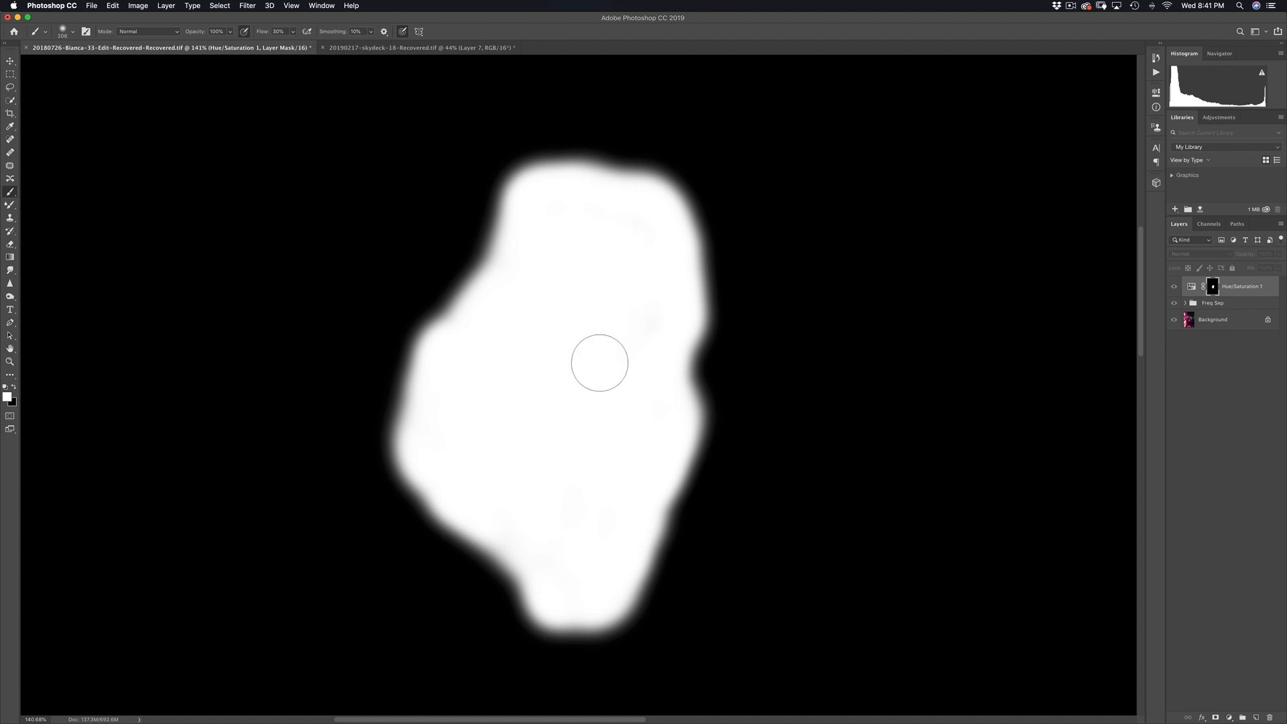
mouse_move(644, 245)
left_mouse_down()
mouse_move(552, 218)
mouse_move(543, 299)
mouse_move(477, 362)
mouse_move(478, 409)
mouse_move(566, 453)
mouse_move(541, 526)
mouse_move(635, 437)
mouse_move(558, 332)
left_mouse_up()
left_click(1211, 289, "alt")
mouse_move(701, 366)
left_mouse_down()
mouse_move(469, 376)
mouse_move(630, 287)
left_mouse_up()
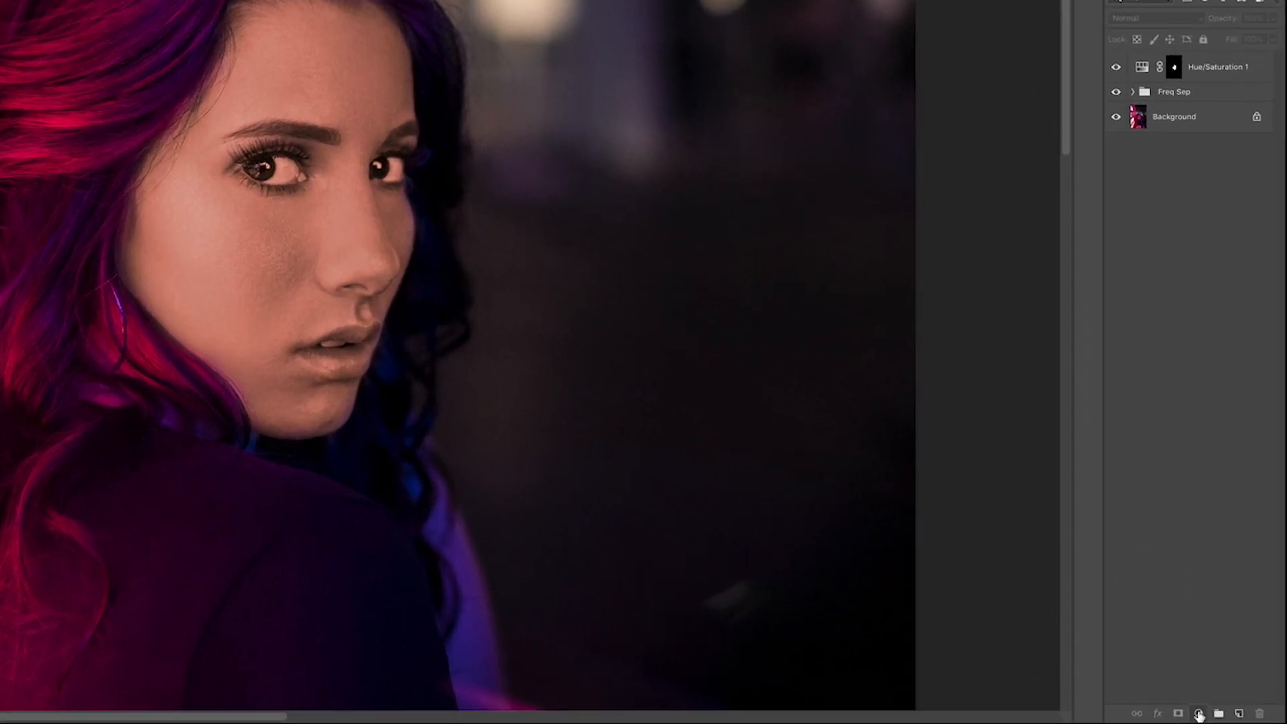
left_click(1229, 717)
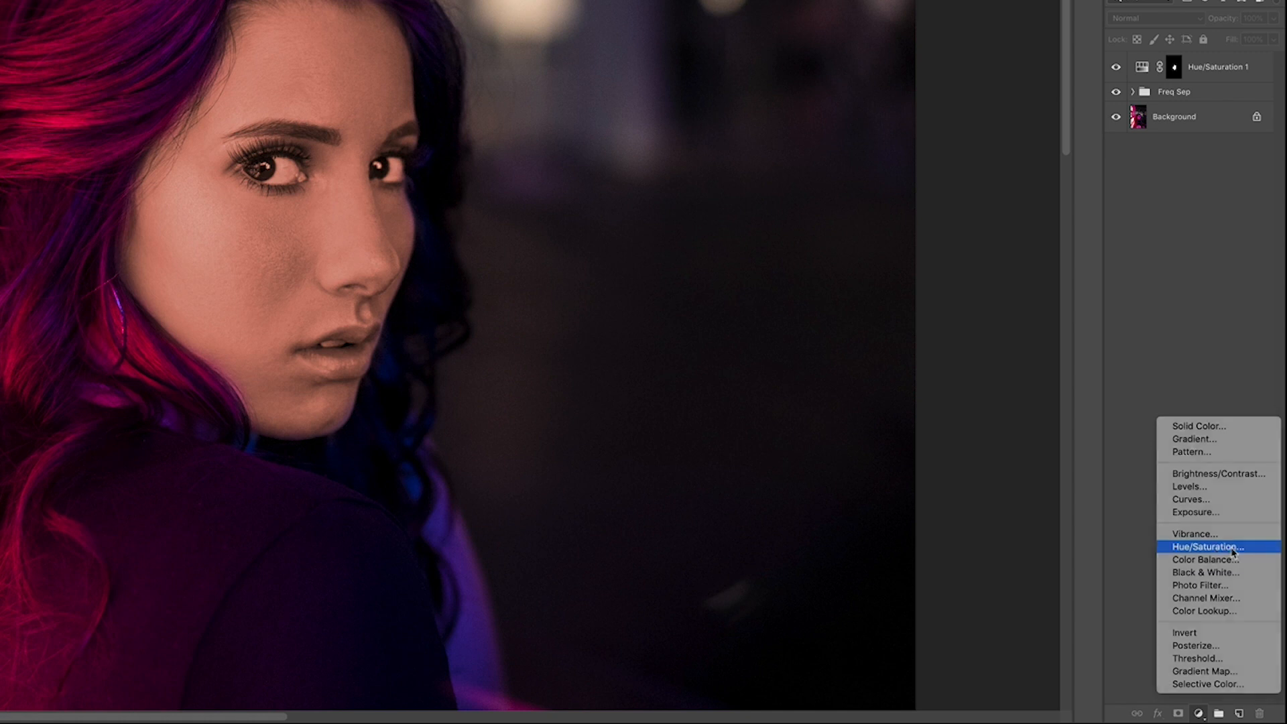
left_click(1210, 546)
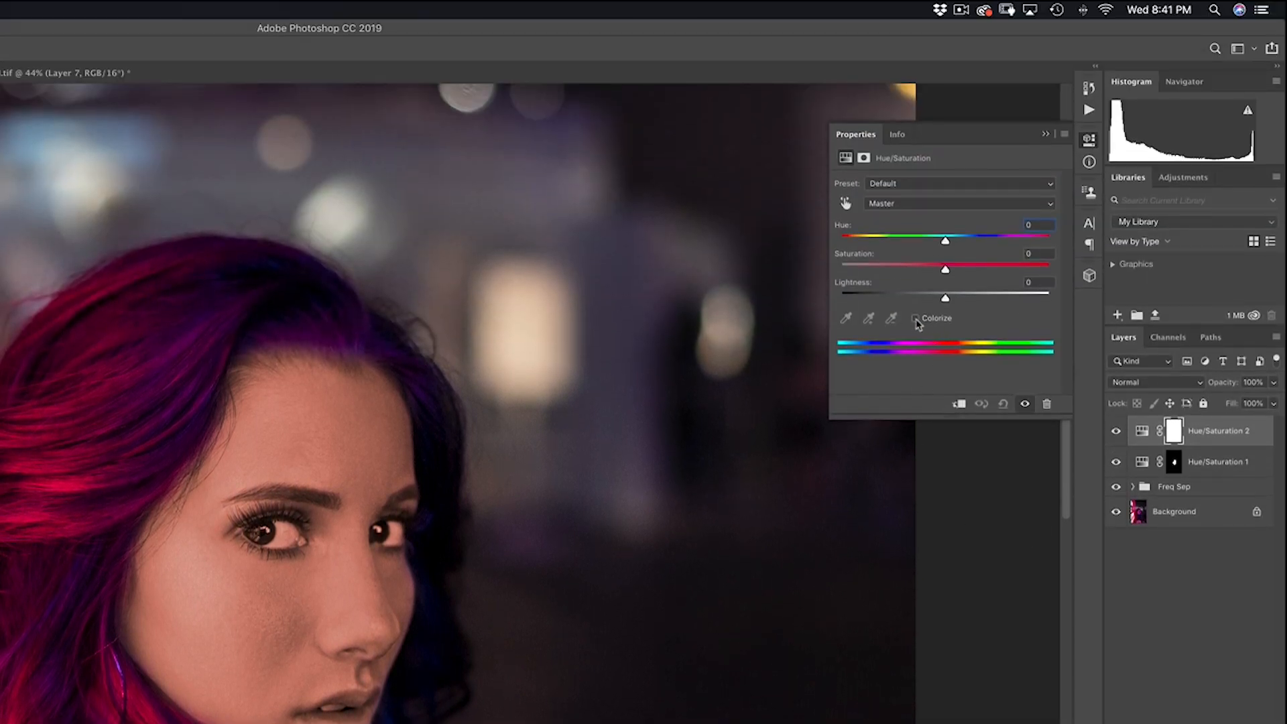
left_click(916, 320)
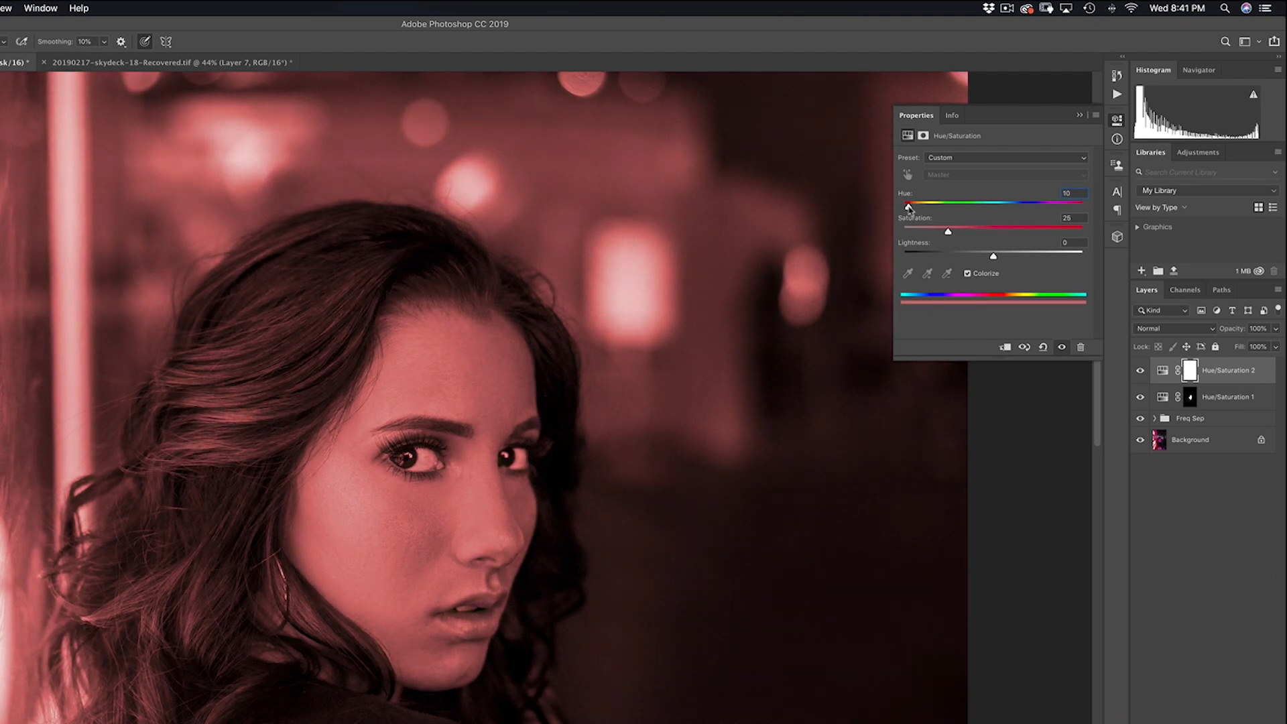
left_click_drag(909, 208, 908, 207)
left_click(473, 634)
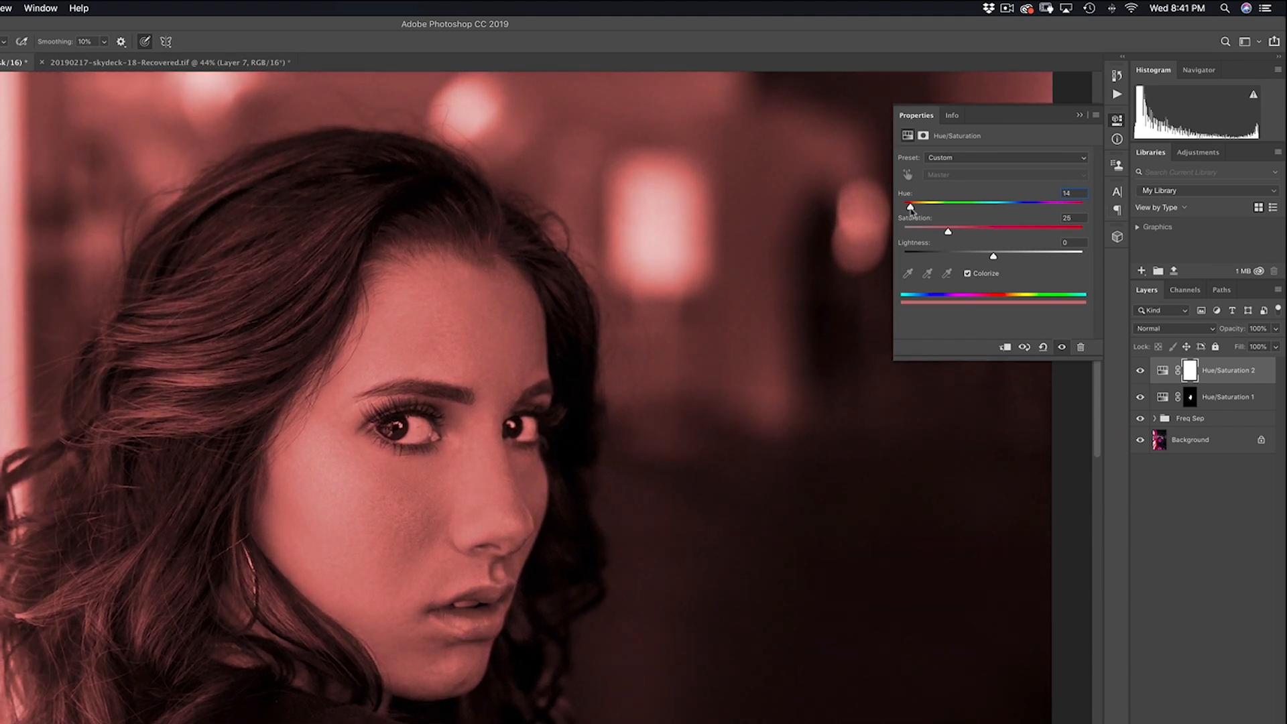
left_click(1079, 116)
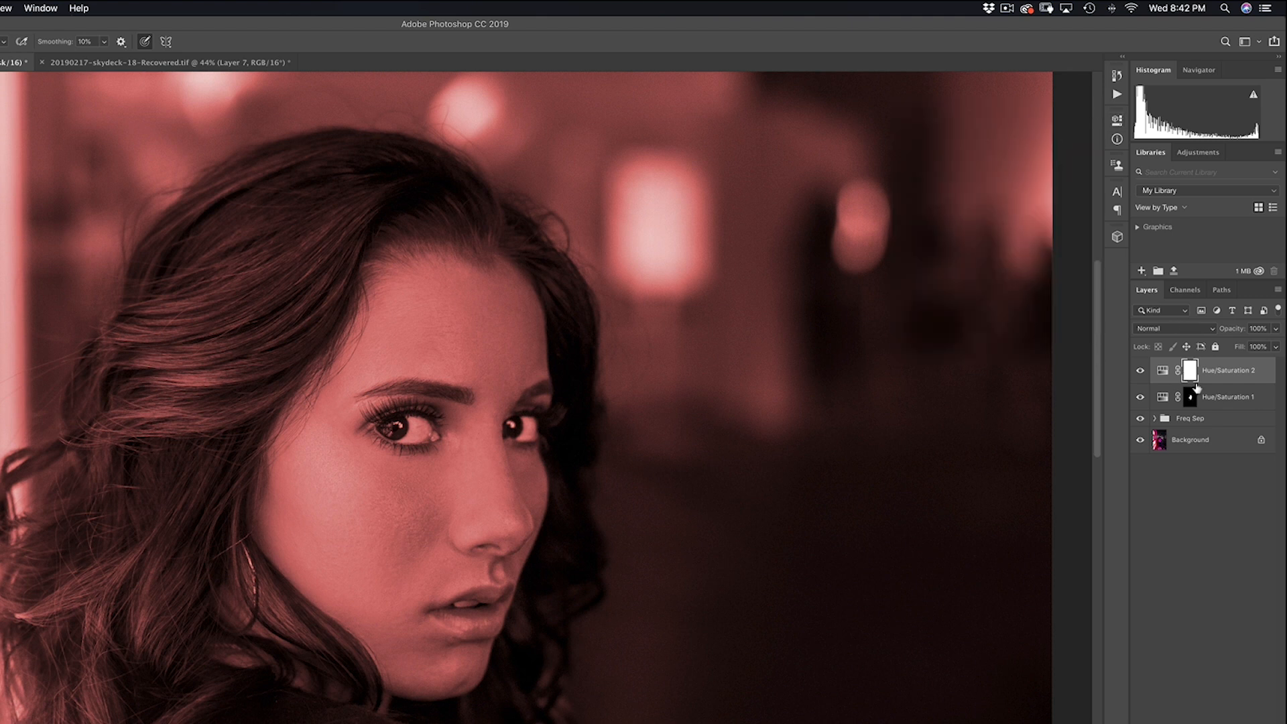
key("super+i")
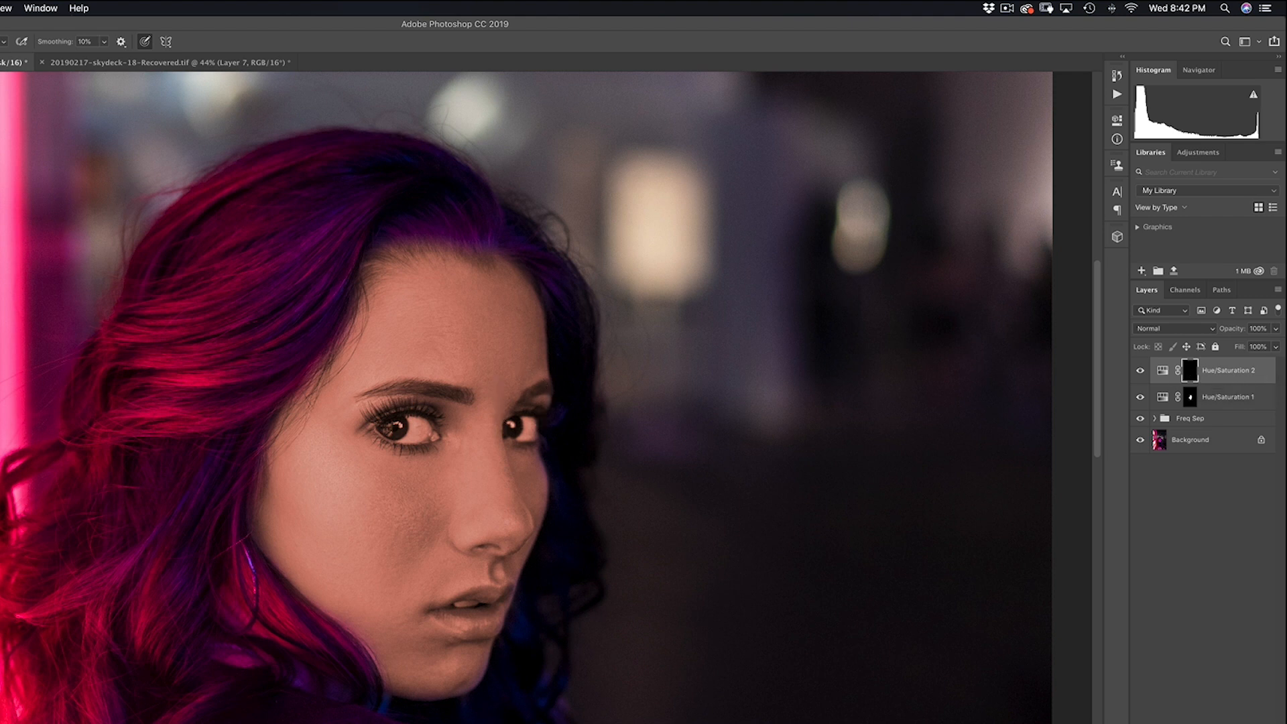
Step: With a small brush, paint the Hue/Saturation 2 mask white over the lower-lip corner and upper lip
scroll(470, 590, "up", 5)
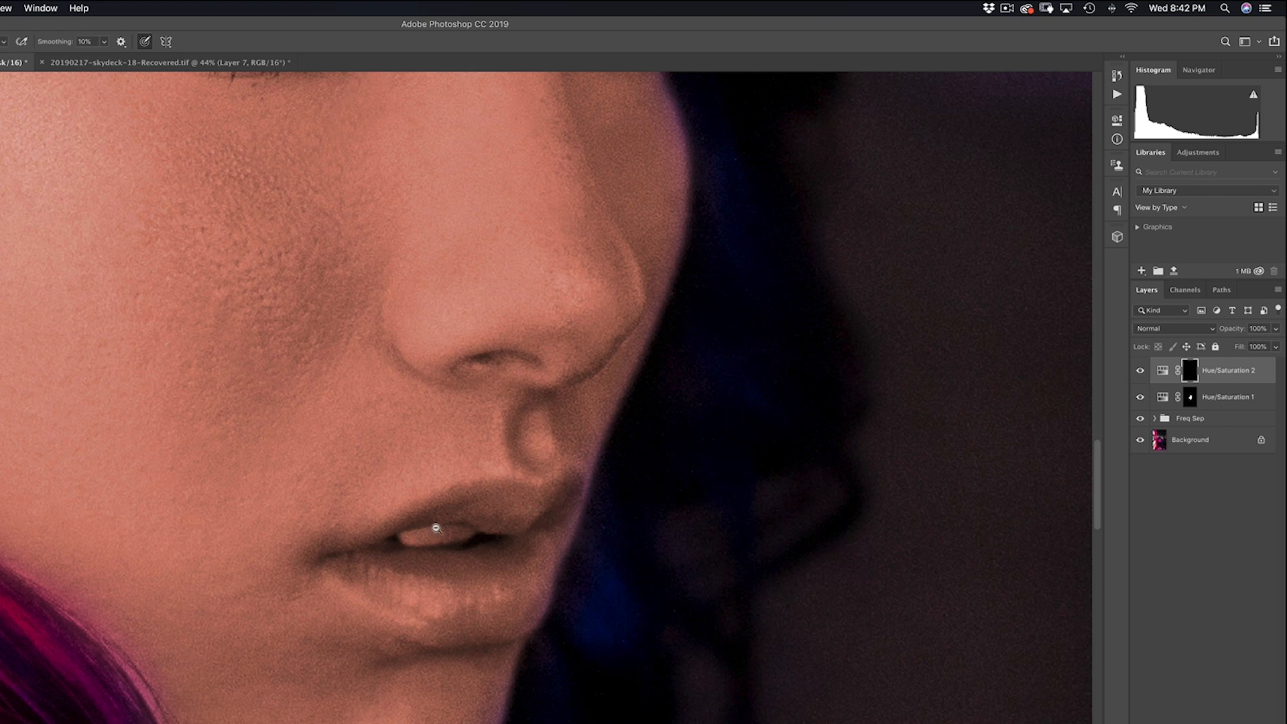
mouse_move(445, 590)
left_mouse_down()
mouse_move(330, 604)
mouse_move(302, 620)
left_mouse_up()
left_click_drag(432, 573, 377, 568)
left_click(353, 568)
mouse_move(561, 517)
left_mouse_down()
mouse_move(487, 513)
mouse_move(528, 512)
mouse_move(532, 499)
mouse_move(469, 517)
left_mouse_up()
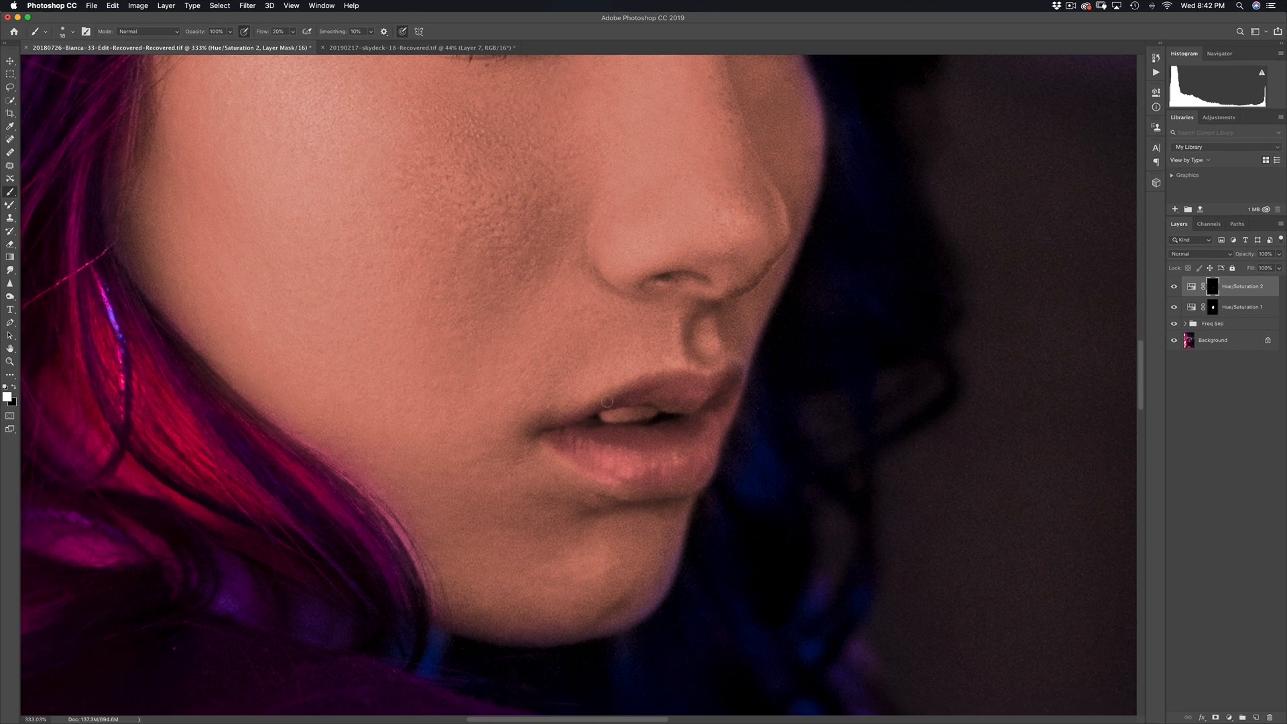
Step: Enlarge the brush to 39, fill the grey streak in the lip mask, then toggle the layer to compare
left_click_drag(693, 401, 686, 410, "ctrl+alt")
left_click(1215, 286, "alt")
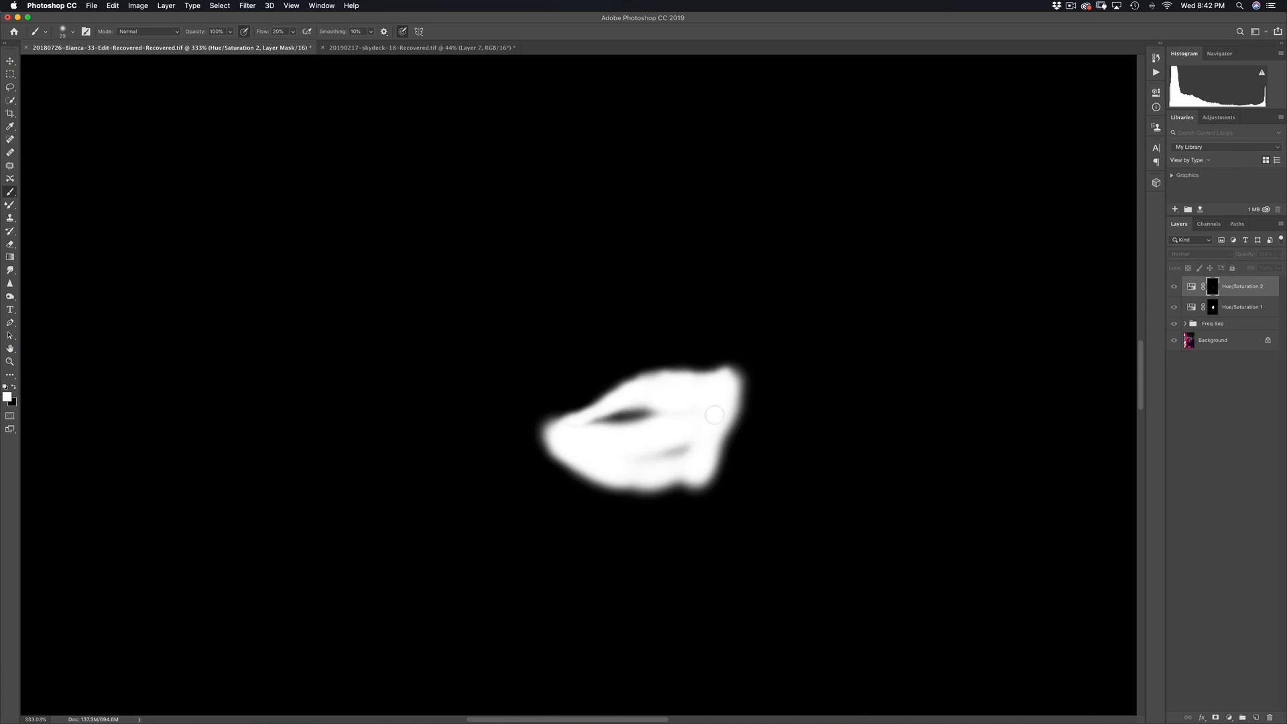
mouse_move(647, 457)
left_mouse_down()
mouse_move(679, 452)
mouse_move(713, 417)
left_mouse_up()
left_click(1210, 291, "alt")
scroll(637, 420, "down", 5)
key("super+comma")
scroll(663, 459, "down", 2)
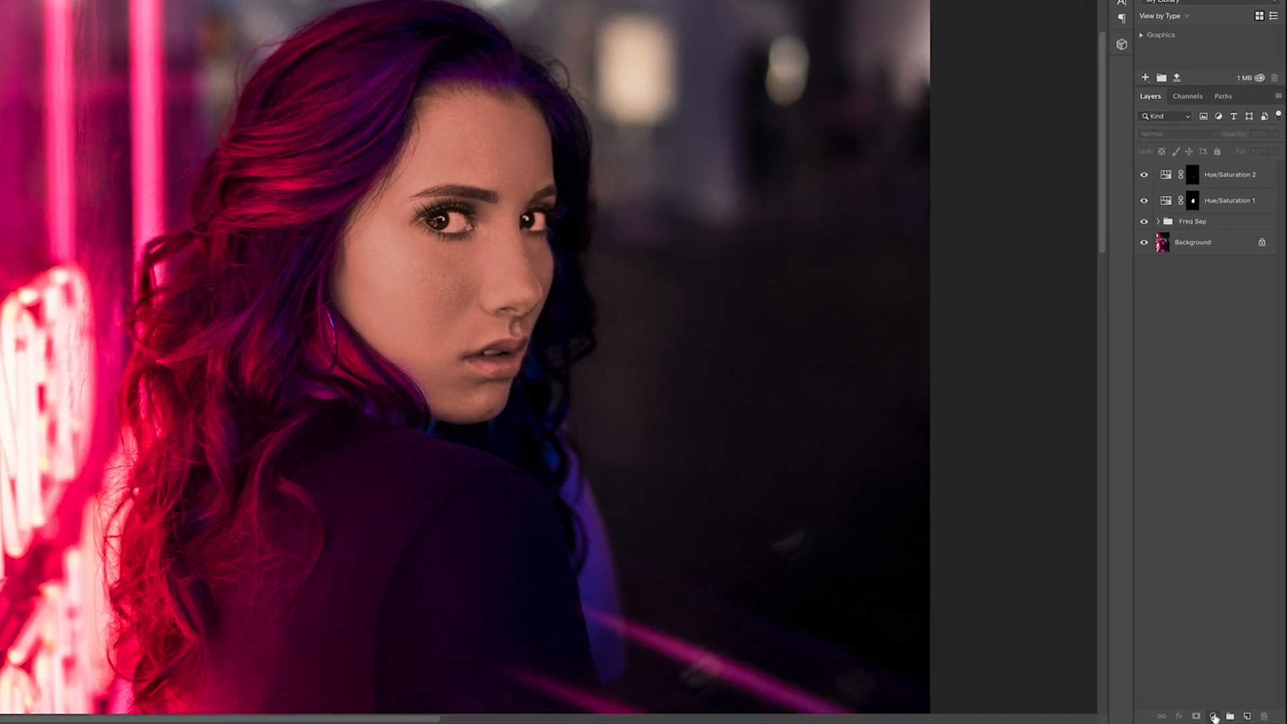
Step: Add a Black & White adjustment layer and invert its mask to black, keeping the portrait in colour
left_click(1229, 718)
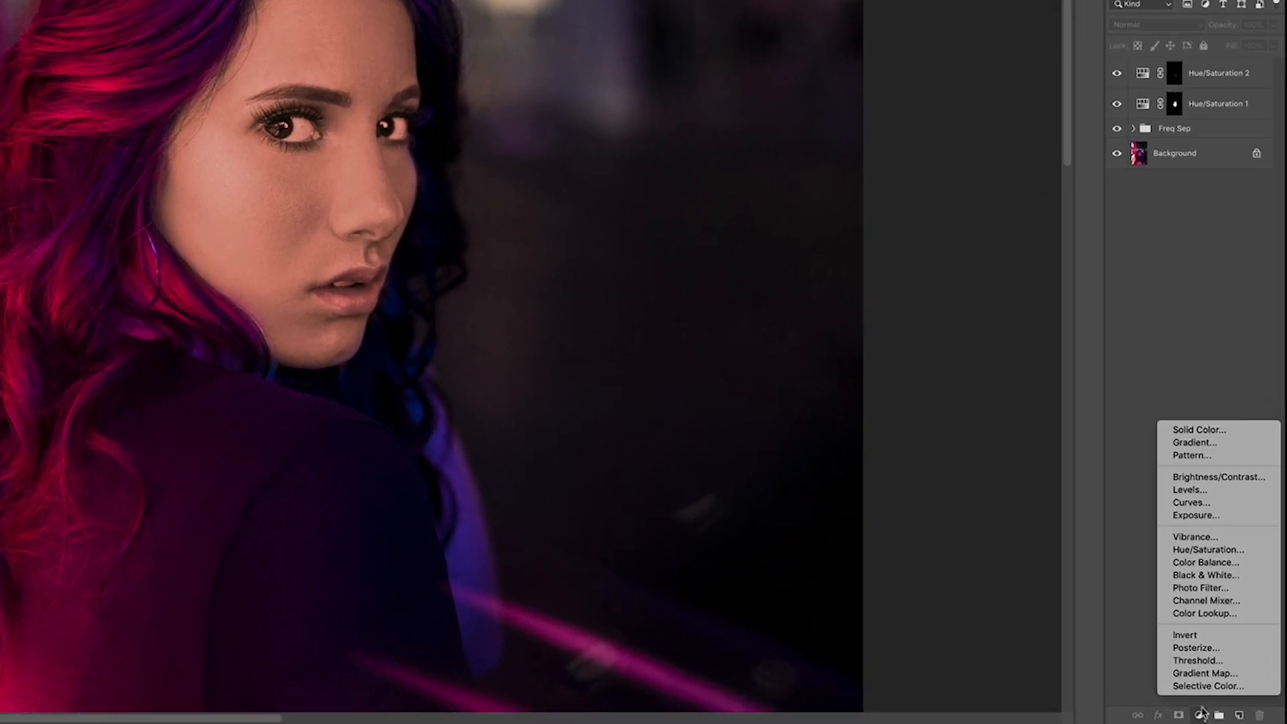
left_click(1210, 576)
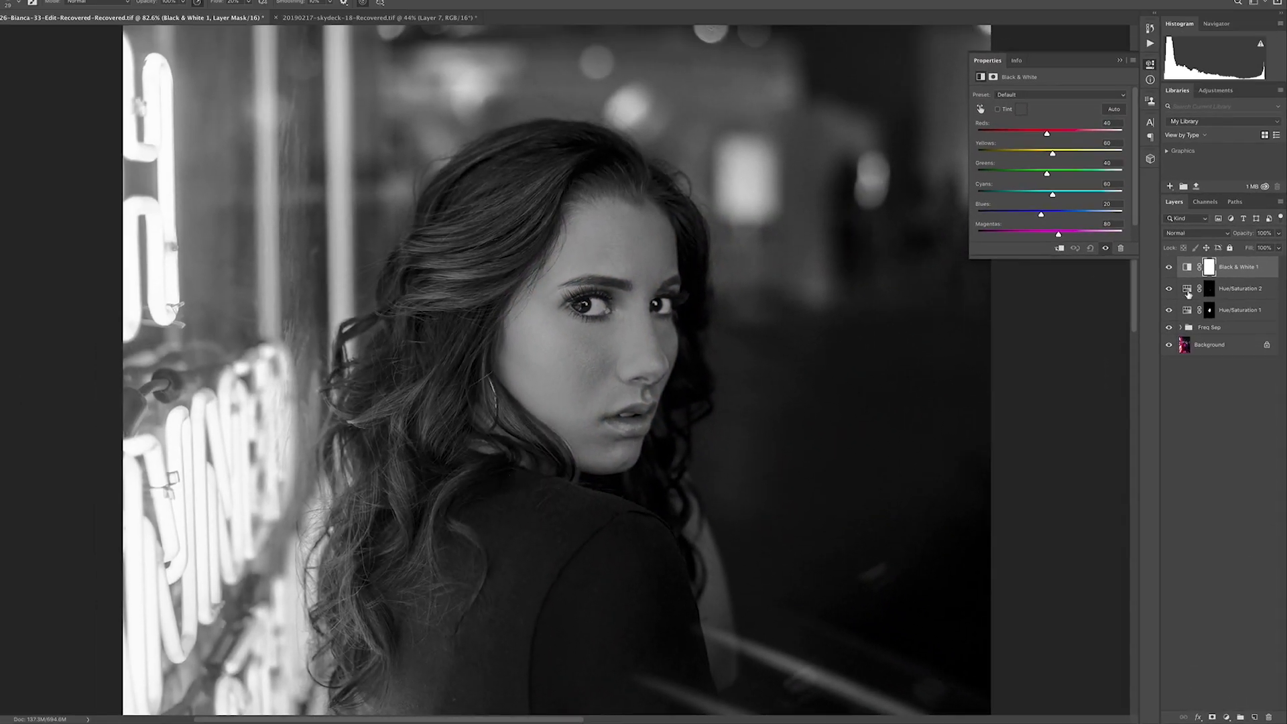
key("super+i")
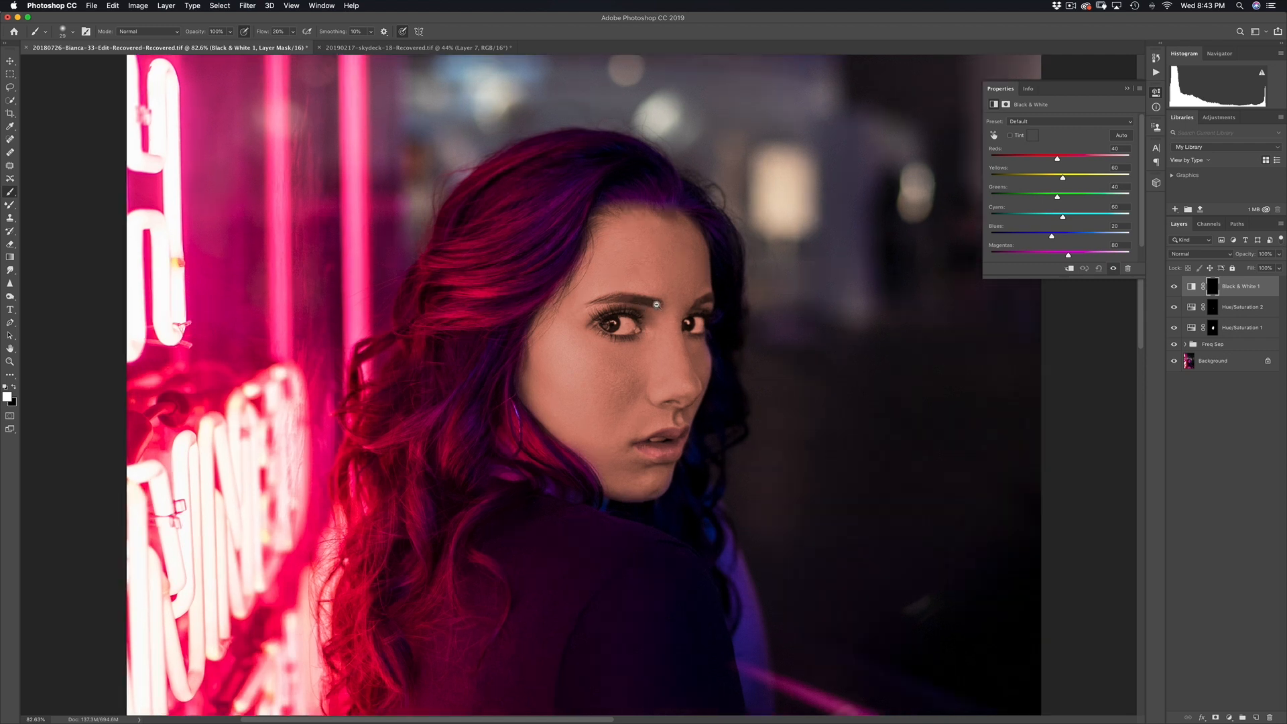
left_click(627, 315)
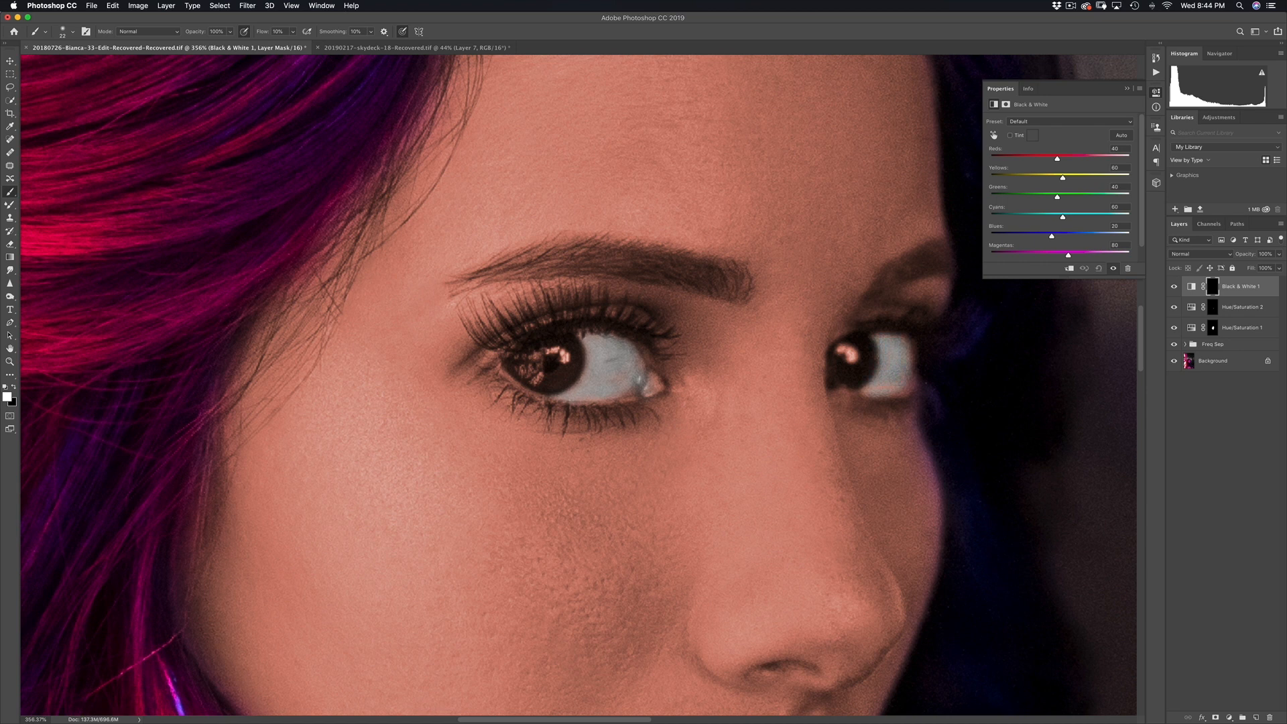
scroll(663, 364, "down", 5)
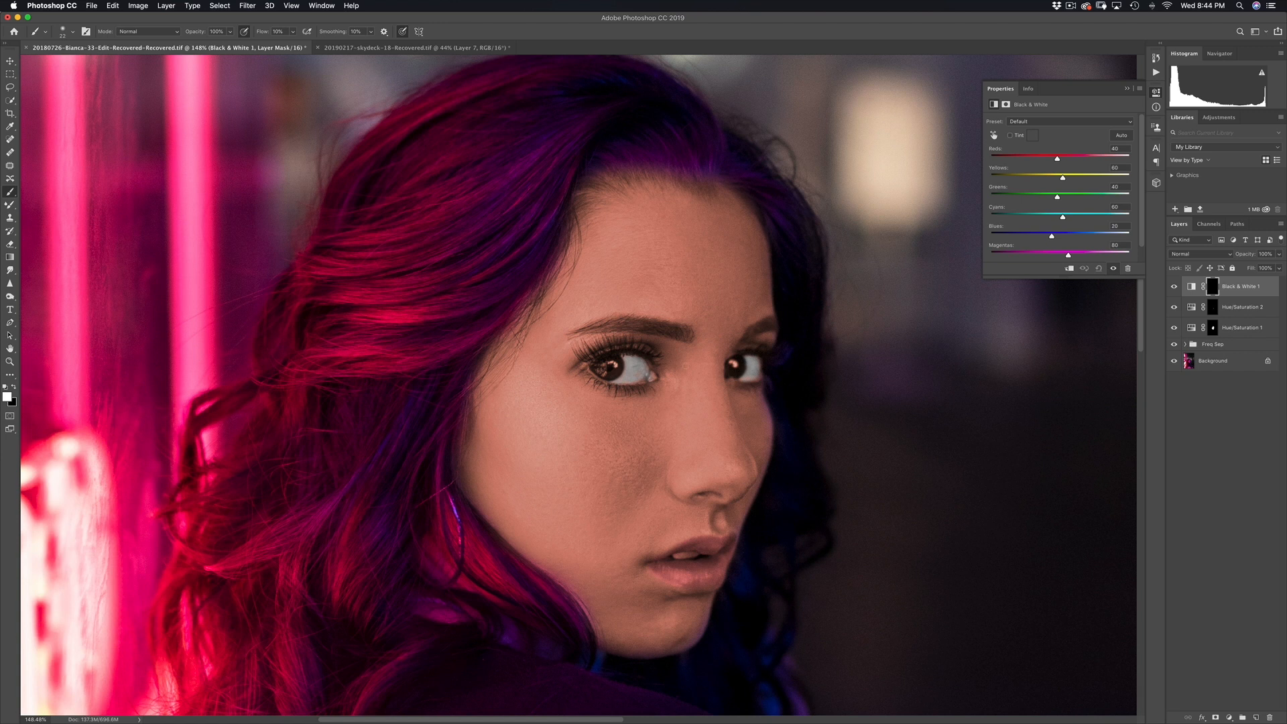
scroll(694, 412, "down", 3)
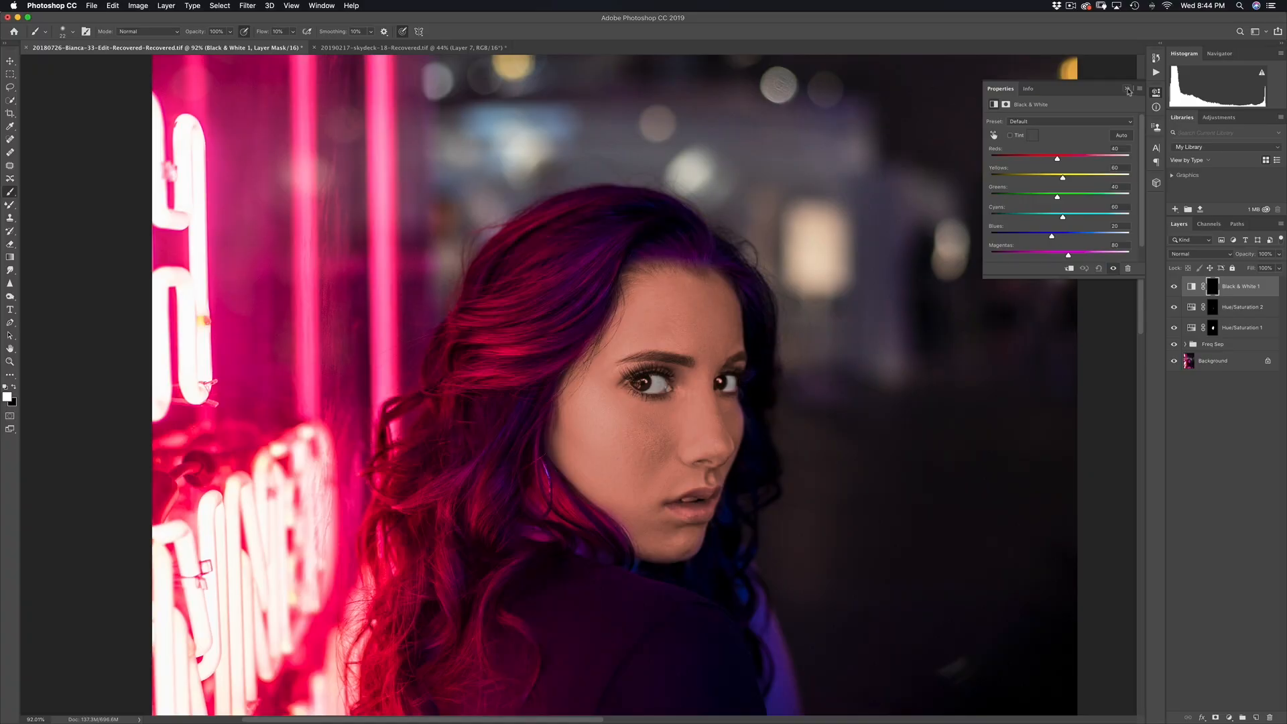
left_click(1128, 89)
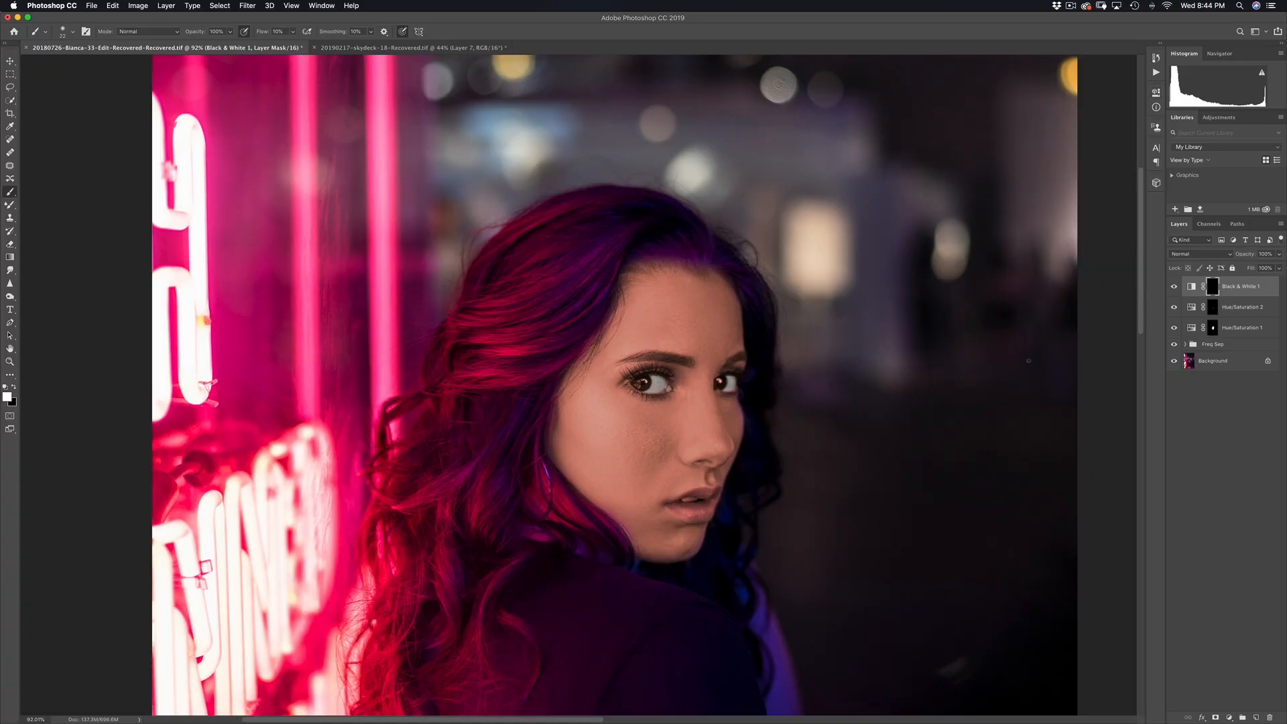
left_click(1236, 409)
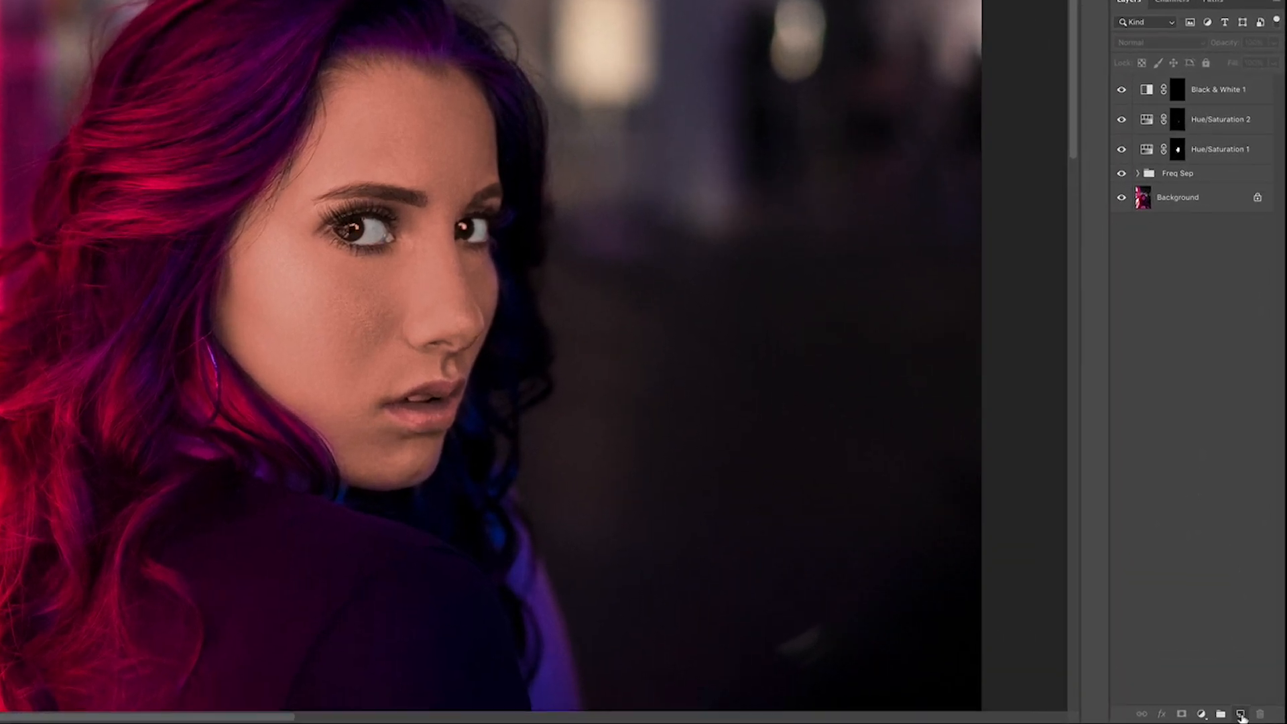
Step: Add a new empty Layer 1 on top and resize the brush to 31
left_click(1253, 716)
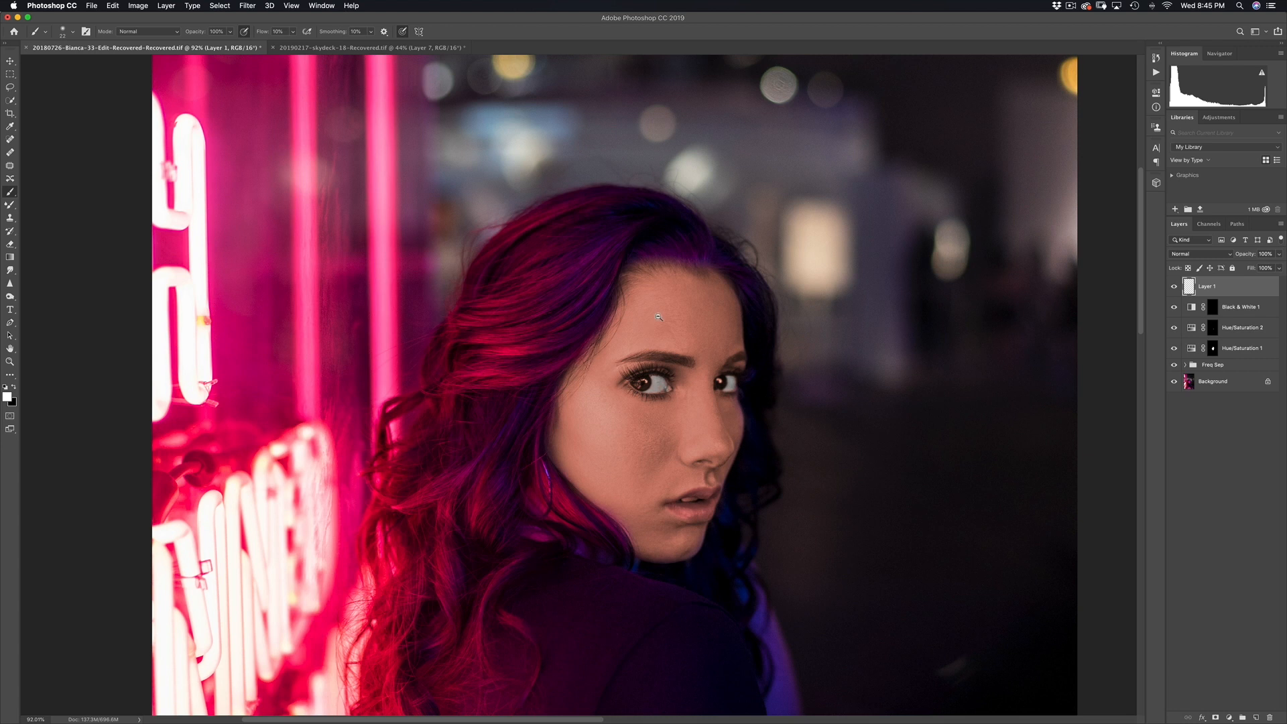
scroll(658, 391, "up", 5)
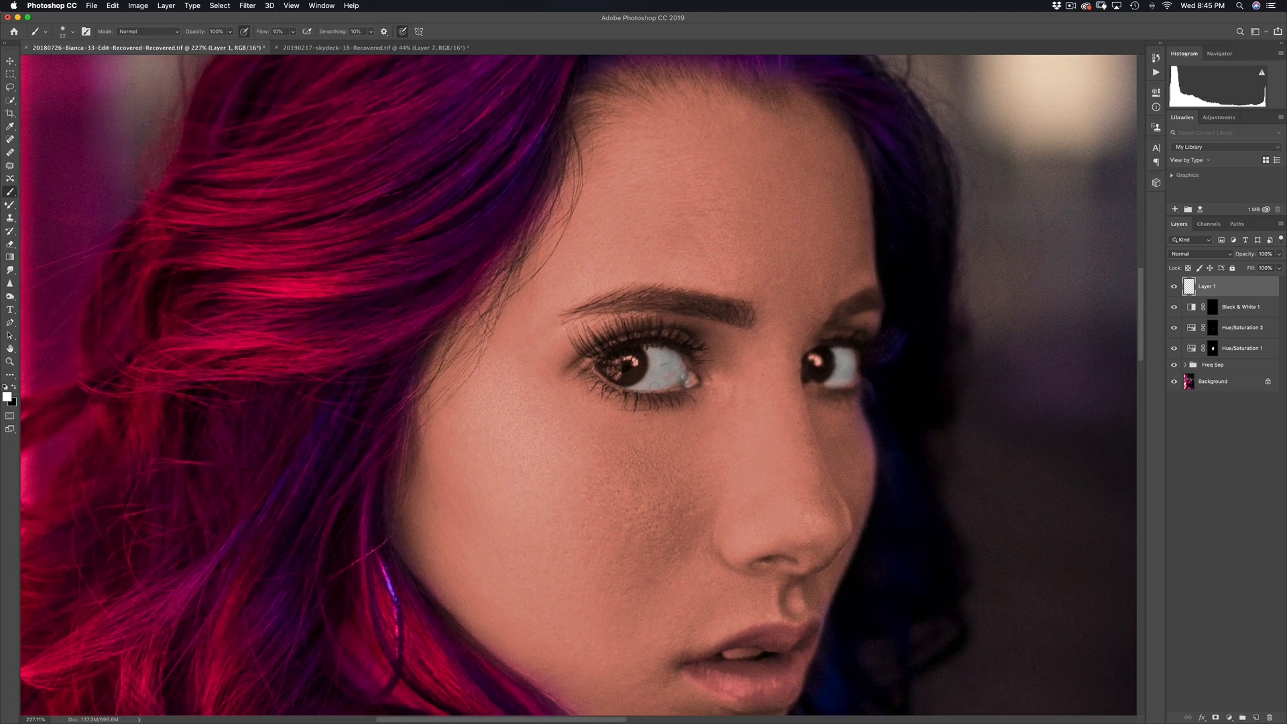
scroll(669, 400, "up", 1)
left_click_drag(649, 365, 660, 368)
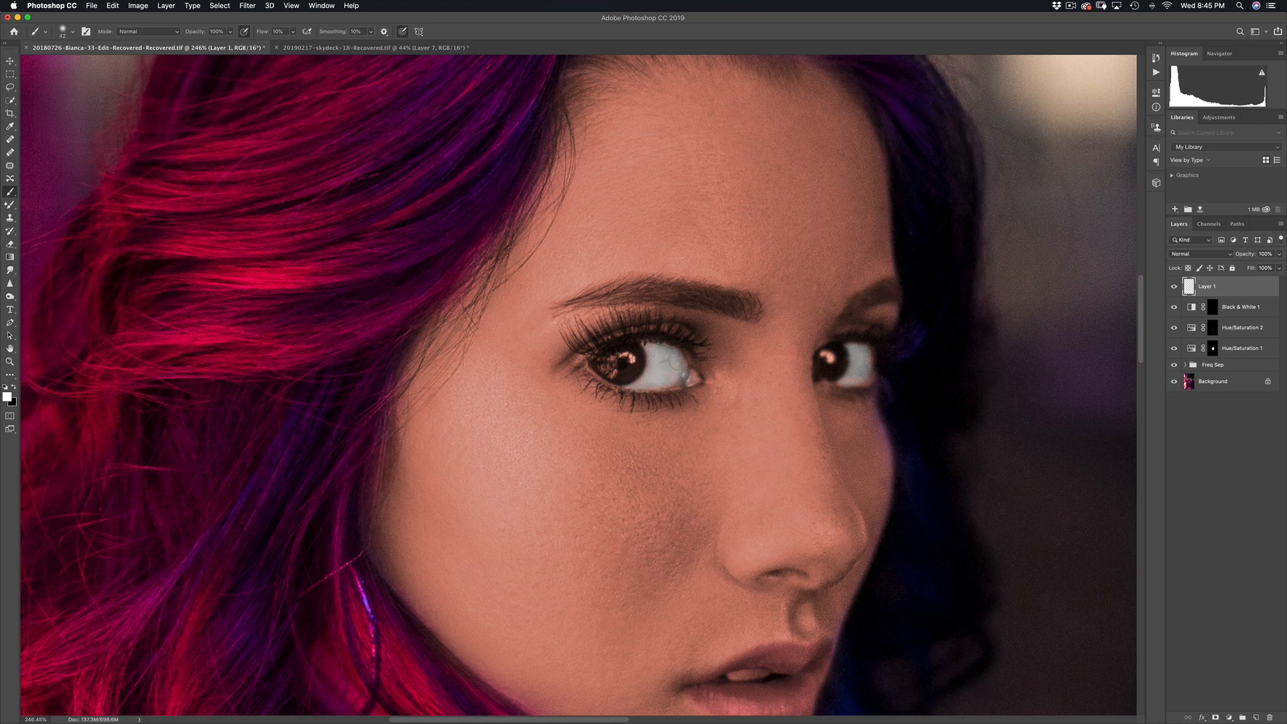
left_click_drag(880, 354, 873, 355)
key("super+0")
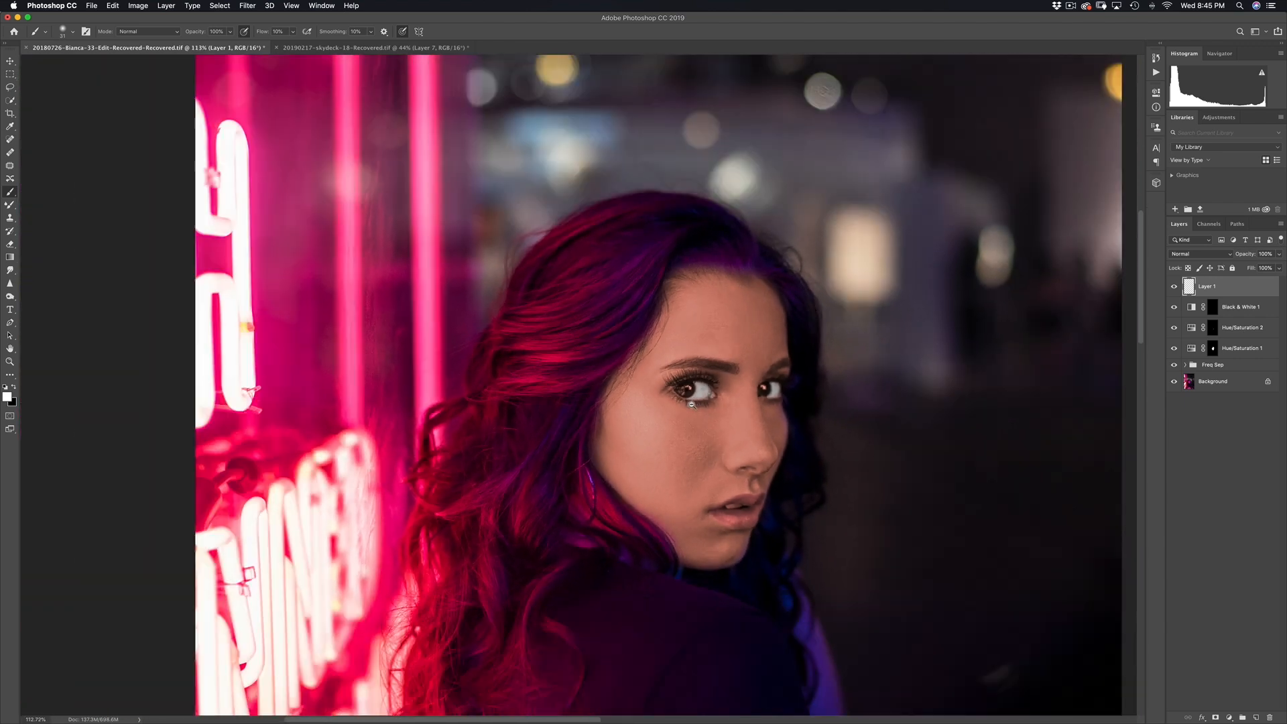
Step: Set Layer 1's blend mode to Soft Light
scroll(753, 417, "down", 3)
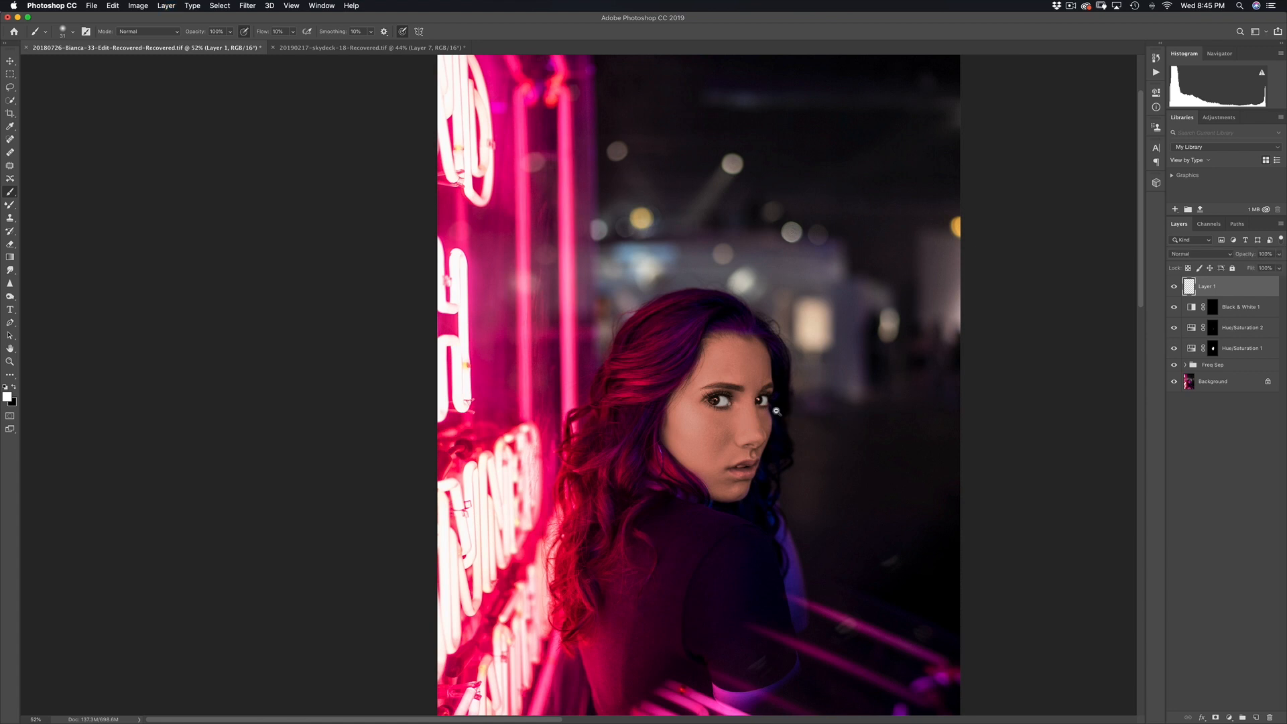
scroll(765, 404, "up", 3)
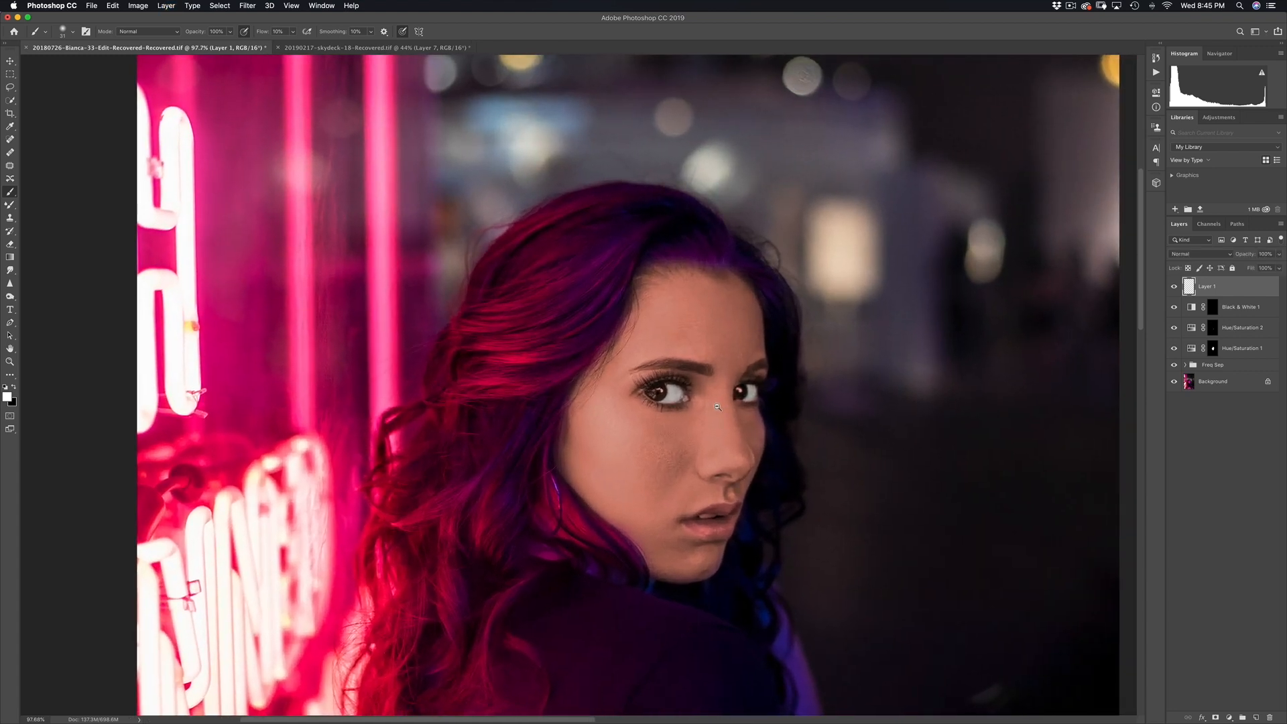
scroll(730, 405, "up", 2)
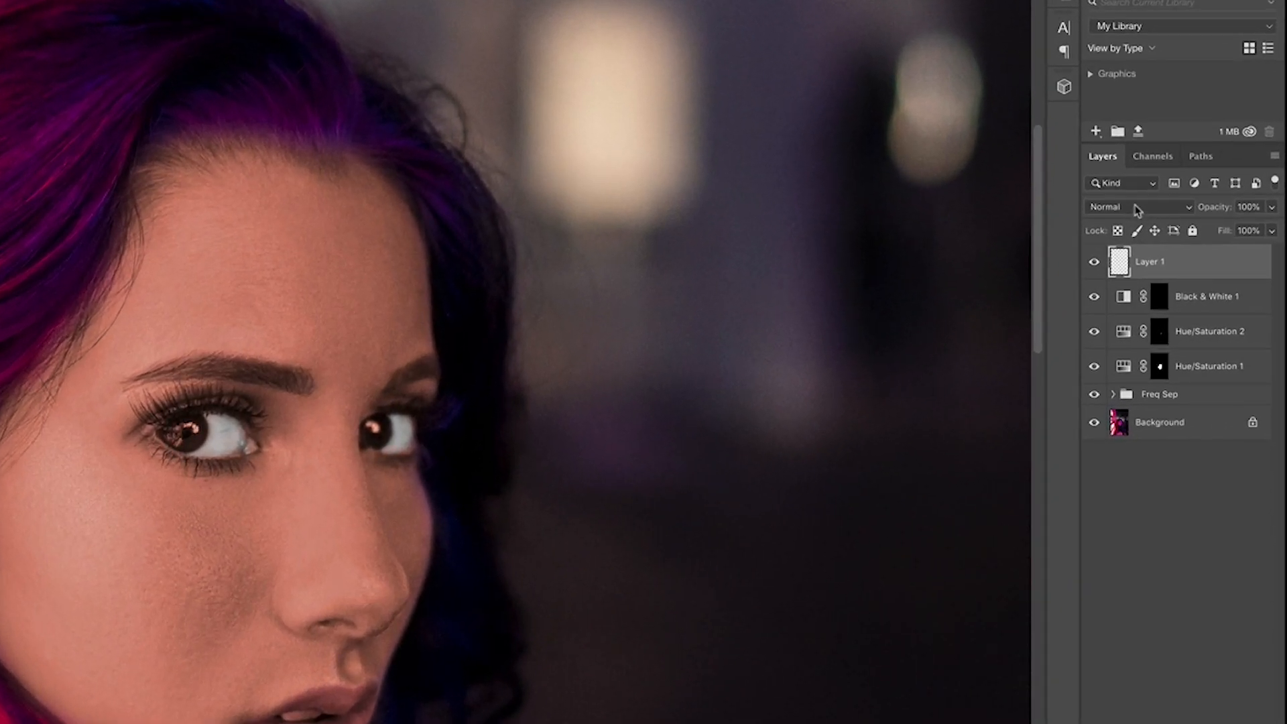
left_click(1138, 209)
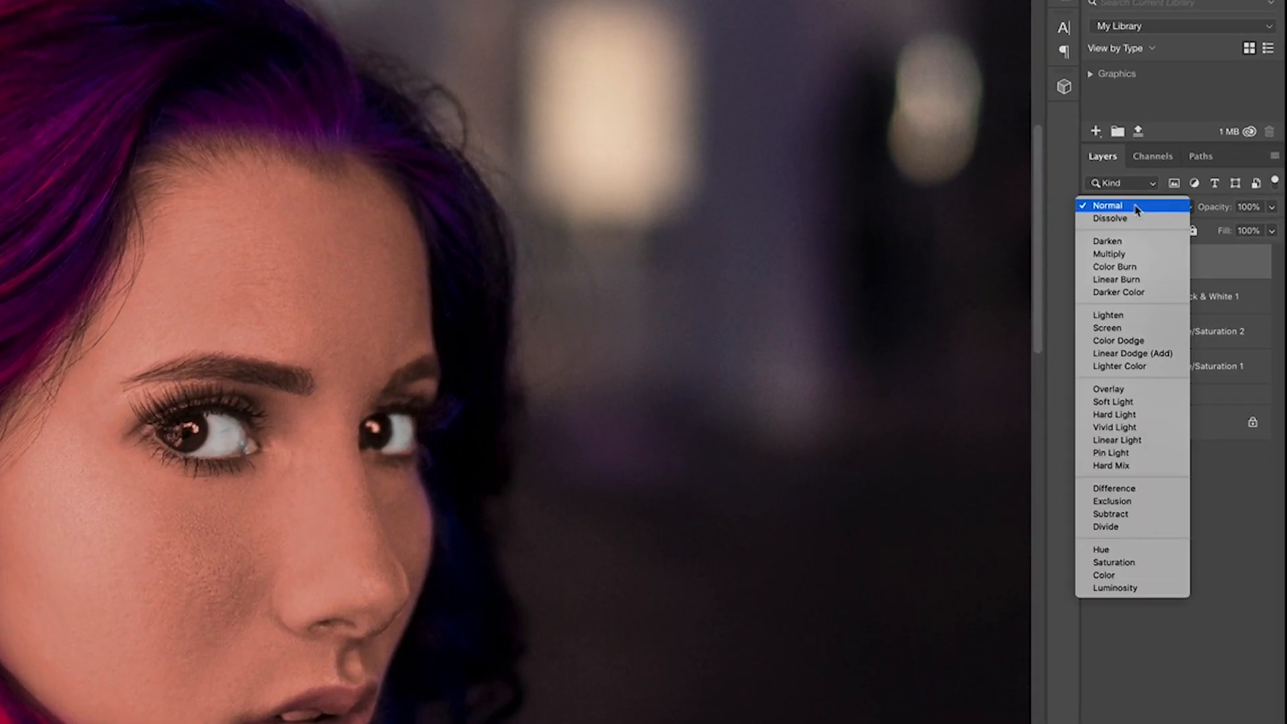
left_click(1134, 404)
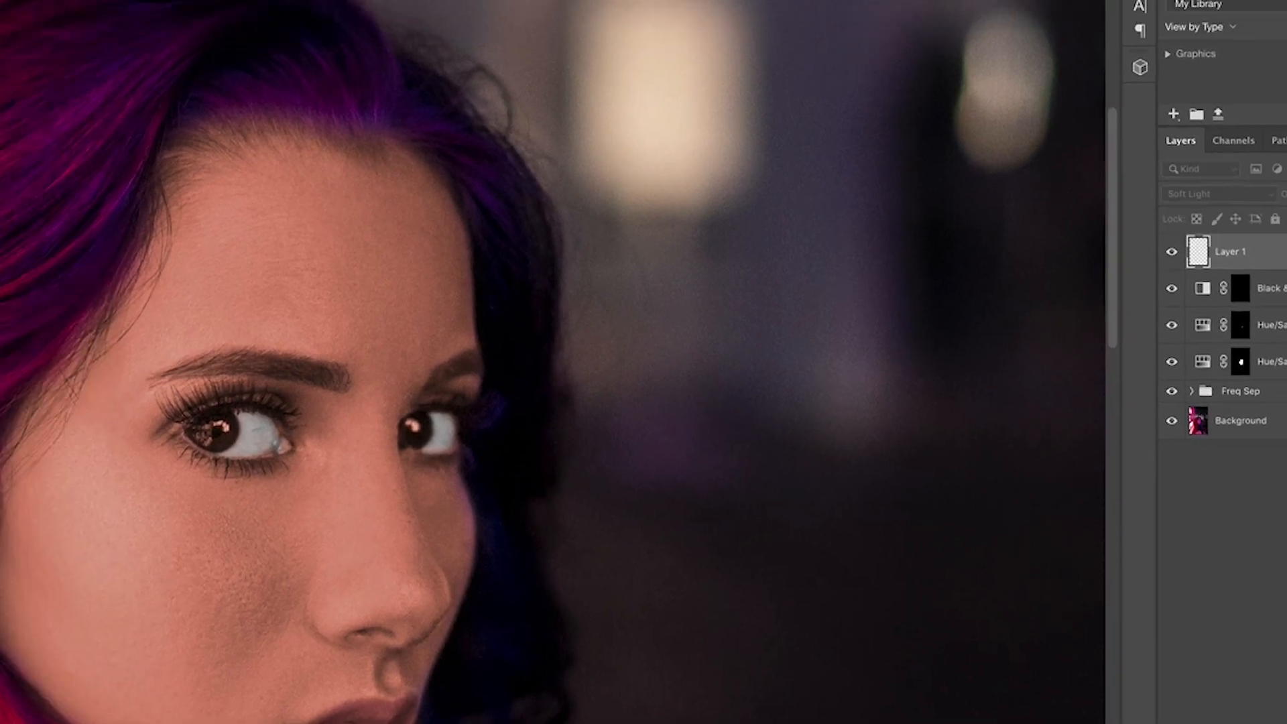
Step: In Layer 1's Blend If options, split the Underlying Layer black point to 48 / 142 and apply
double_click(1244, 229)
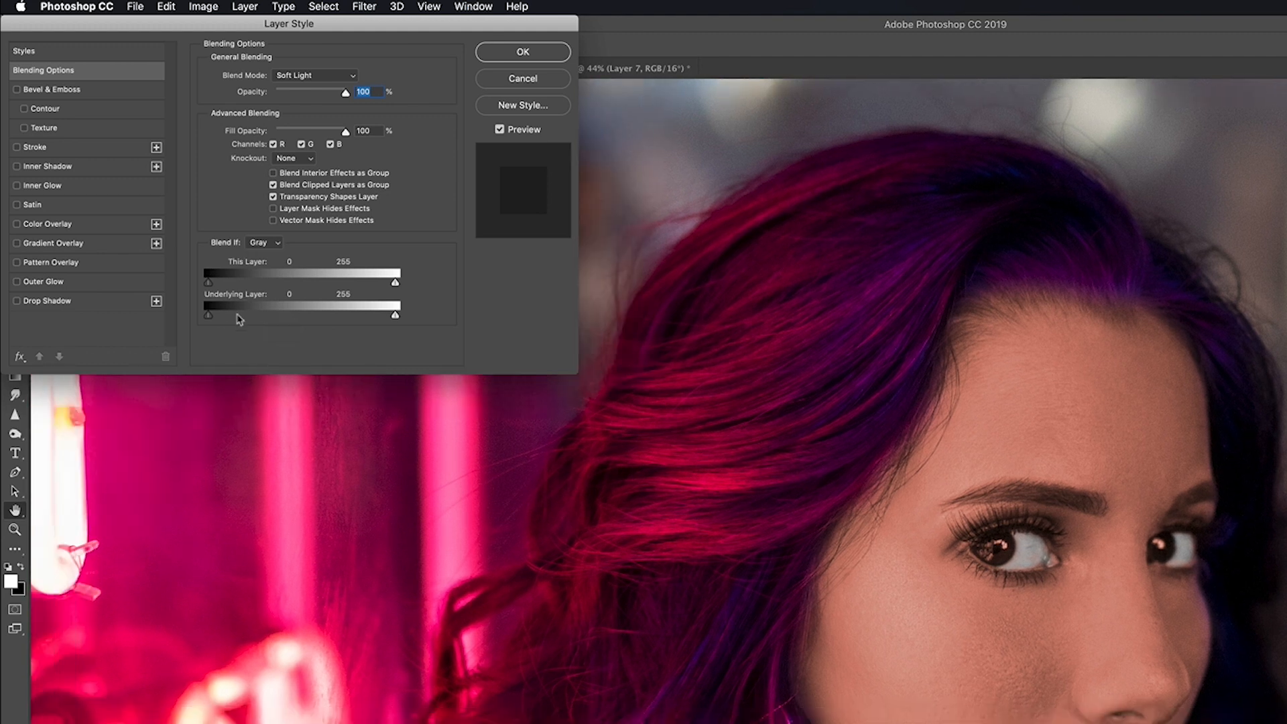
key("alt")
left_click_drag(212, 319, 249, 326)
key("alt")
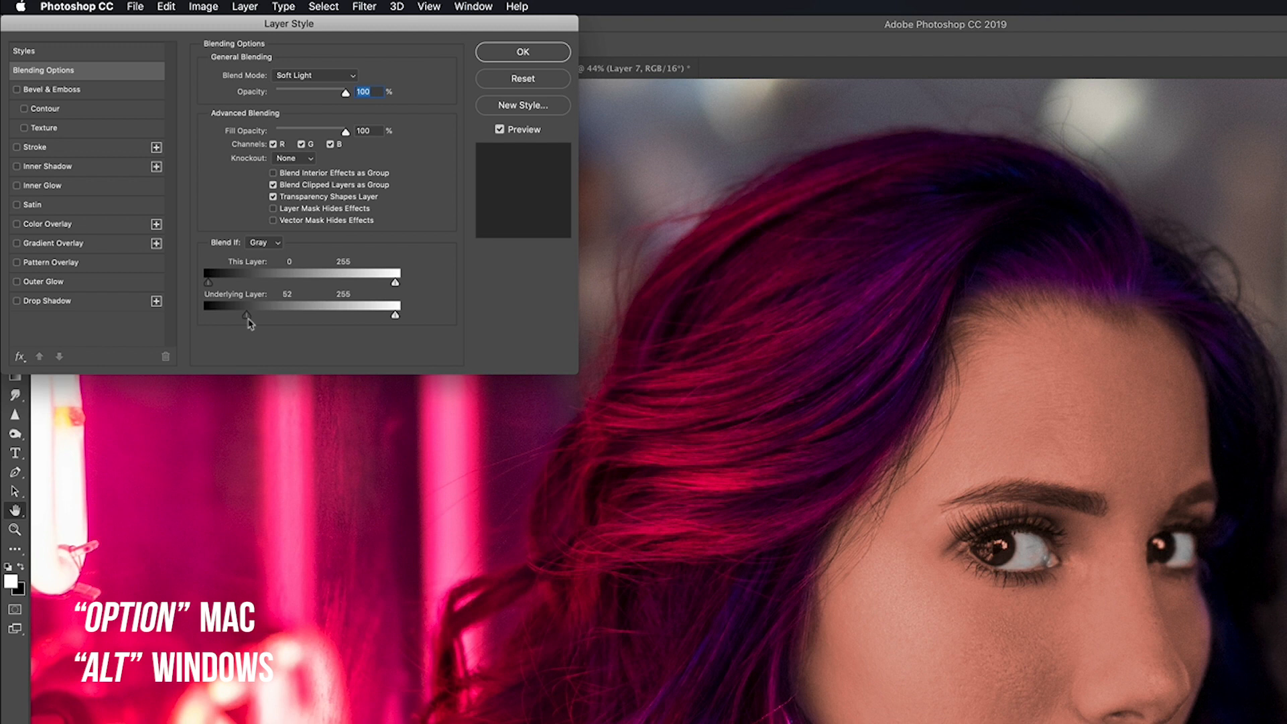
left_click_drag(246, 319, 305, 321)
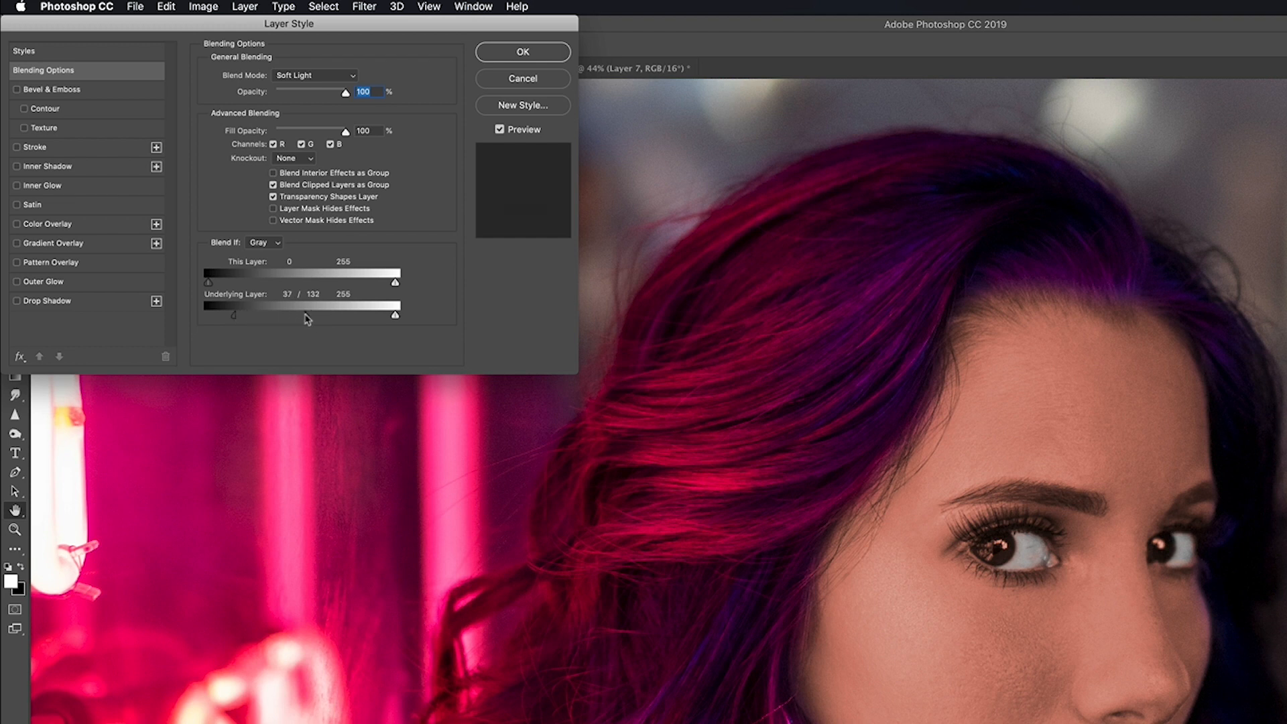
left_click_drag(289, 319, 354, 320)
left_click_drag(238, 320, 249, 322)
left_click(509, 58)
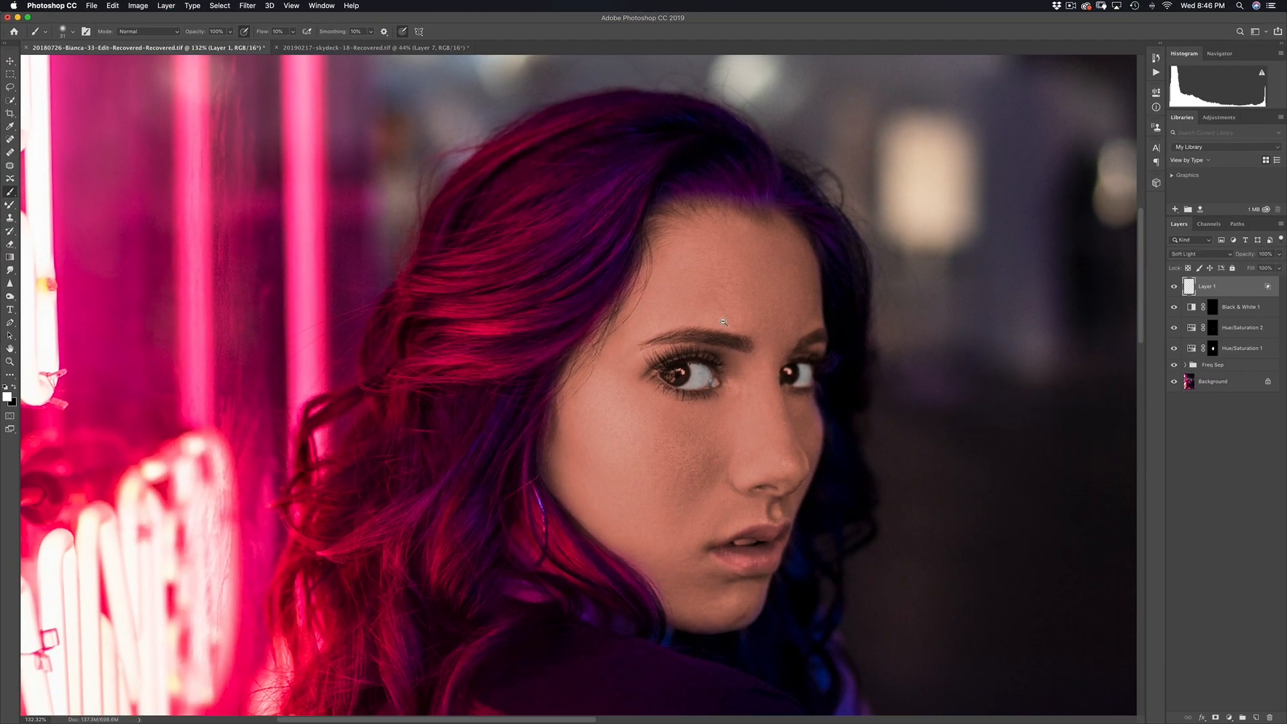
Step: Fit the portrait on screen and start adjusting Layer 1's opacity, toggling its visibility
key("super+0")
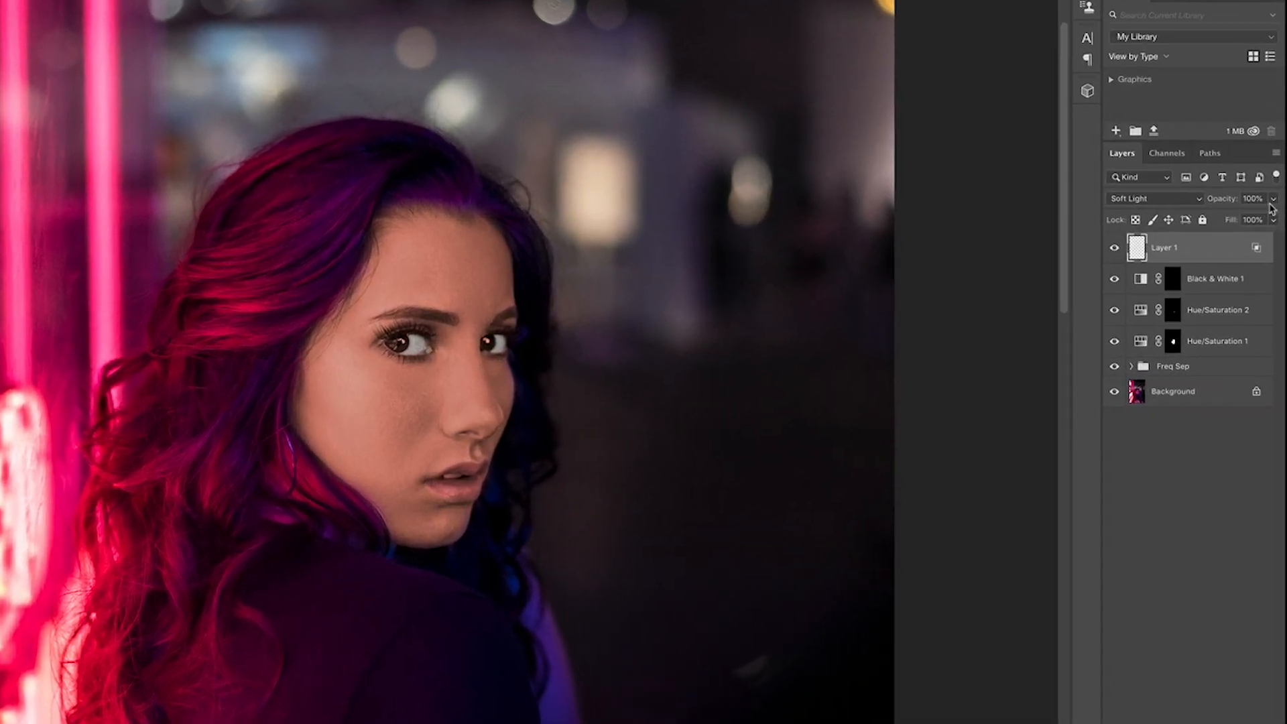
left_click(1279, 267)
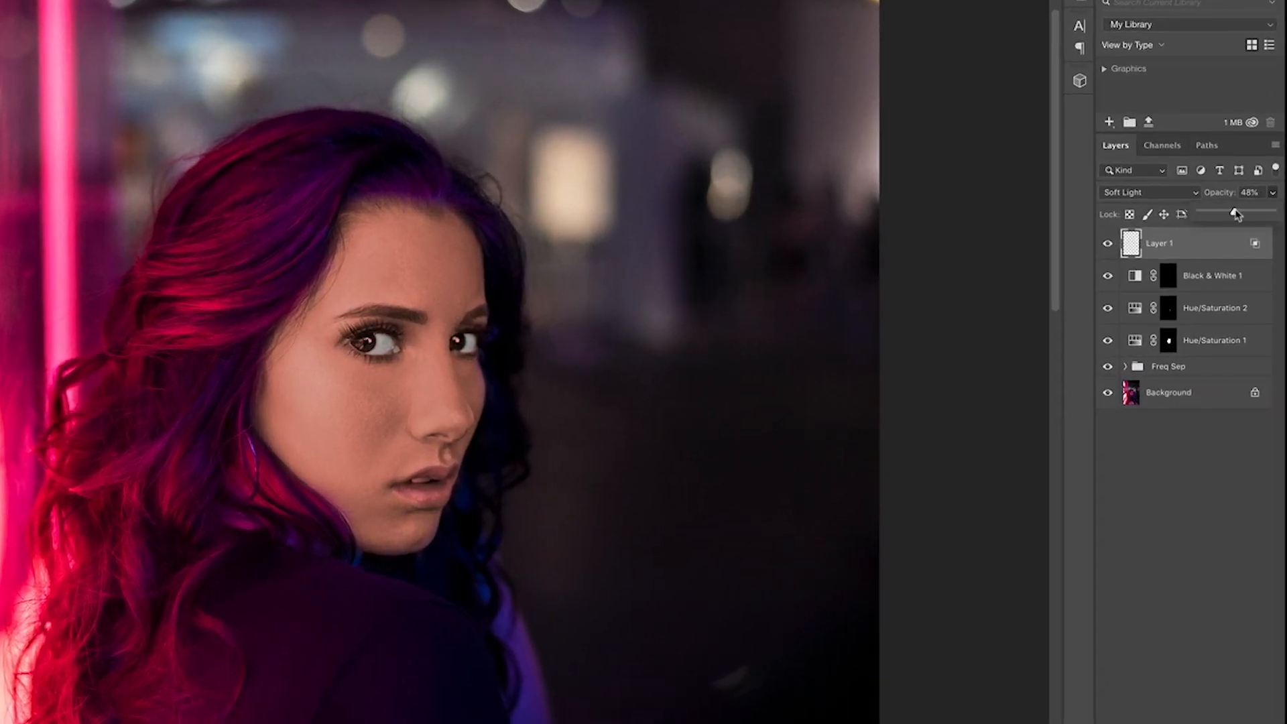
left_click(1236, 247)
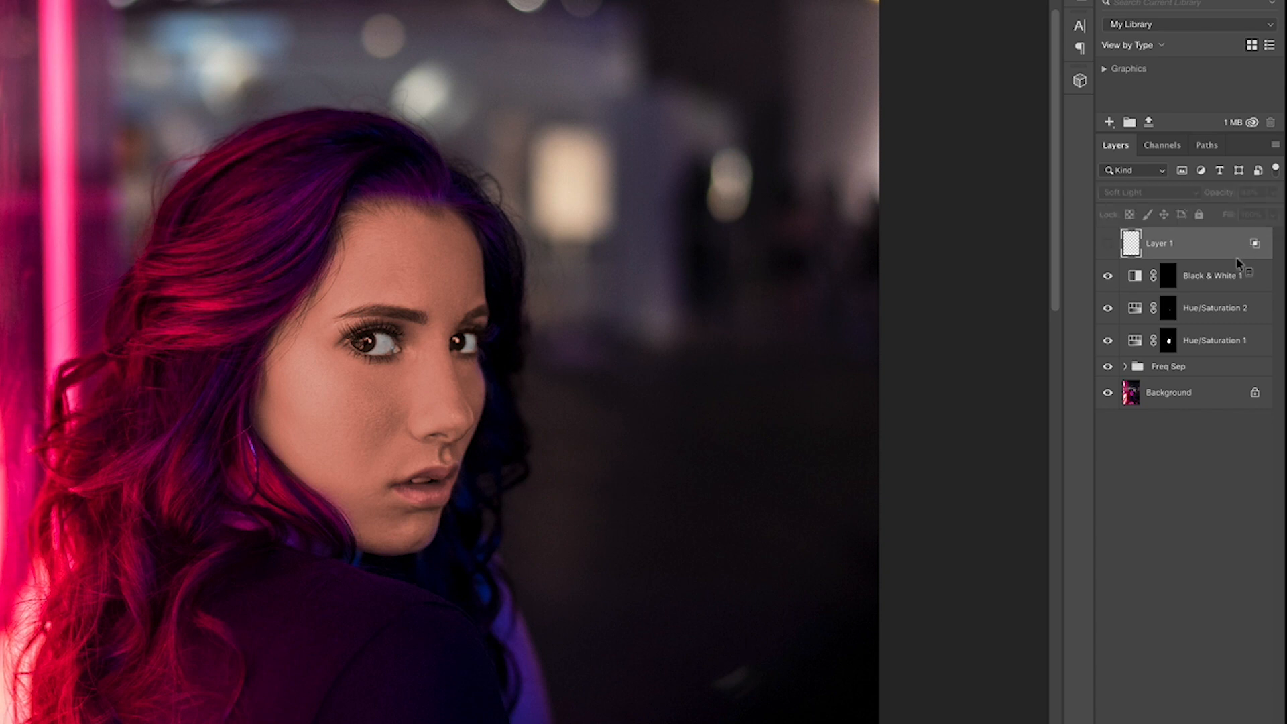
left_click(1273, 192)
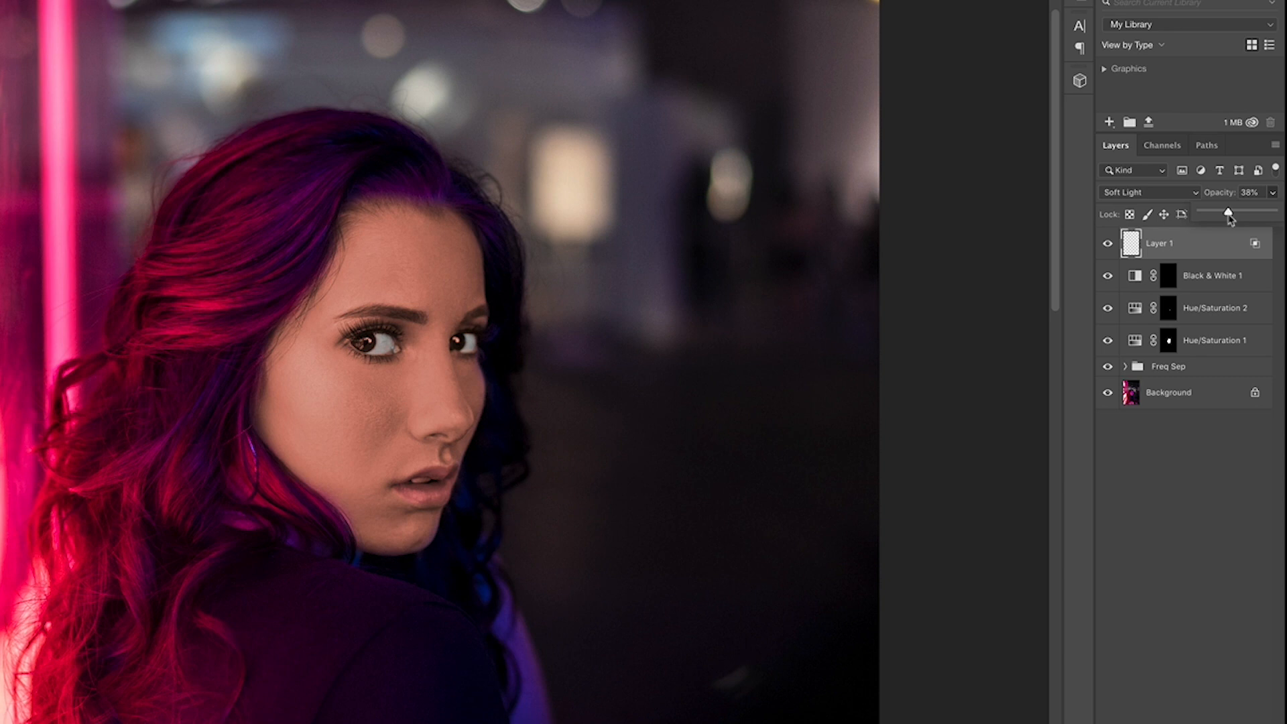
key("ctrl+comma")
key("ctrl+comma")
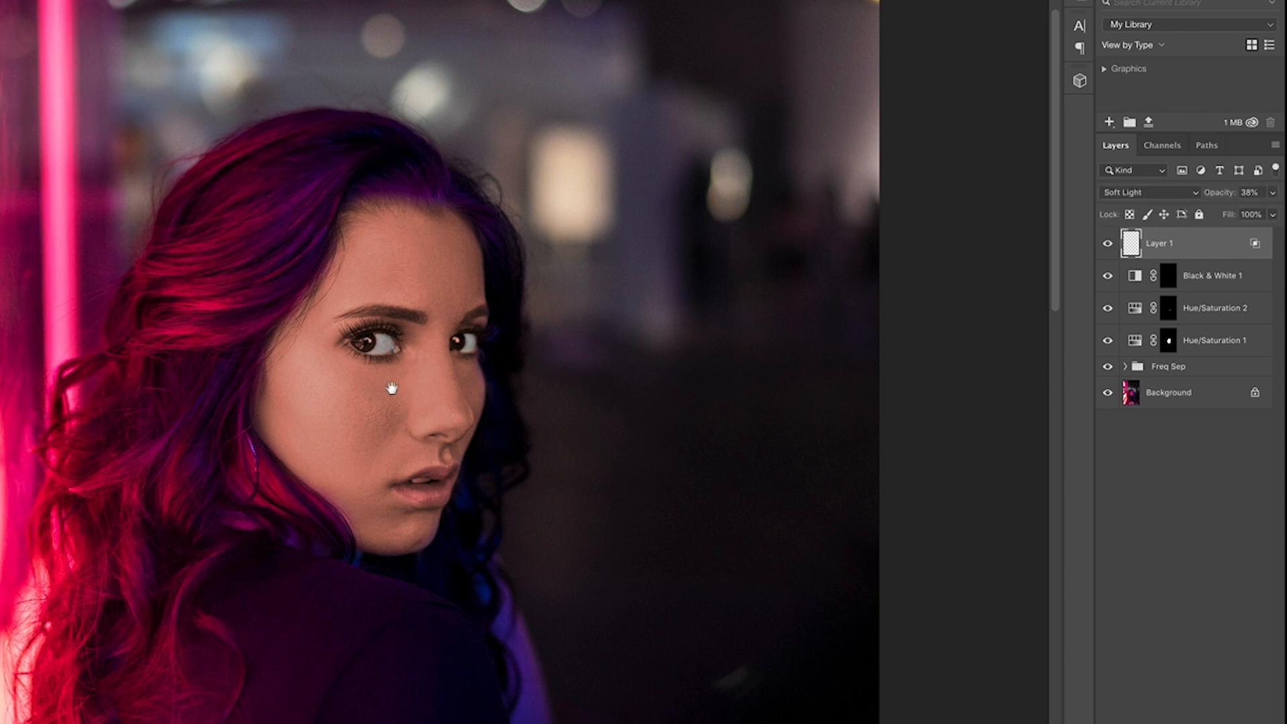
scroll(402, 445, "down", 2)
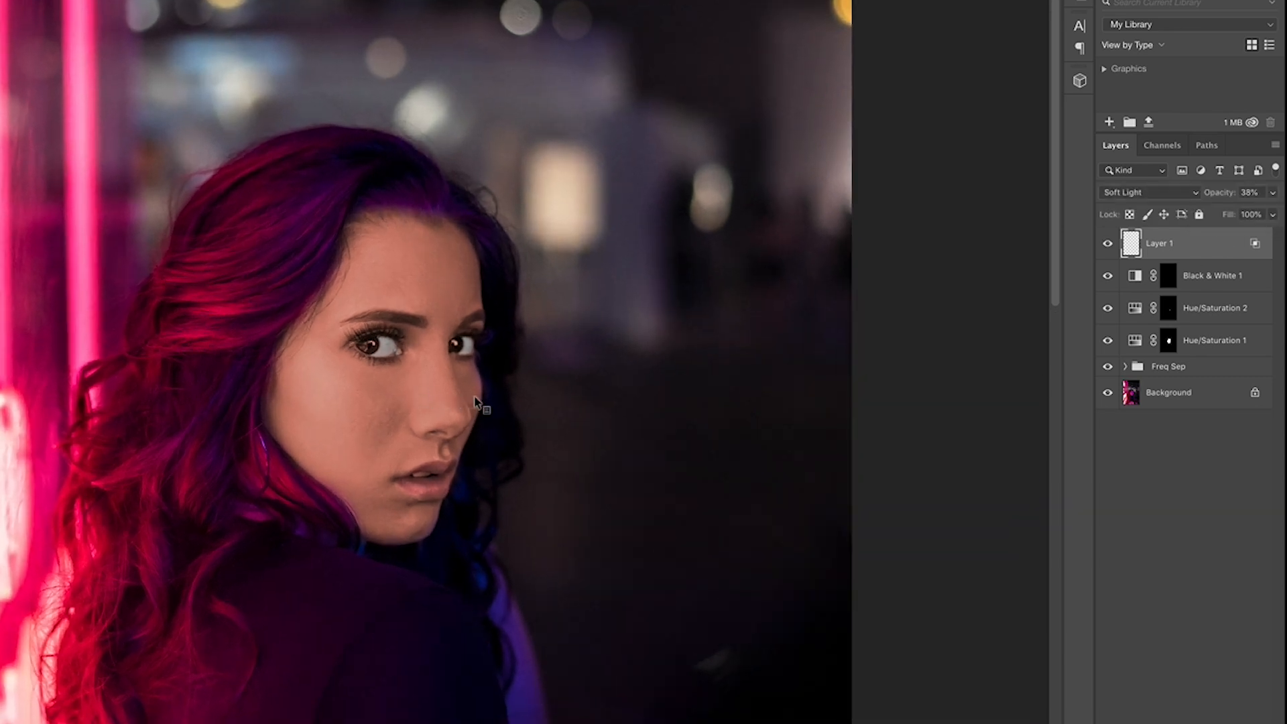
Step: Set Layer 1's opacity to 42%, then hide and show it over the eyes to compare
left_click(1273, 192)
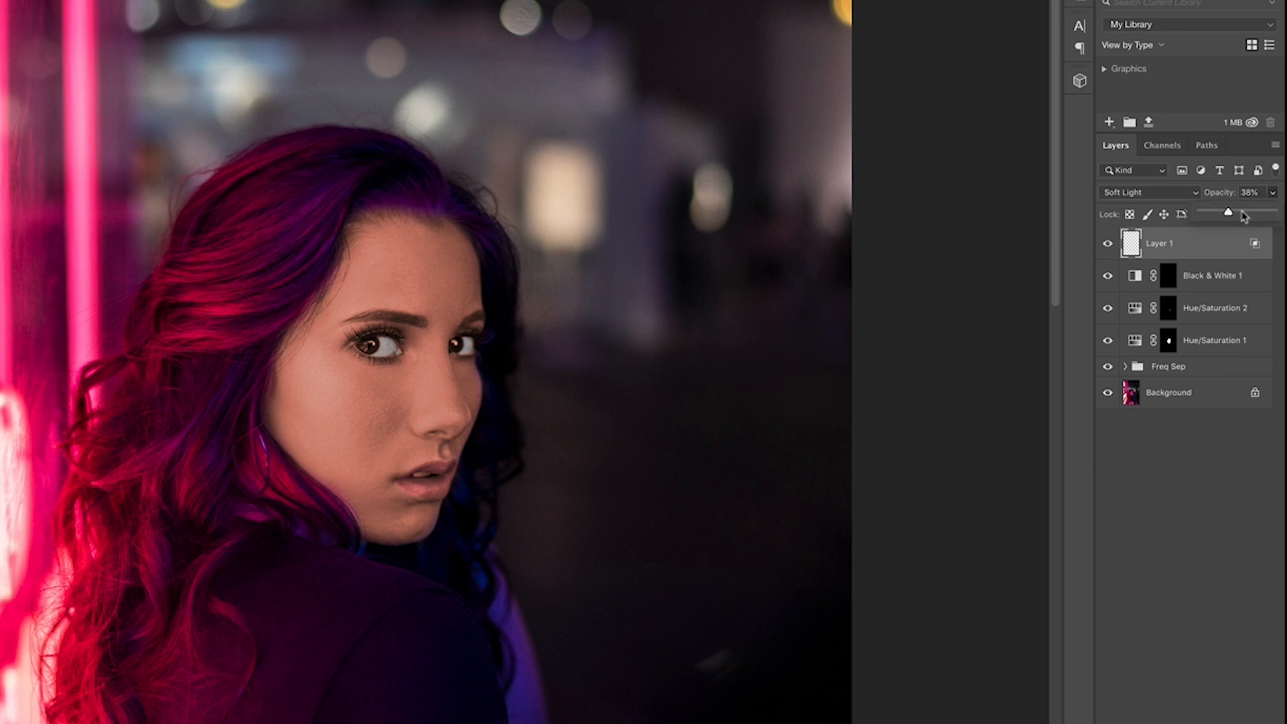
left_click_drag(1232, 216, 1235, 216)
left_click(770, 242)
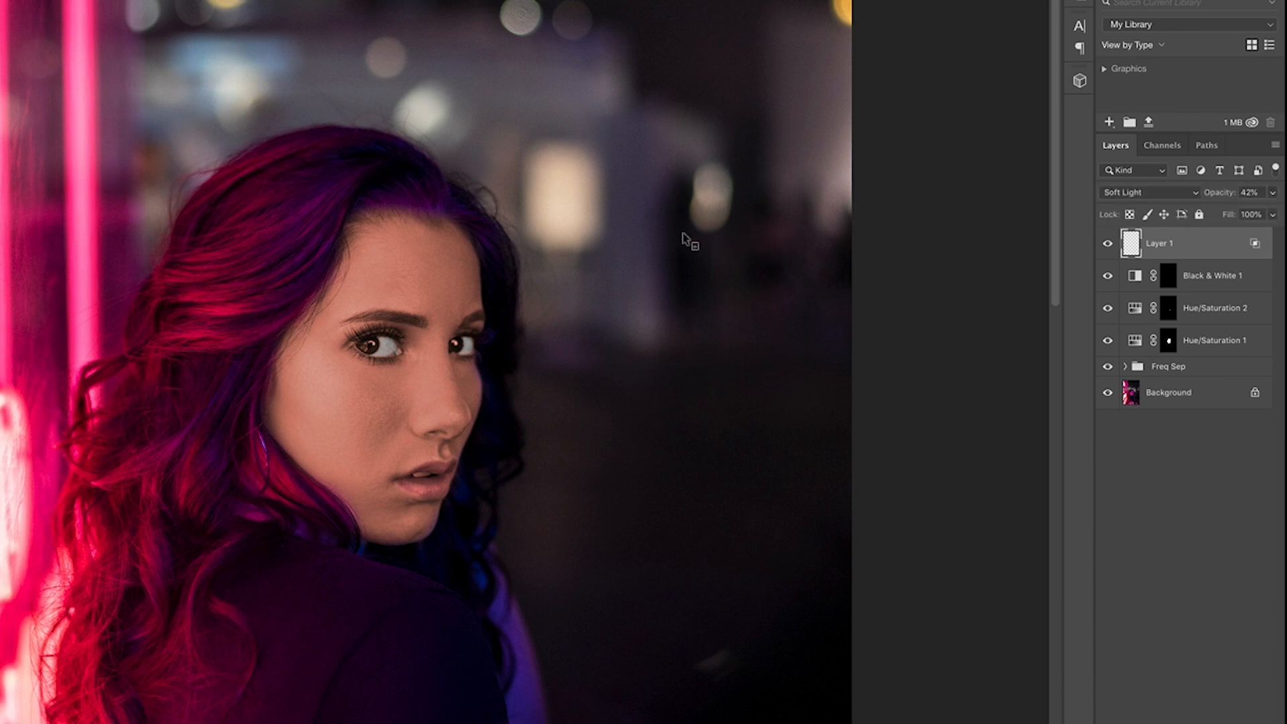
left_click_drag(441, 345, 498, 343)
key("ctrl+comma")
key("ctrl+comma")
key("ctrl+comma")
key("ctrl+comma")
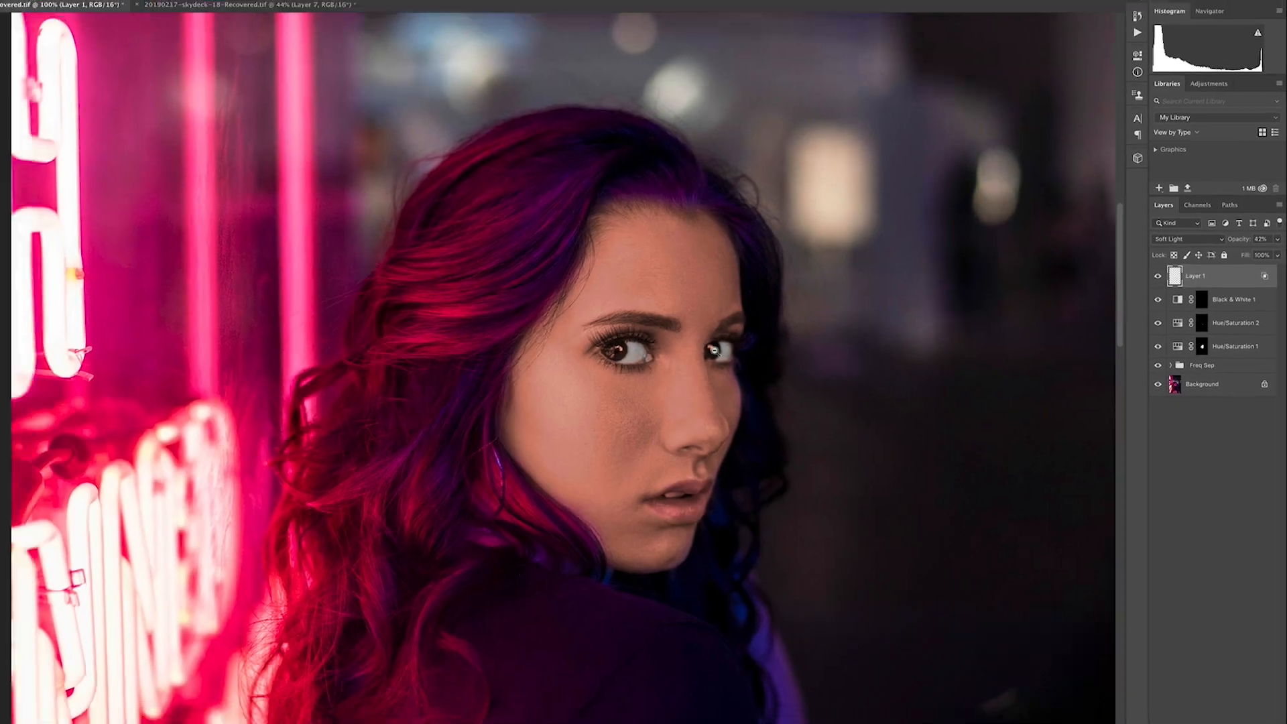
key("ctrl+comma")
key("ctrl+comma")
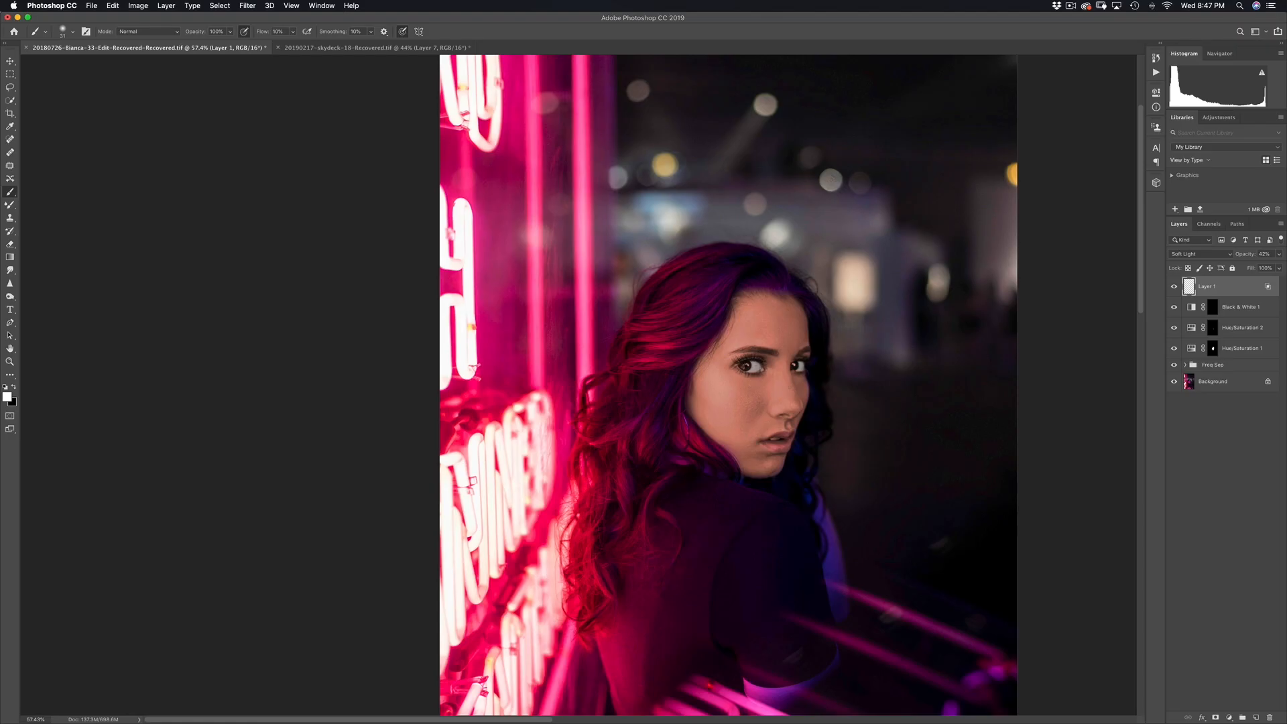
scroll(791, 389, "down", 2)
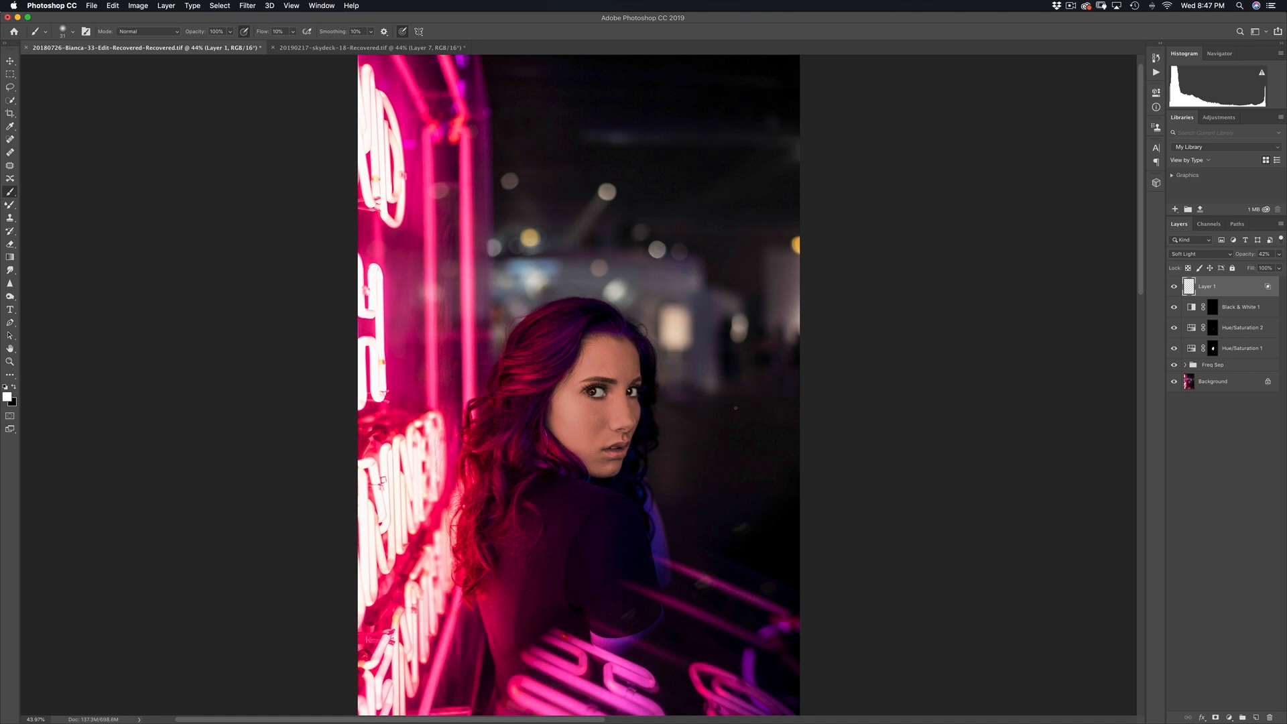
scroll(636, 460, "up", 3)
scroll(655, 460, "down", 1)
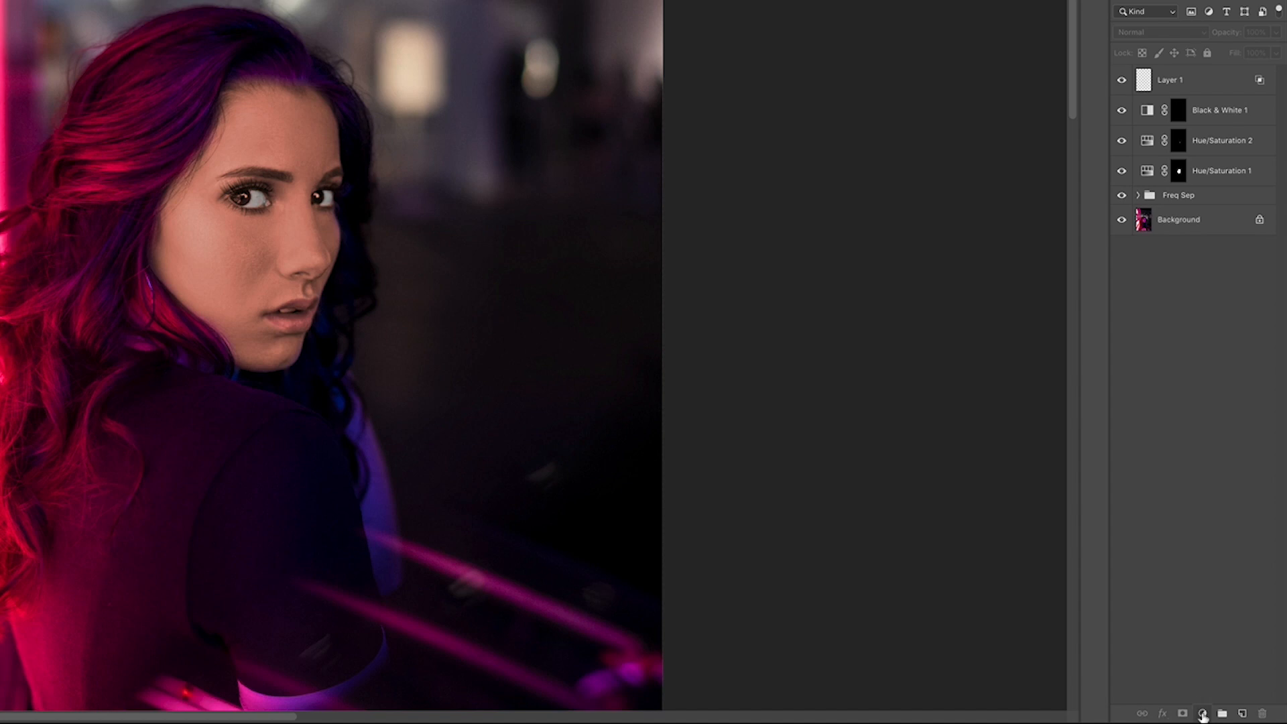
Step: Add a Curves layer with an upward brightening curve, invert its mask to black, and name it Dodge
left_click(1229, 718)
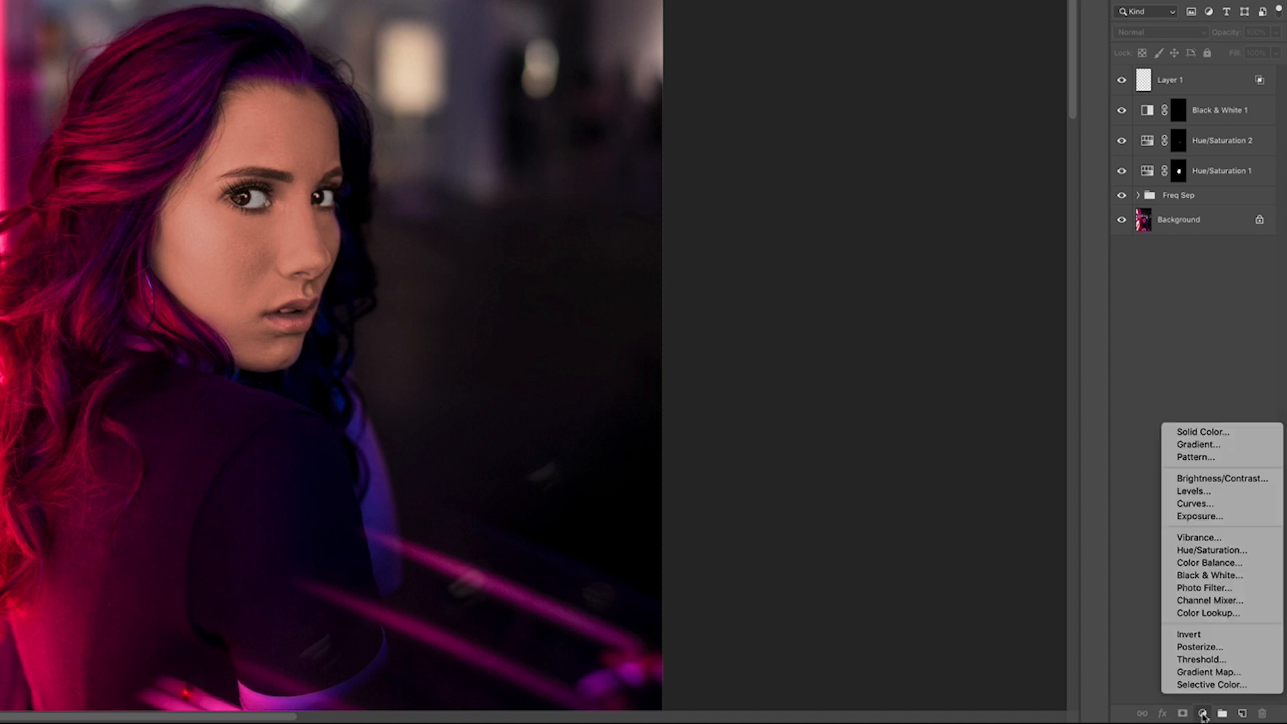
left_click(1200, 504)
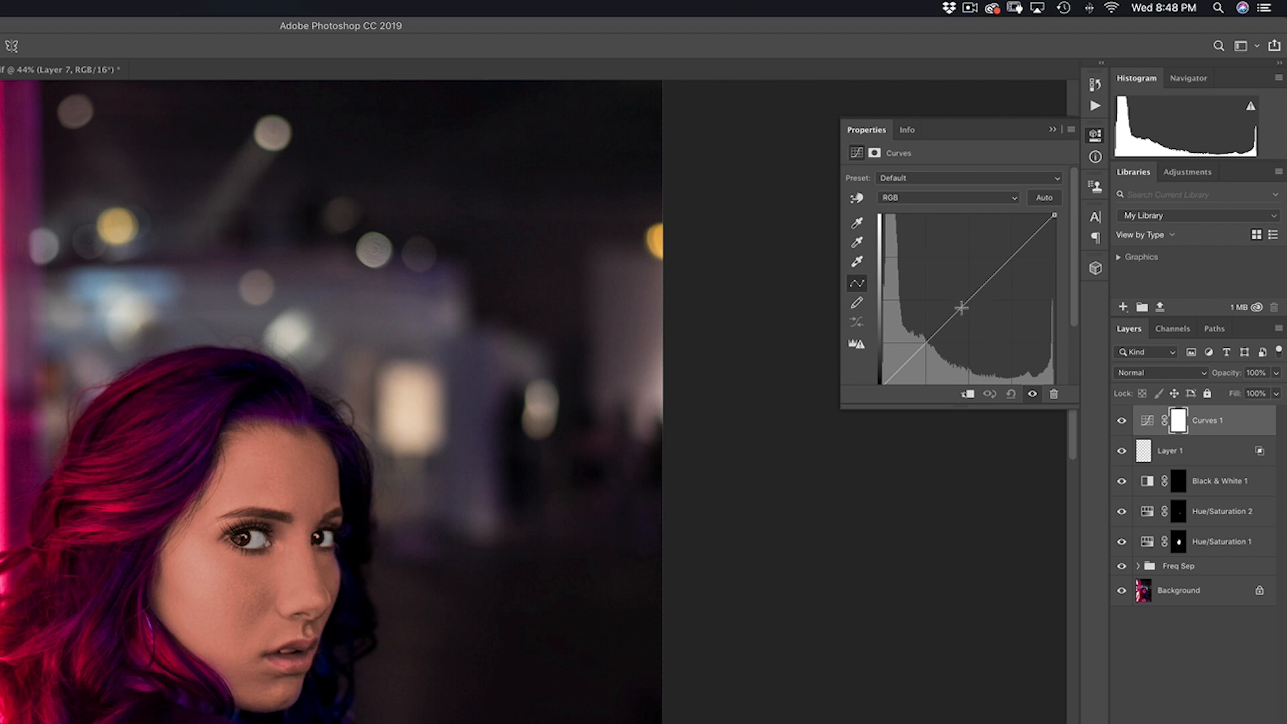
left_click_drag(962, 307, 951, 286)
key("super+i")
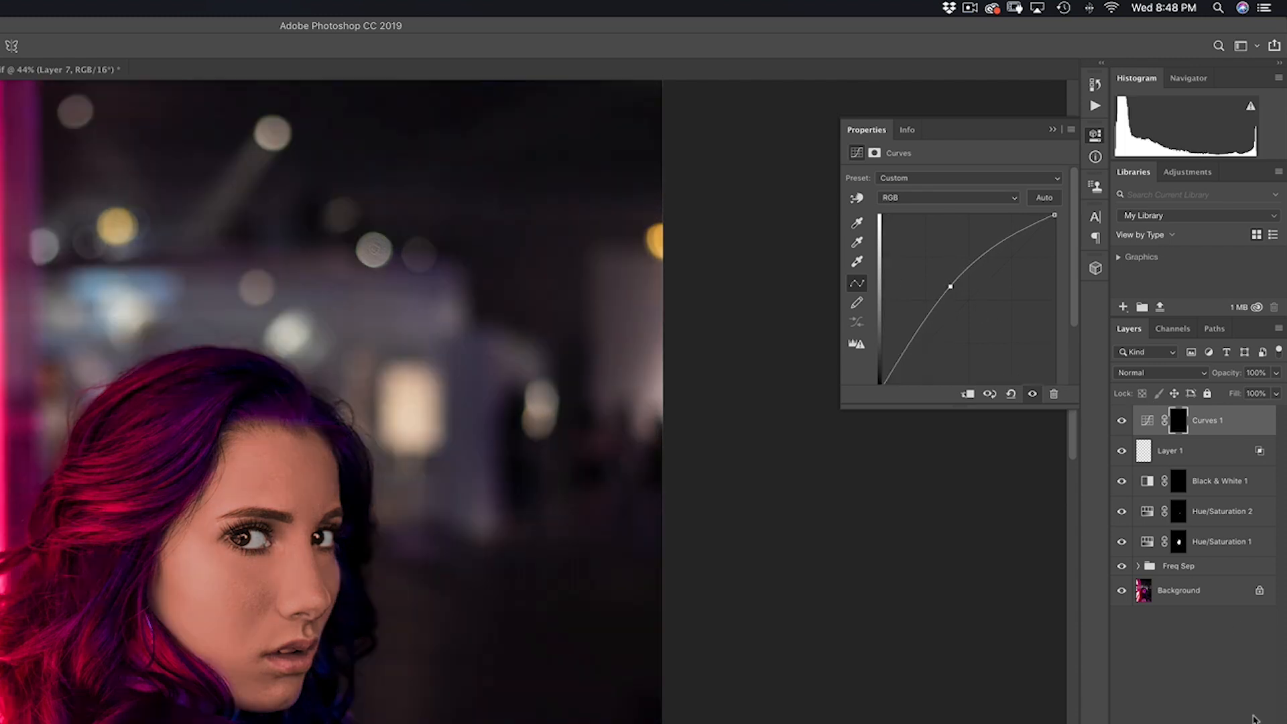
double_click(1208, 420)
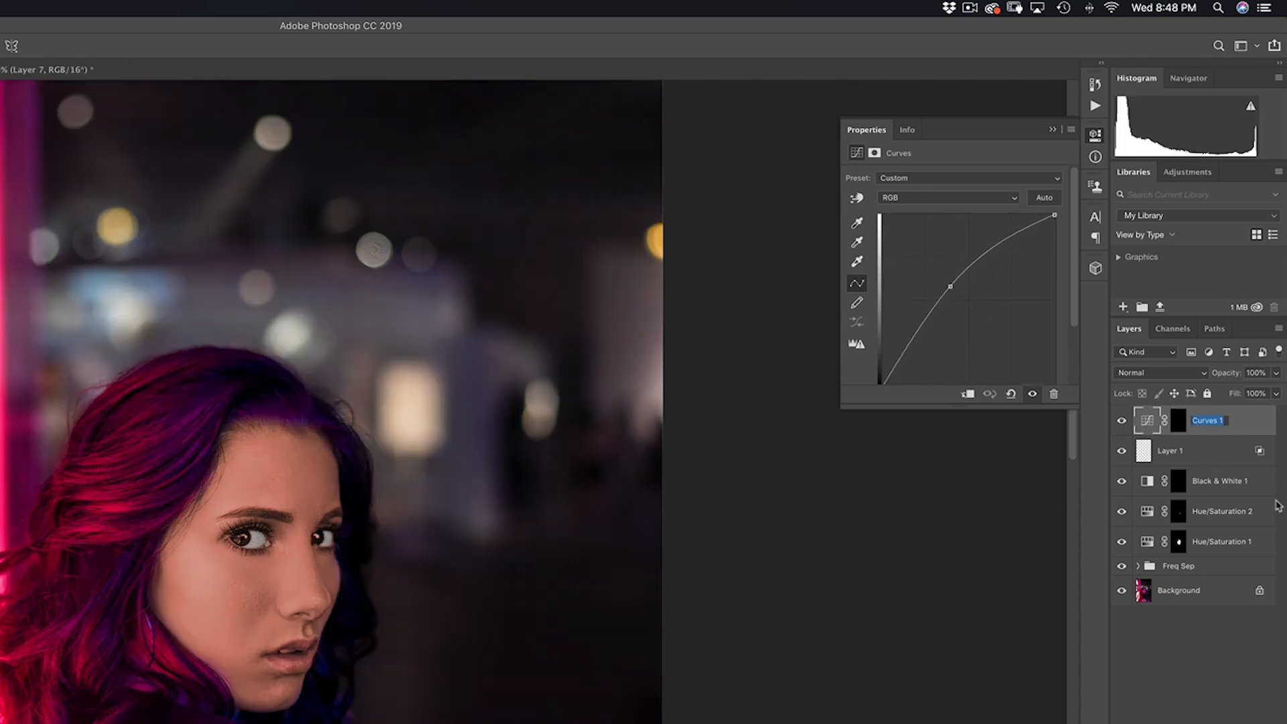
type("Dodge")
key("Return")
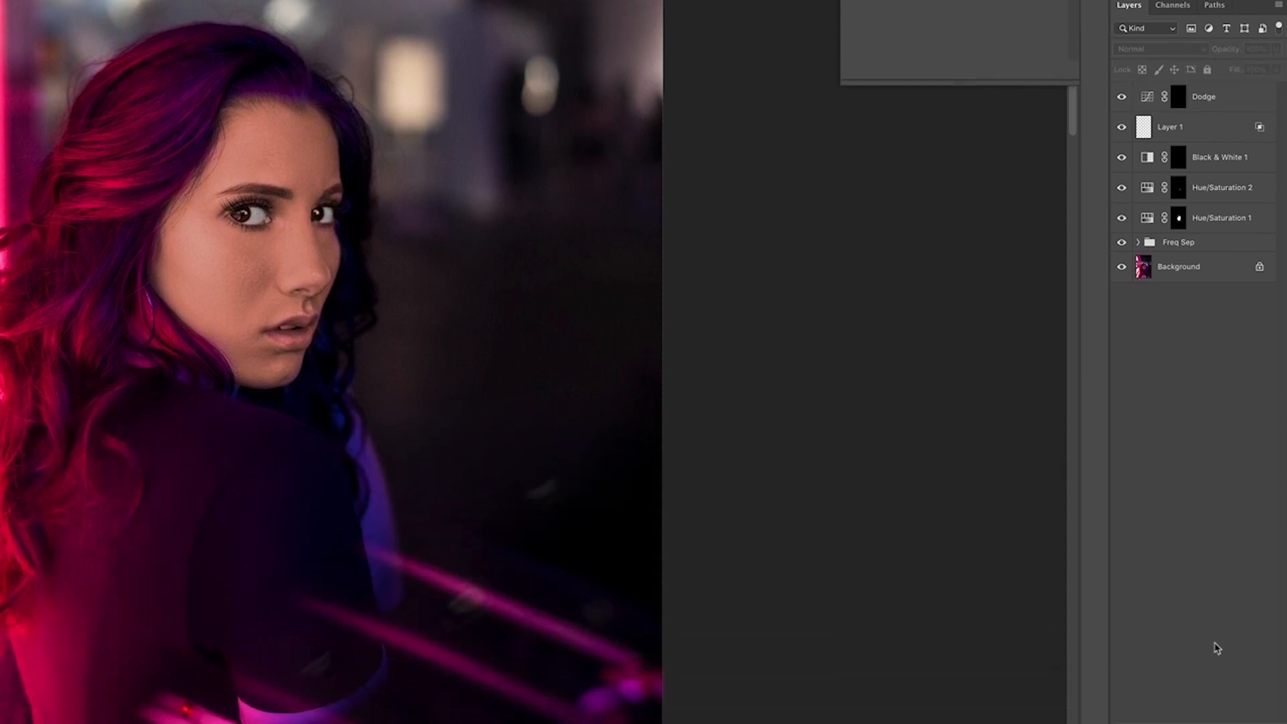
Step: Add a second Curves layer with a downward darkening curve, invert its mask, and name it Burn
left_click(1203, 716)
left_click(1188, 506)
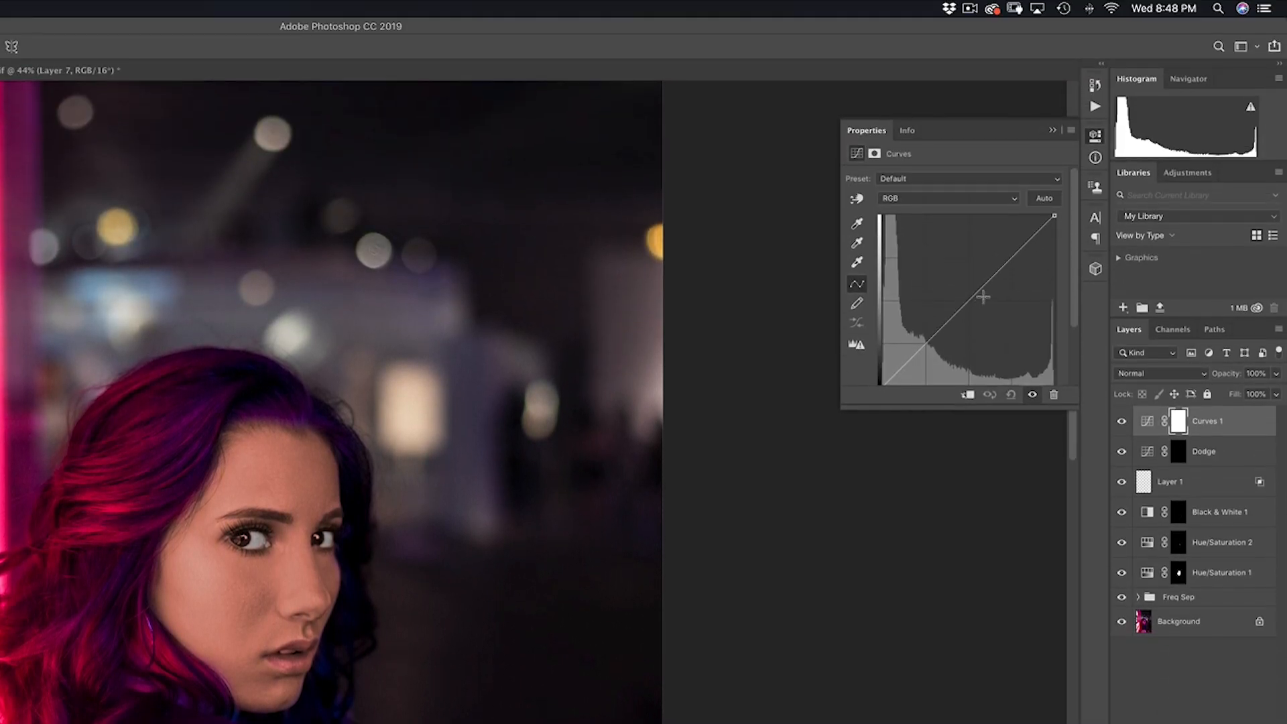
left_click_drag(966, 309, 985, 325)
key("ctrl+i")
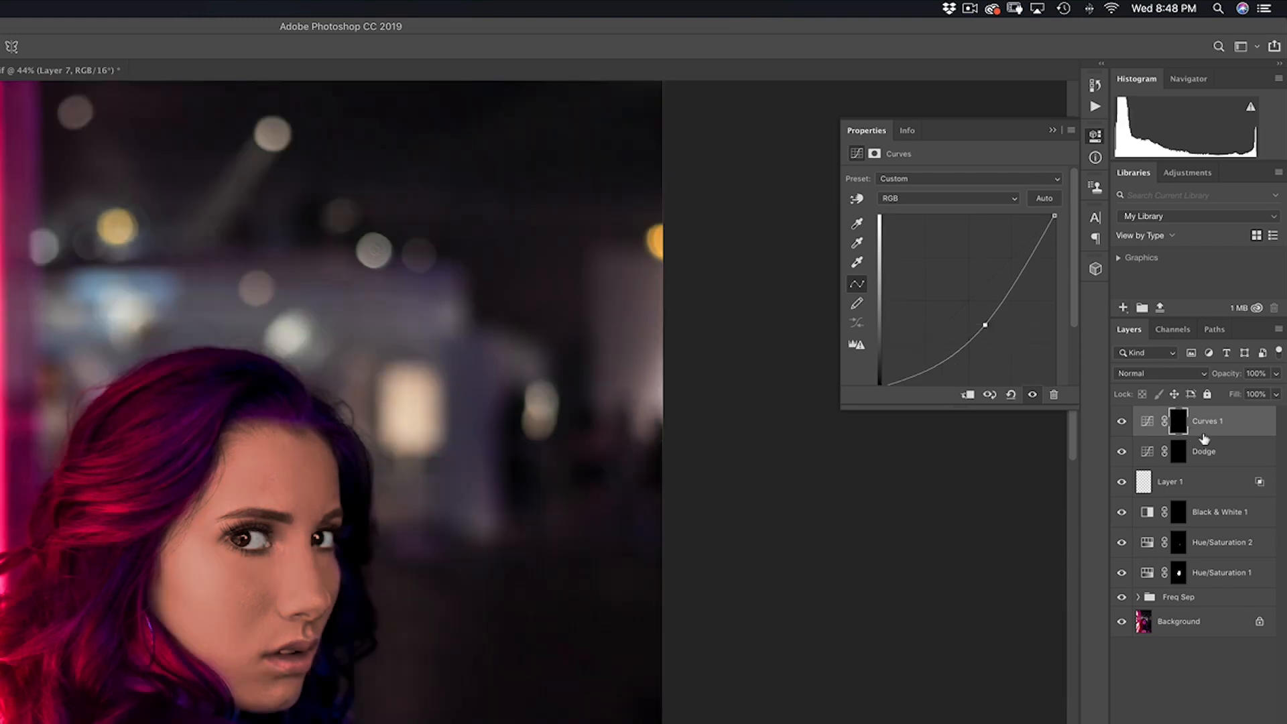
double_click(1208, 421)
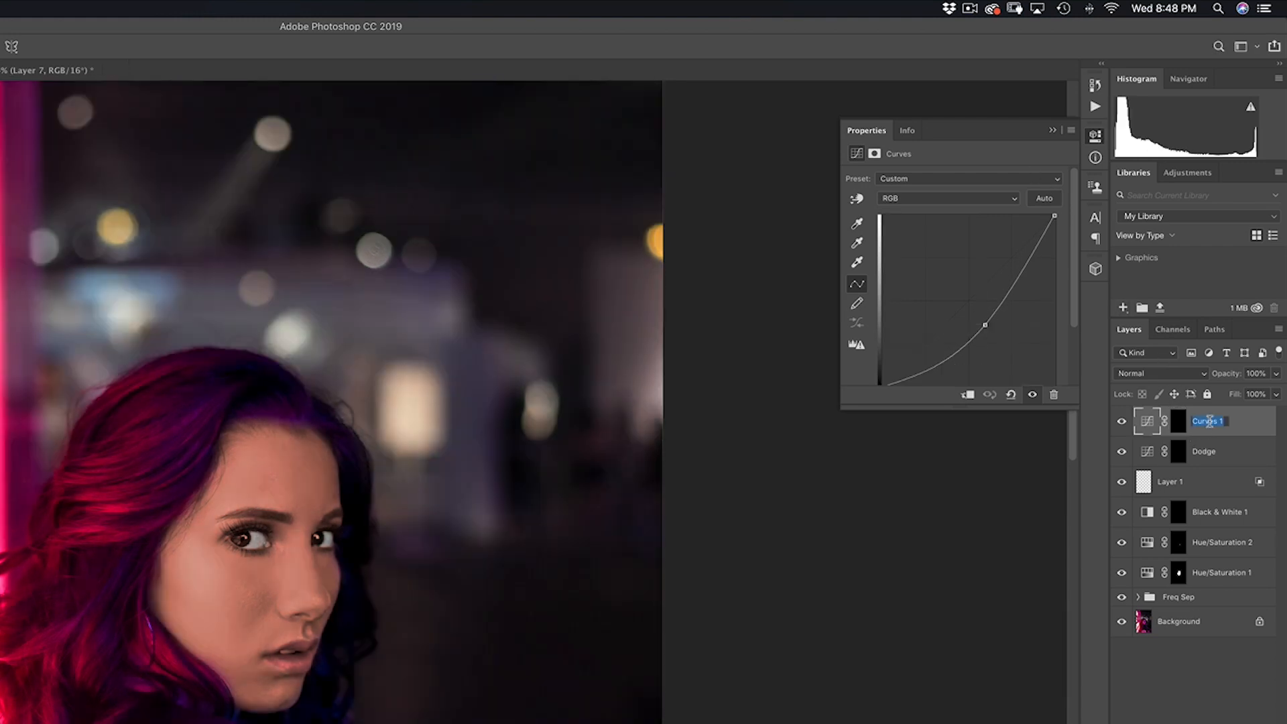
type("Burb")
type("n")
key("Return")
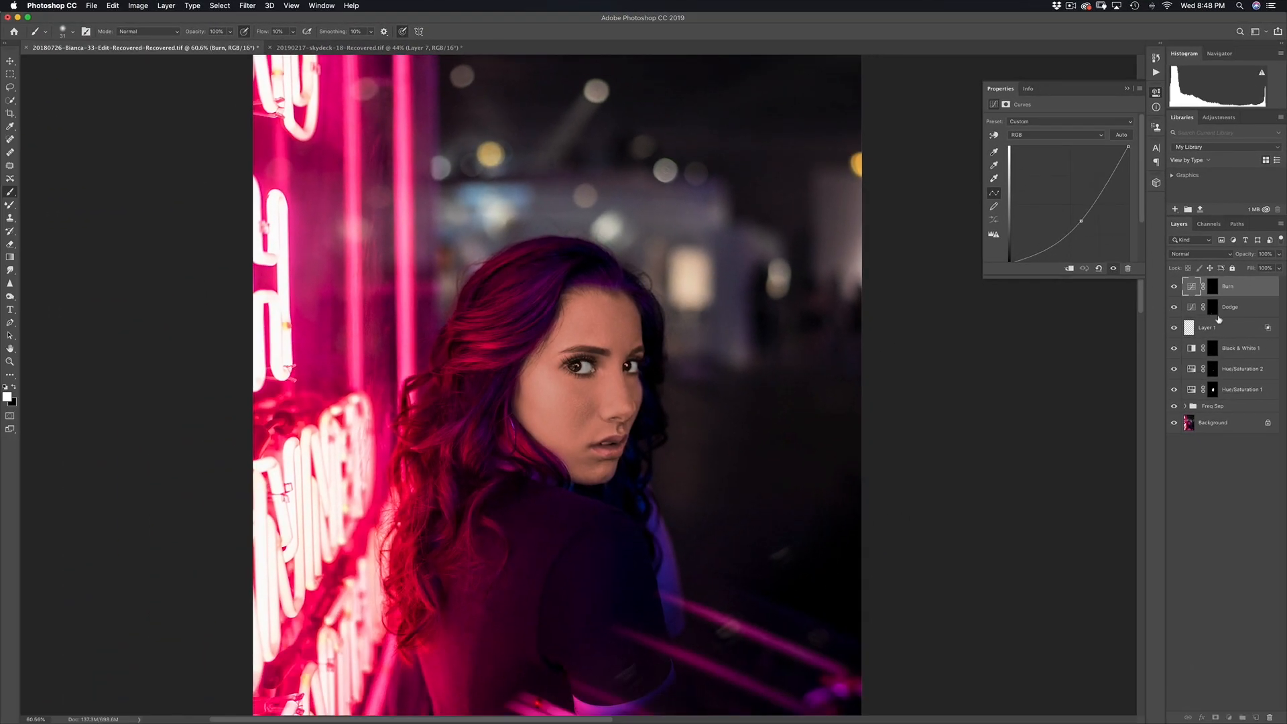
Step: Target the Dodge layer mask and zoom in on the cheek and eye area with a 130 px brush
left_click(1217, 308)
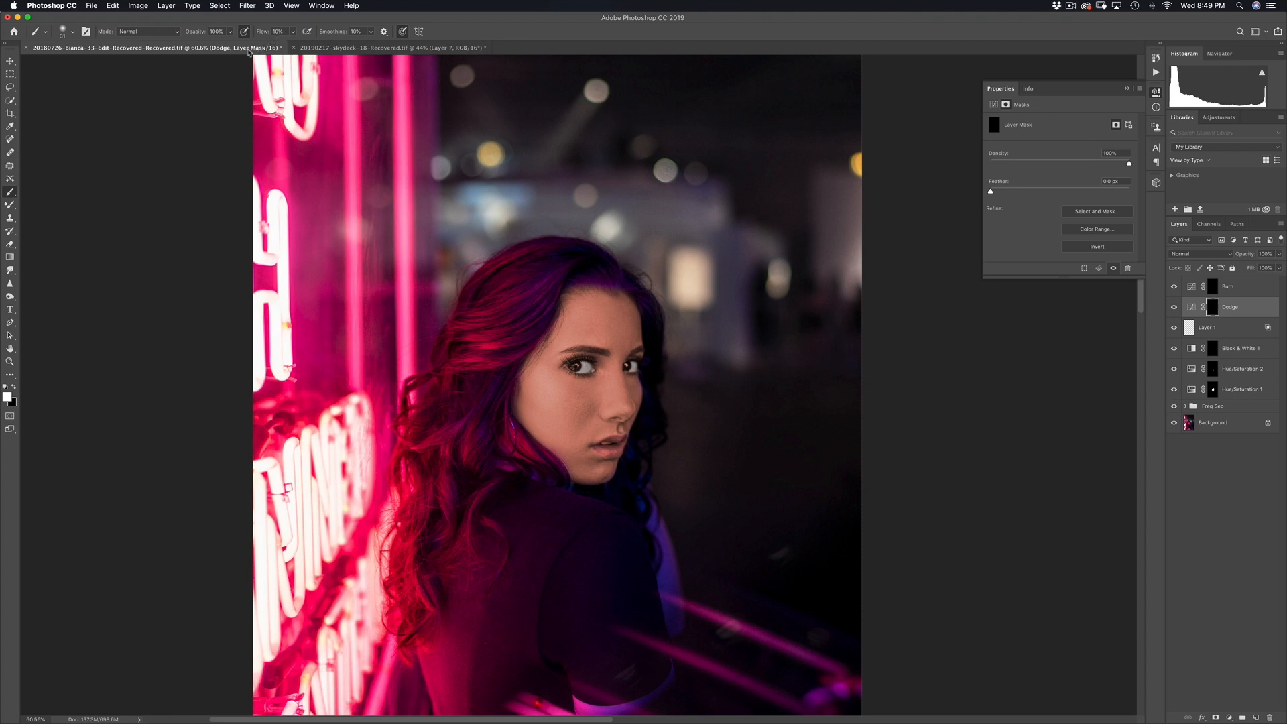
mouse_move(582, 413)
left_mouse_down()
mouse_move(658, 393)
mouse_move(647, 373)
left_mouse_up()
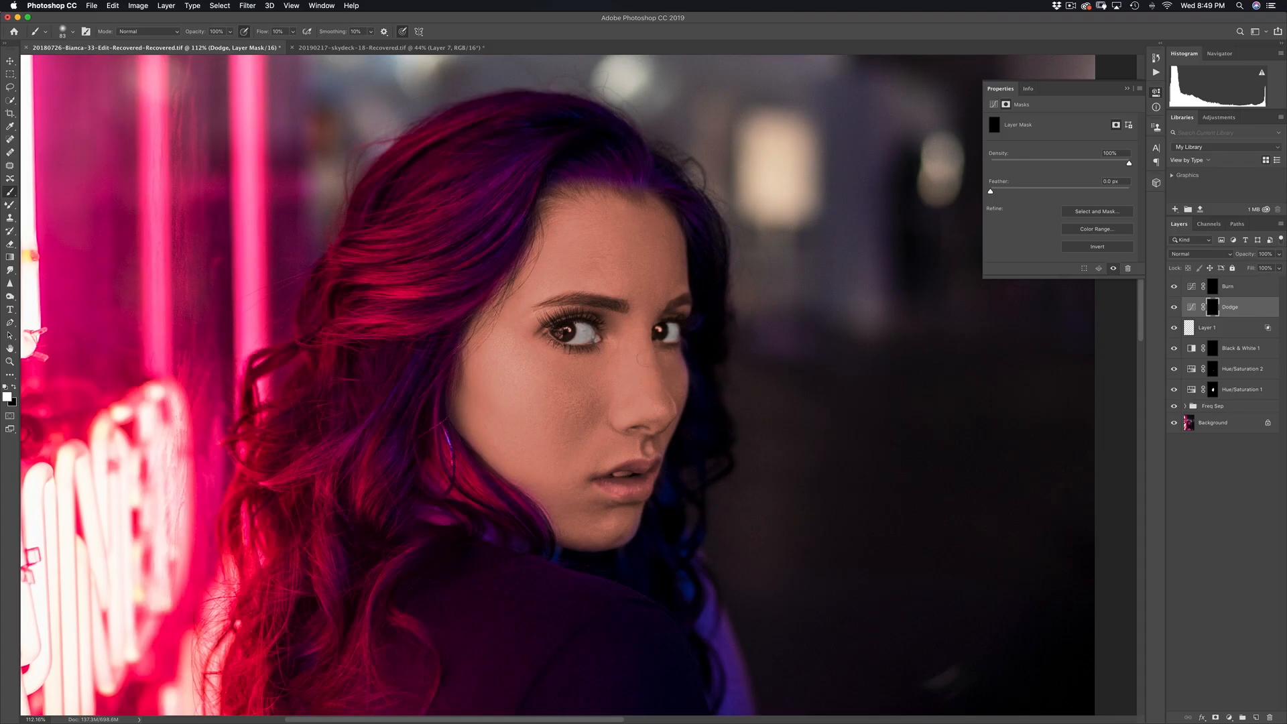
left_click_drag(637, 357, 642, 363)
mouse_move(633, 423)
left_mouse_down()
mouse_move(671, 423)
mouse_move(611, 416)
left_mouse_up()
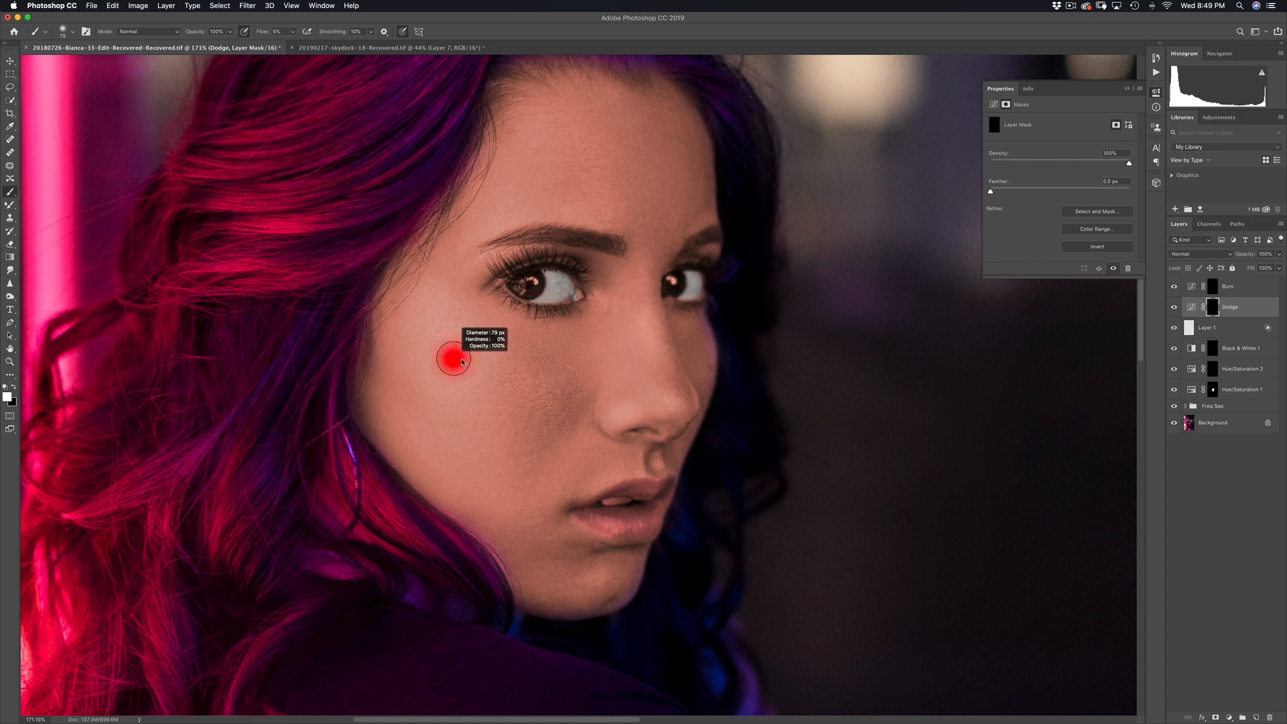
mouse_move(500, 362)
left_mouse_down()
mouse_move(485, 362)
mouse_move(484, 380)
mouse_move(475, 354)
left_mouse_up()
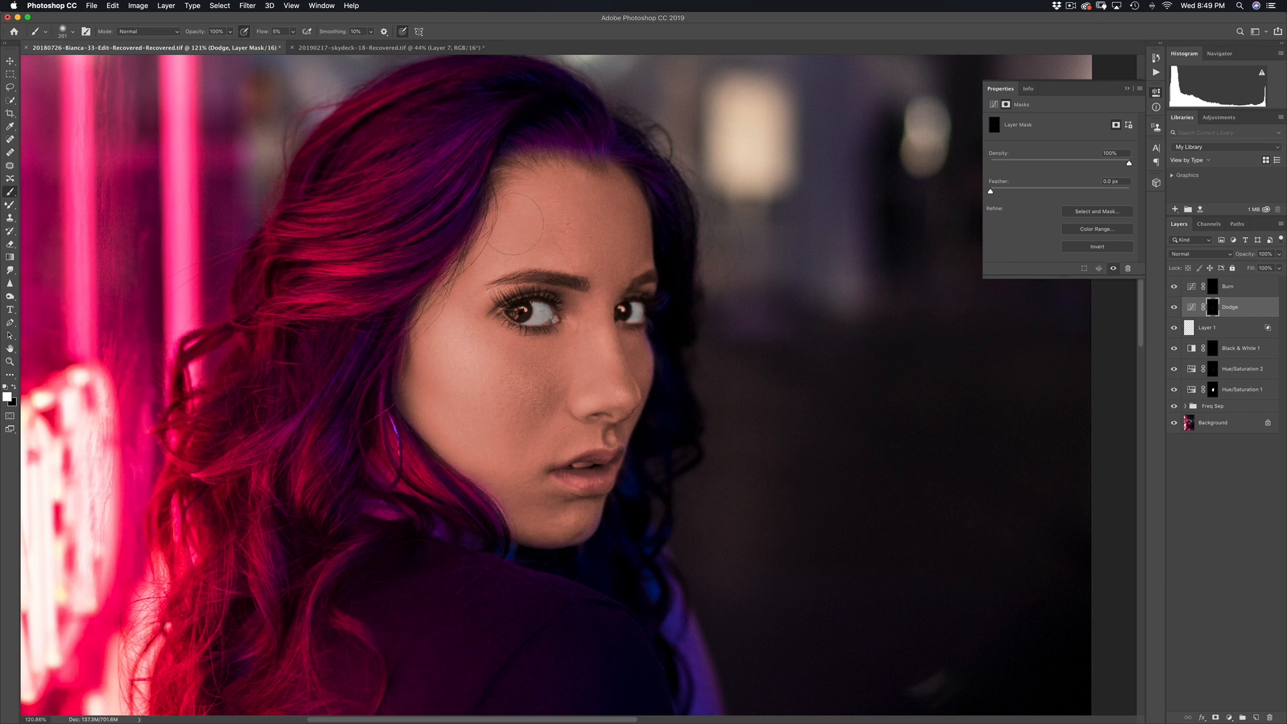
Step: Paint white on the Dodge mask over the forehead and inner right brow, shrinking the brush to 11 px
left_click_drag(547, 234, 558, 205)
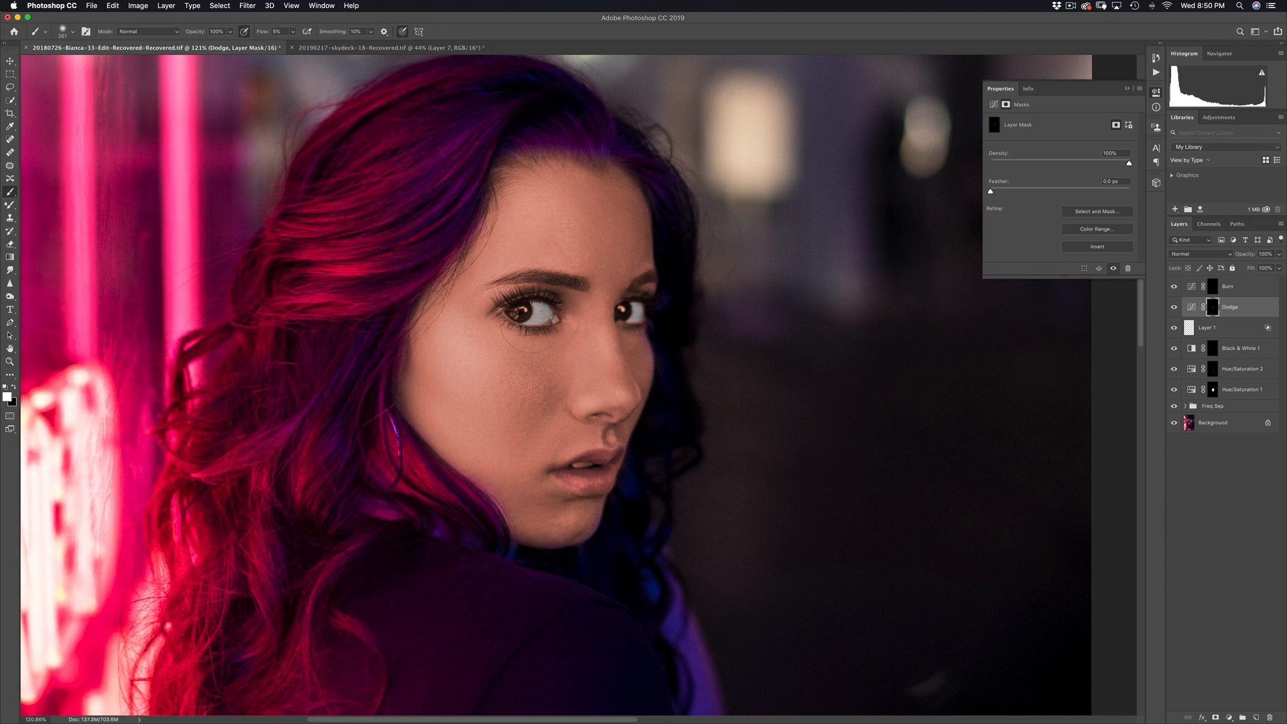
scroll(494, 289, "up", 5)
mouse_move(502, 282)
left_mouse_down()
mouse_move(529, 280)
mouse_move(509, 290)
left_mouse_up()
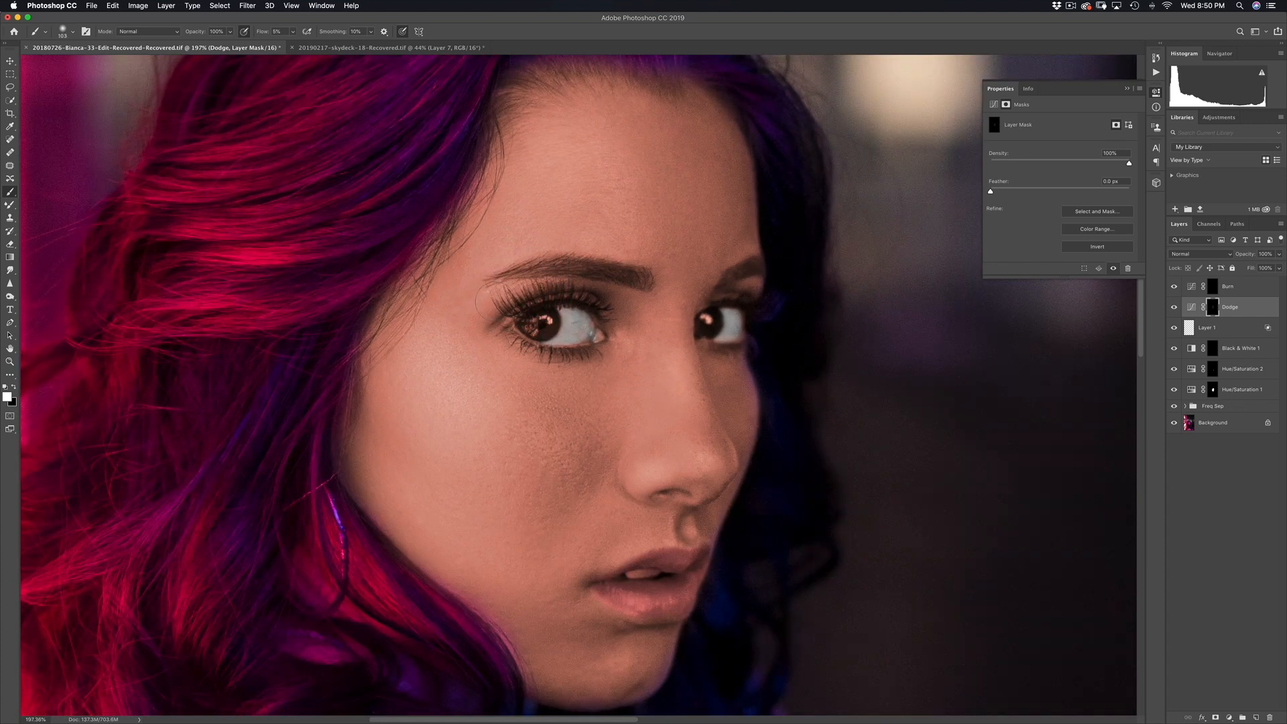
mouse_move(744, 288)
left_mouse_down()
mouse_move(757, 283)
mouse_move(705, 279)
left_mouse_up()
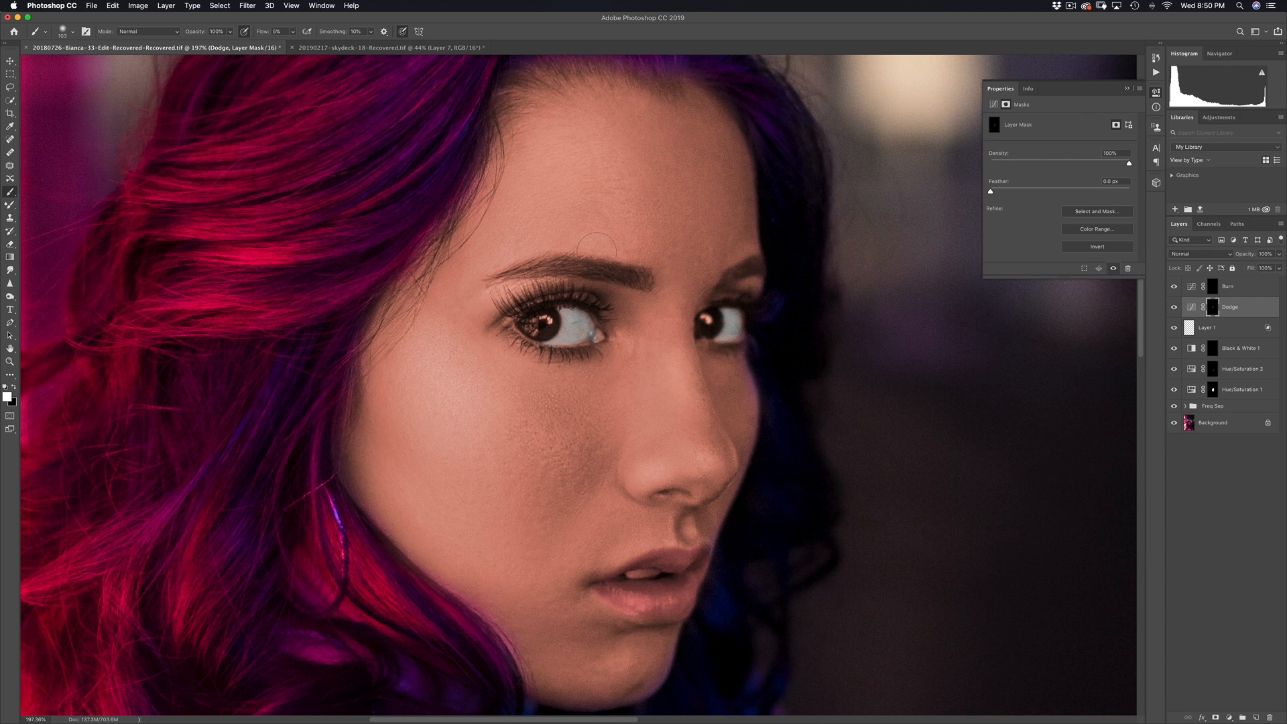
scroll(608, 275, "down", 4)
scroll(630, 364, "up", 3)
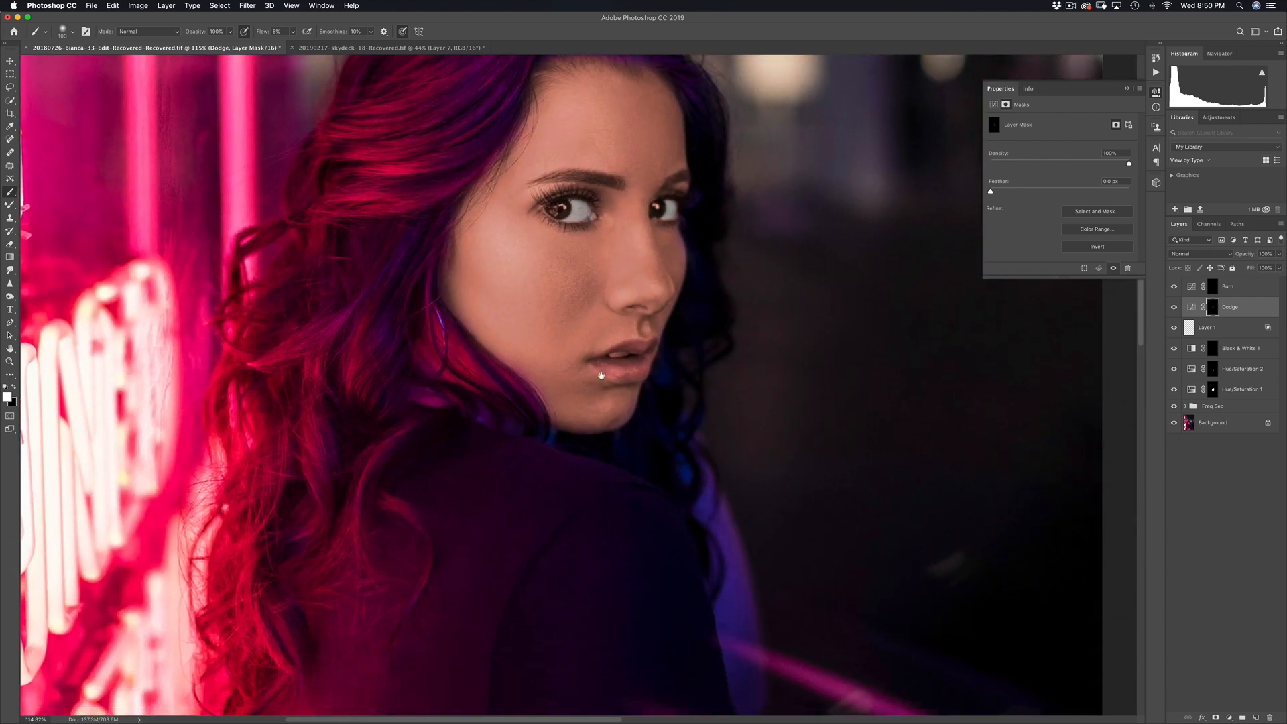
scroll(631, 365, "up", 3)
left_click_drag(637, 344, 625, 346)
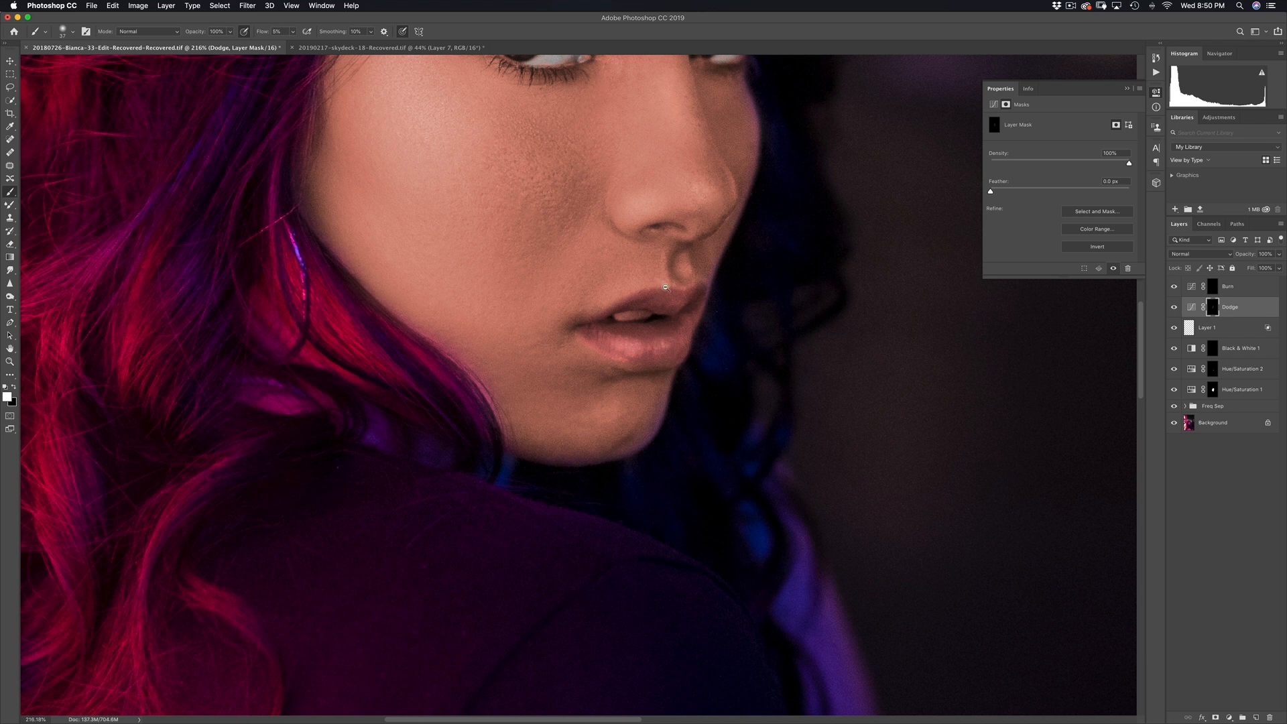
scroll(666, 289, "up", 2)
left_click_drag(654, 326, 637, 325)
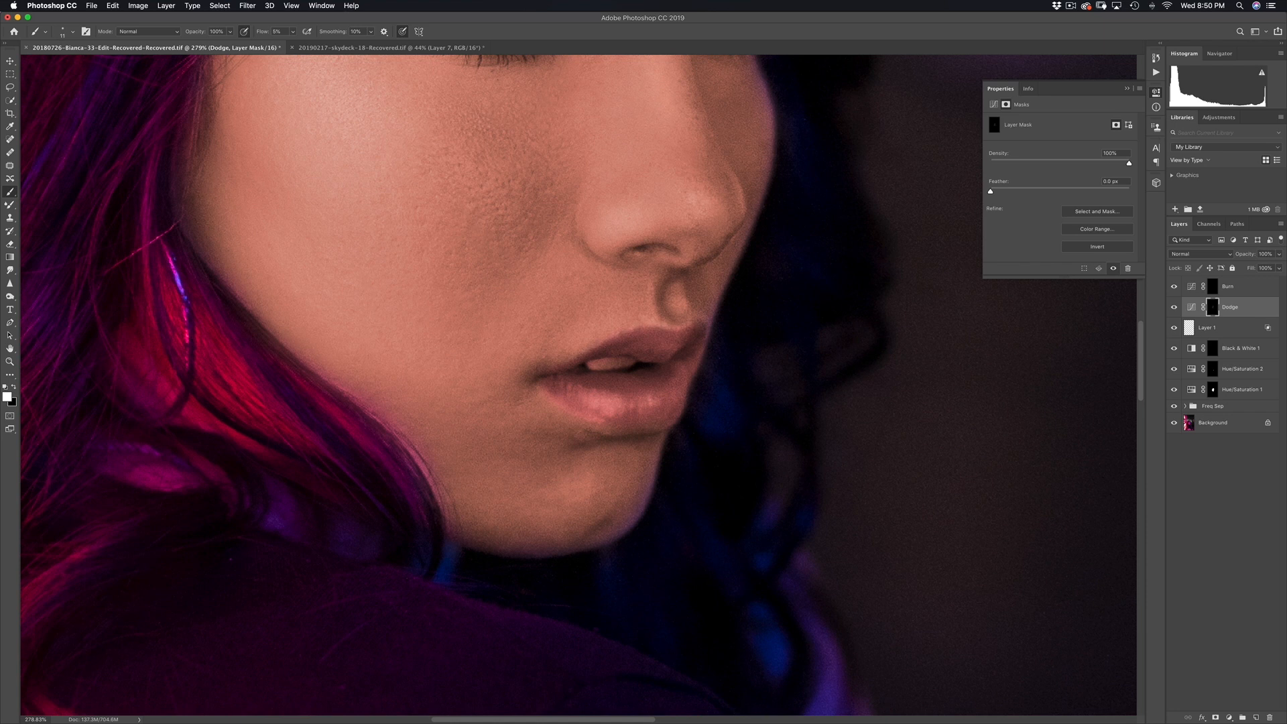
scroll(647, 326, "down", 5)
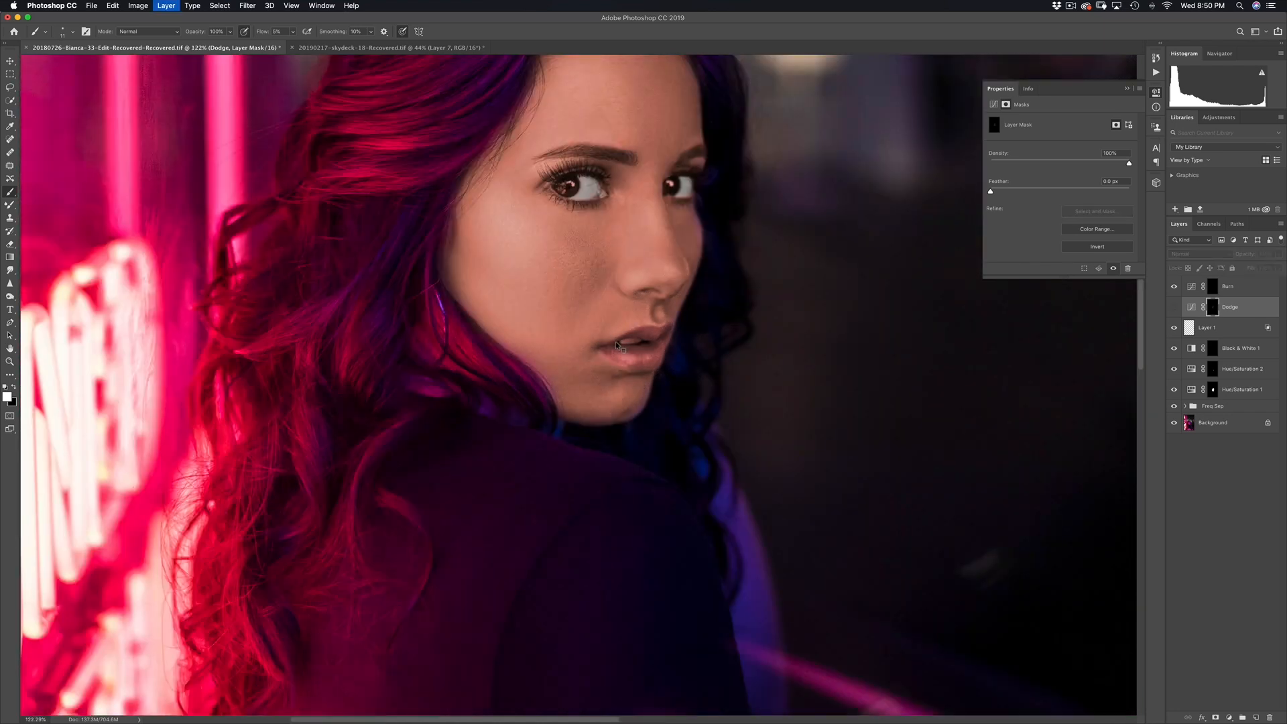
scroll(633, 322, "down", 4)
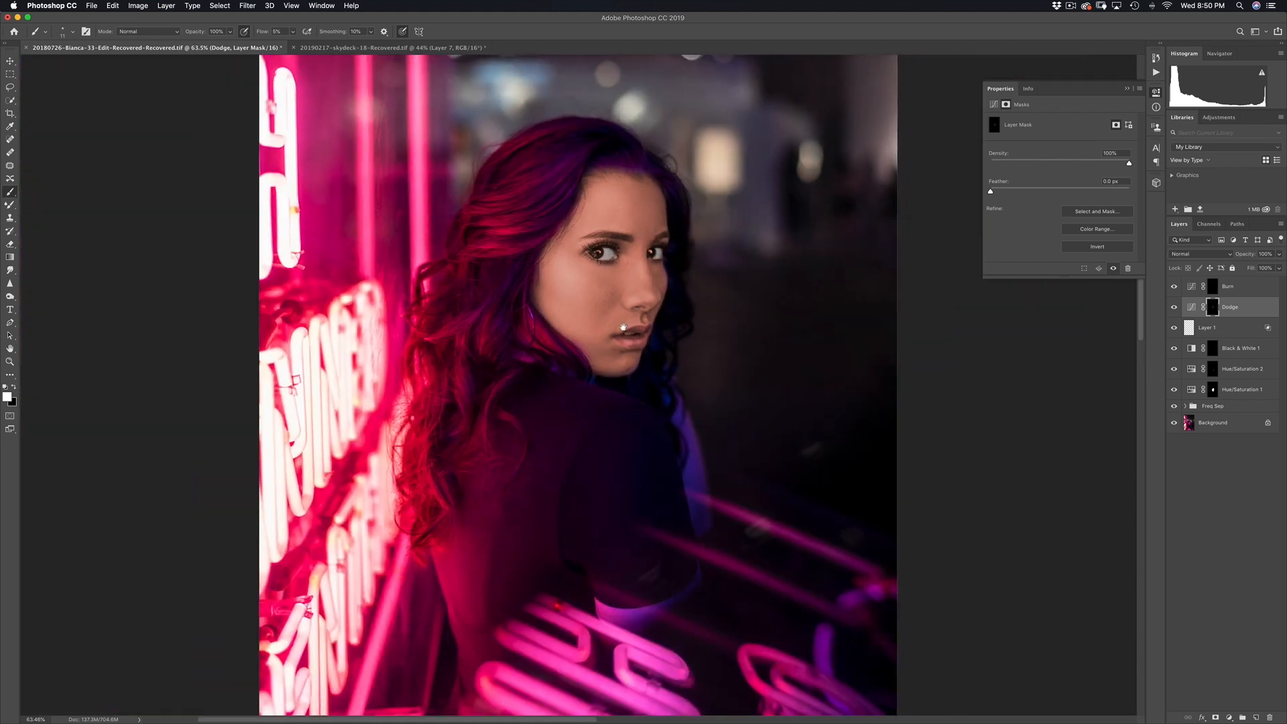
Step: Compare the eyes with the Dodge layer on and off, then lower its opacity to 49%
scroll(617, 338, "up", 1)
key("super+comma")
key("super+comma")
key("super+comma")
key("super+comma")
key("super+comma")
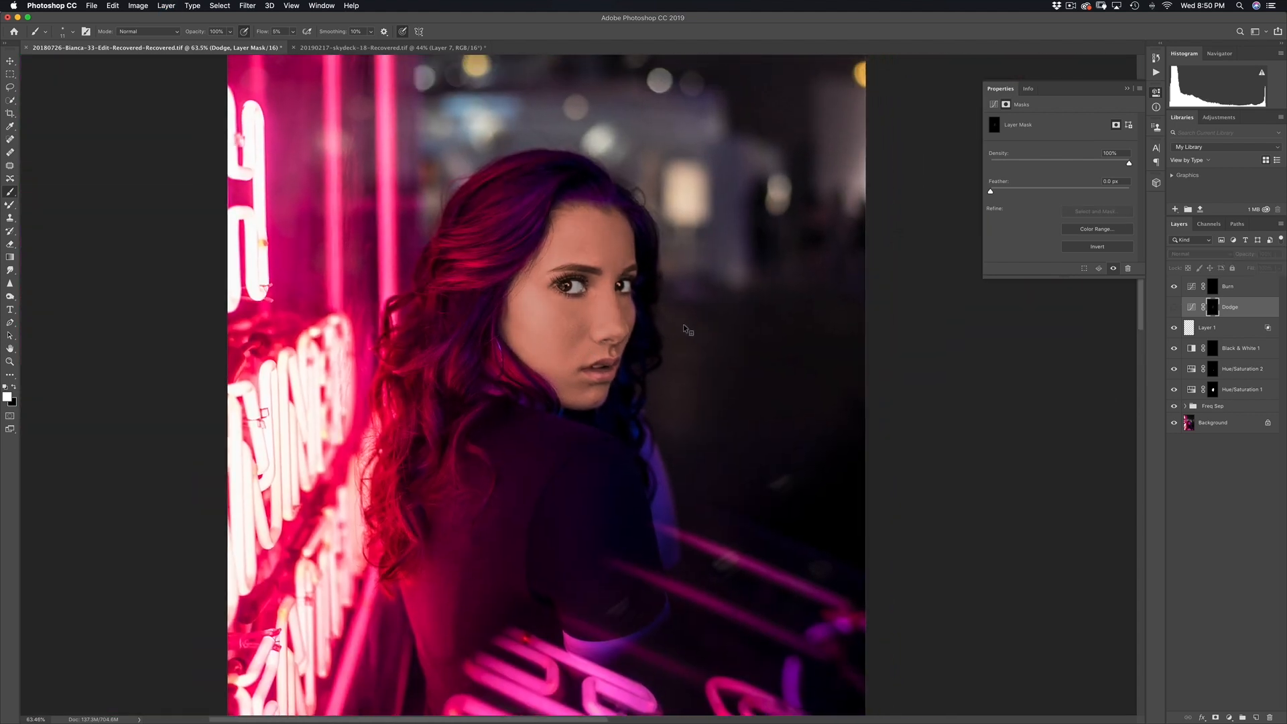
key("super+comma")
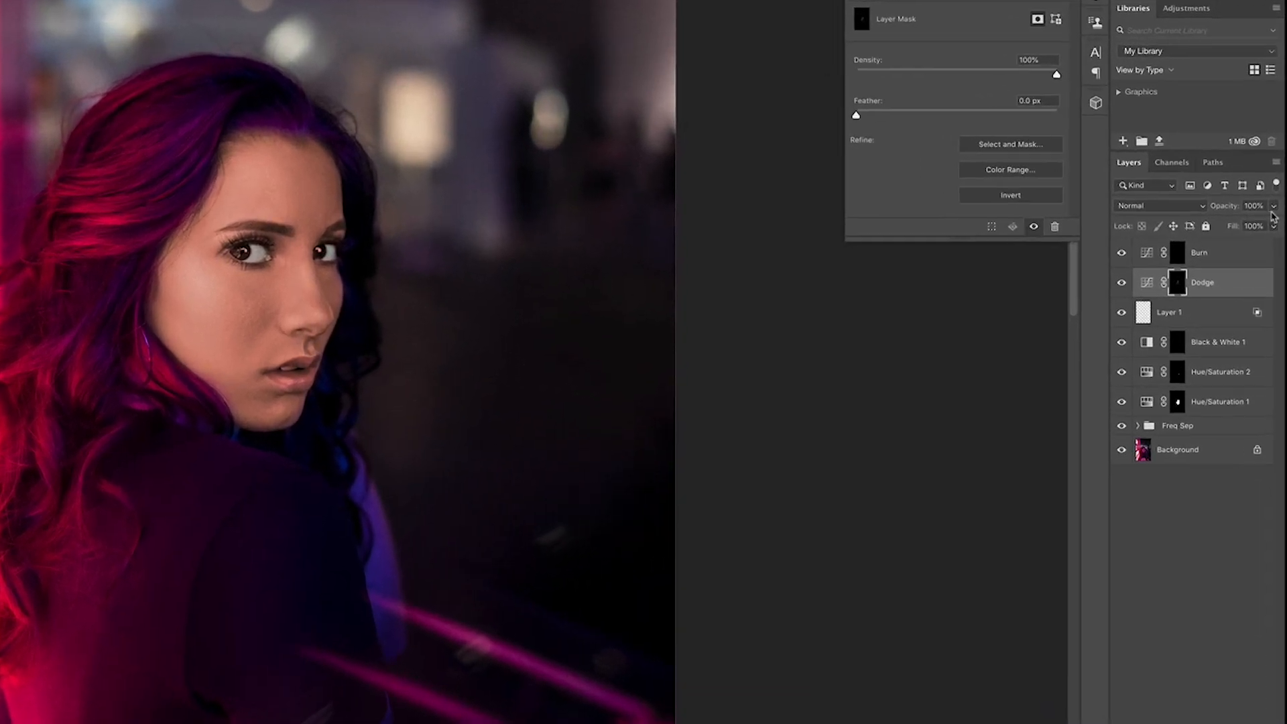
left_click(1279, 253)
left_click_drag(1251, 217, 1235, 253)
left_click(1272, 195)
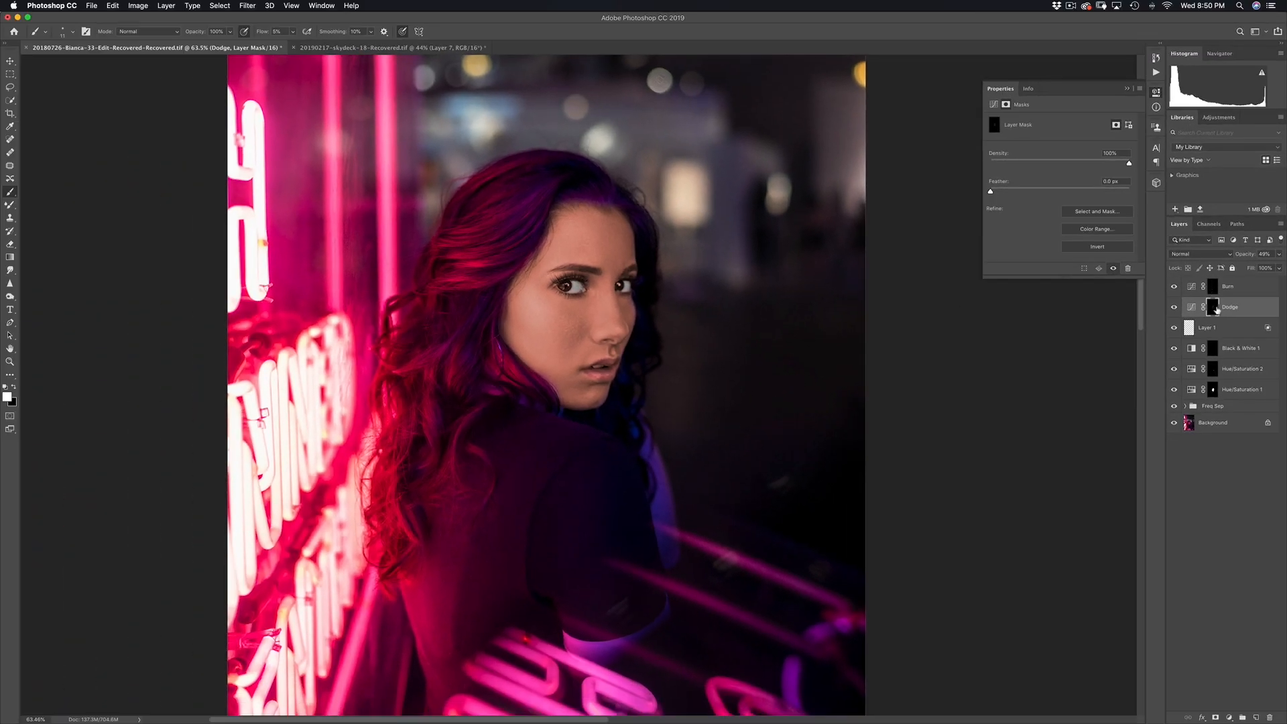
Step: Select the Burn layer mask and paint over the eyebrow and eyelashes to darken them
left_click(1215, 293)
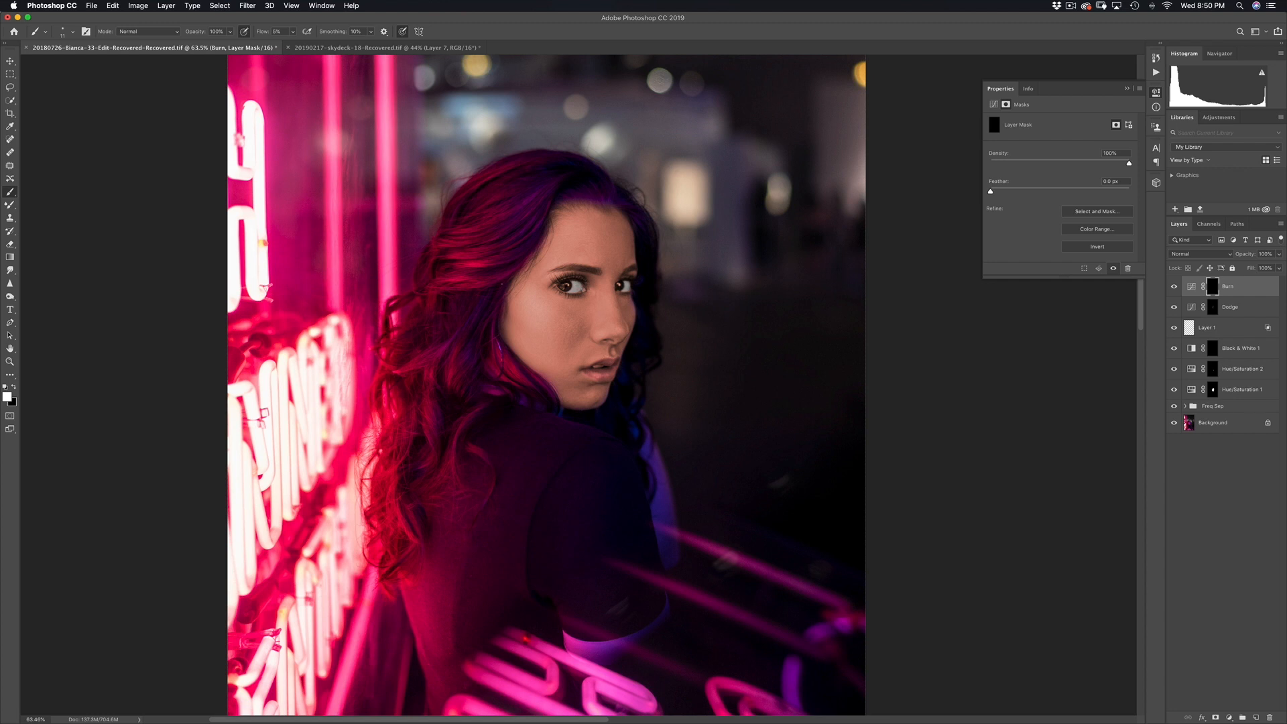
left_click_drag(580, 271, 602, 273)
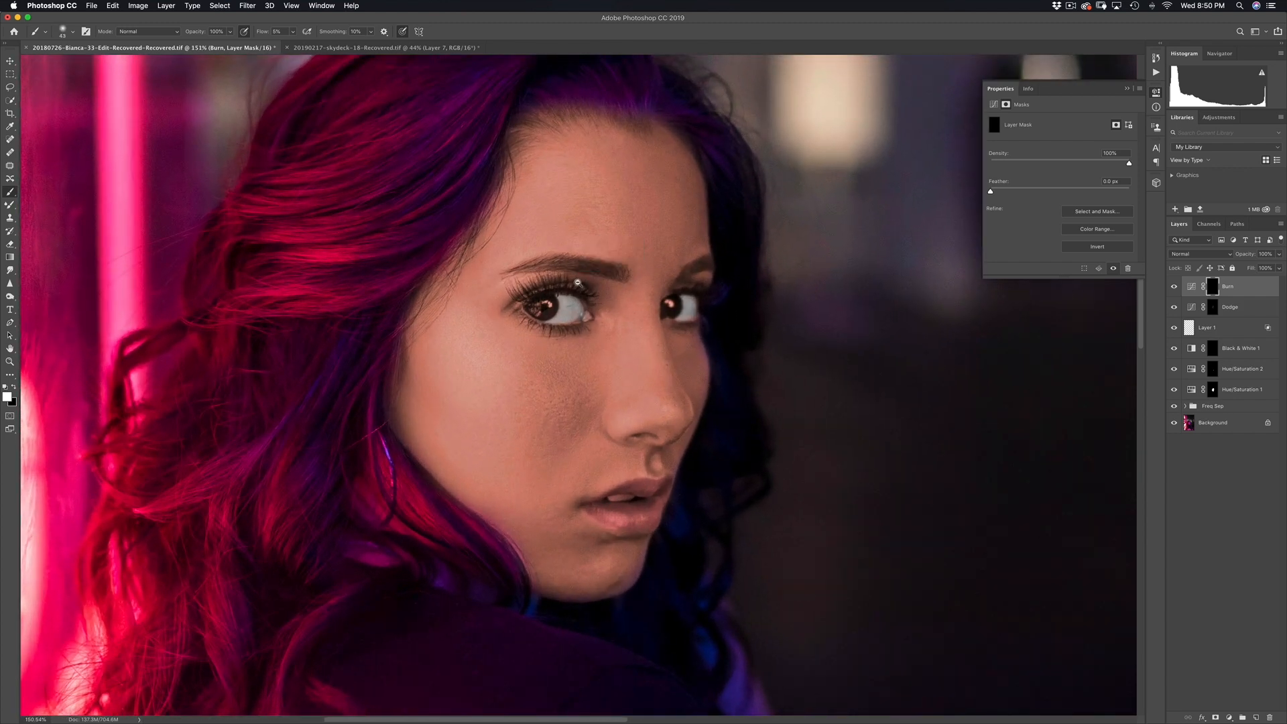
scroll(582, 305, "up", 2)
mouse_move(582, 305)
left_mouse_down()
mouse_move(568, 296)
mouse_move(581, 294)
mouse_move(543, 290)
mouse_move(572, 294)
left_mouse_up()
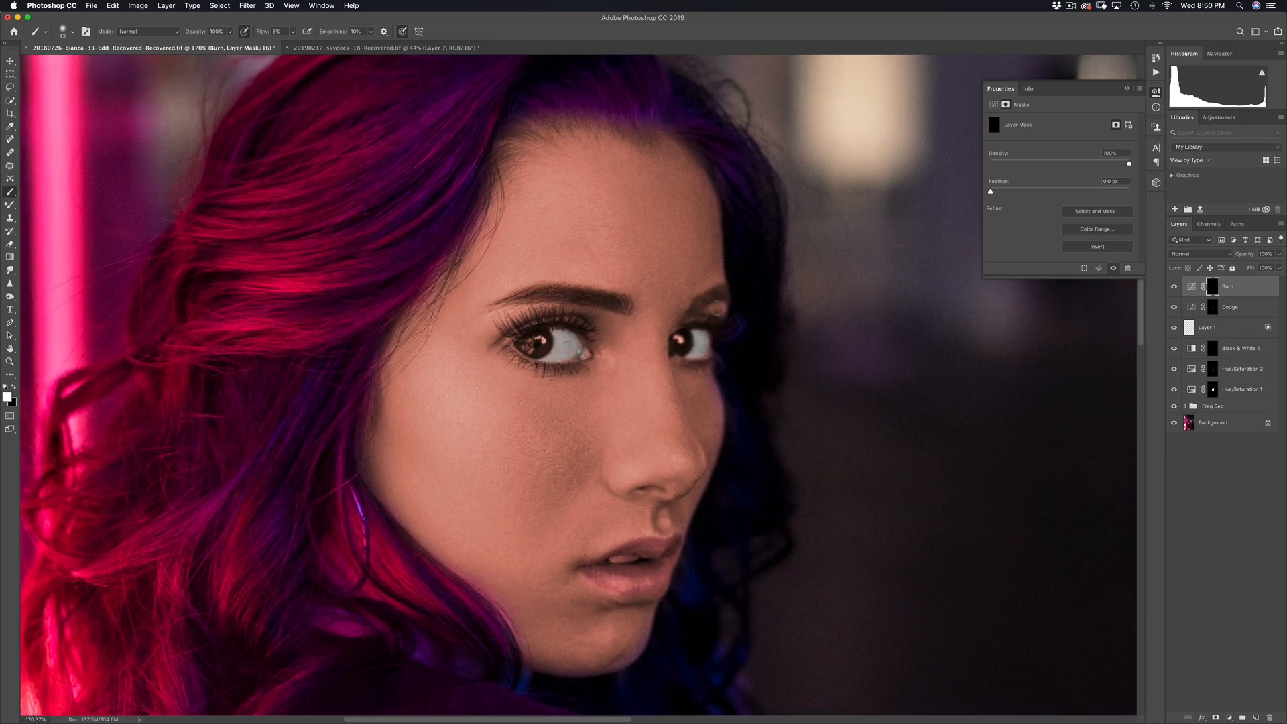
scroll(557, 327, "up", 3)
left_click_drag(556, 326, 536, 316)
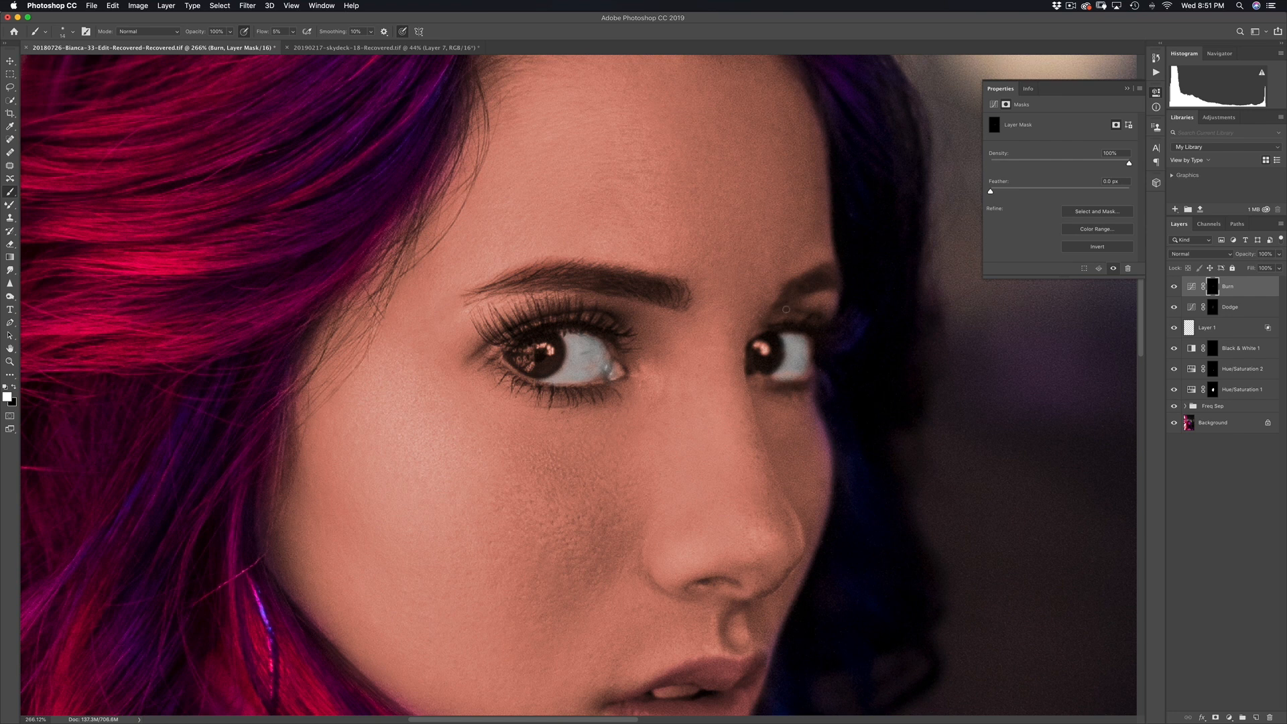
Step: Zoom out and, with a larger brush, darken the jaw, chin and lips on the Burn mask
left_click_drag(798, 314, 600, 389)
scroll(599, 389, "down", 5)
left_click_drag(566, 292, 592, 278)
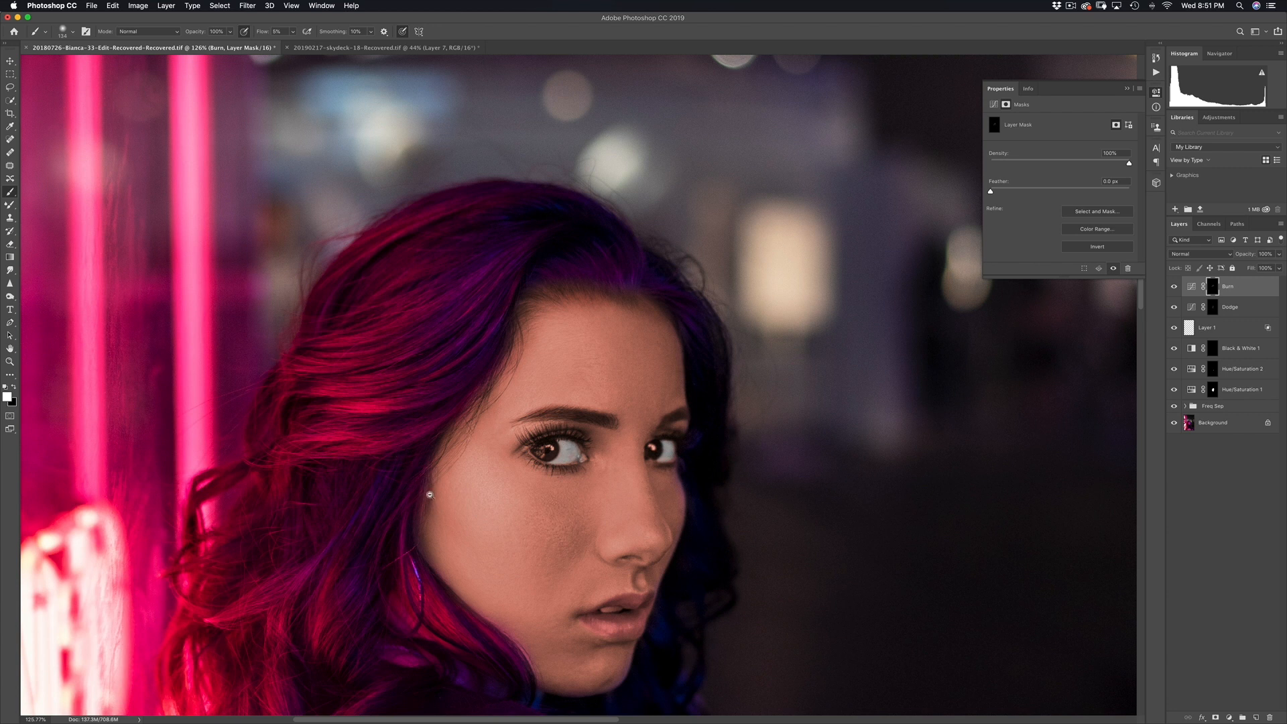
mouse_move(439, 517)
left_mouse_down()
mouse_move(469, 517)
mouse_move(408, 478)
mouse_move(388, 350)
left_mouse_up()
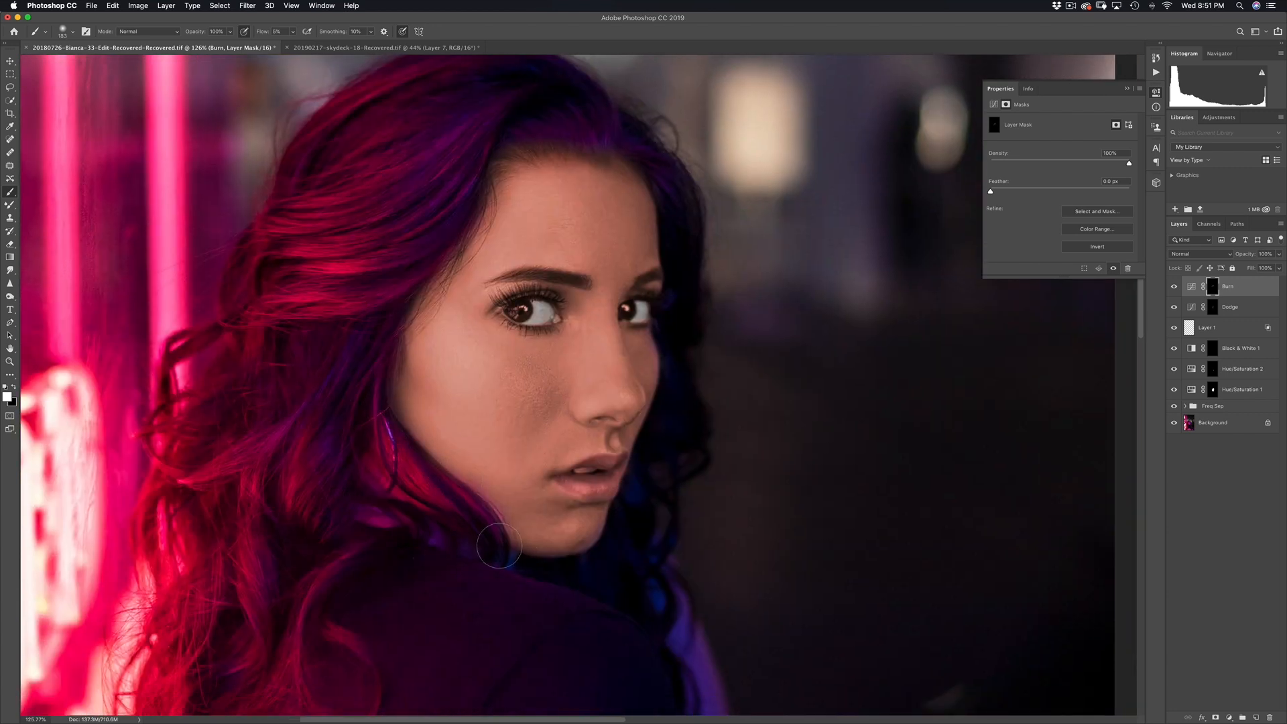
mouse_move(586, 545)
left_mouse_down()
mouse_move(614, 516)
mouse_move(558, 555)
mouse_move(595, 530)
mouse_move(608, 460)
left_mouse_up()
Step: Compare the portrait with the Burn layer, then Burn and Dodge together, toggled off and on
scroll(588, 414, "down", 3)
key("super+comma")
key("super+comma")
key("super+comma")
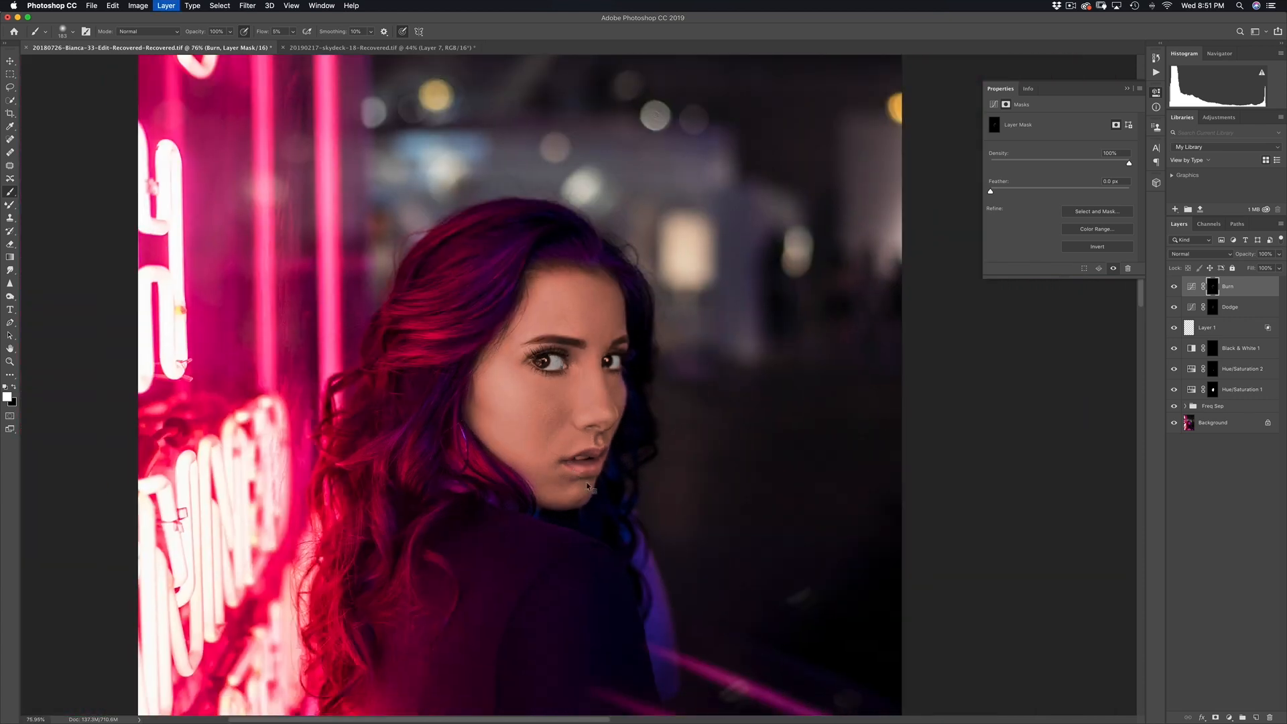
key("super+comma")
key("super+comma")
key("super+comma")
key("super+comma")
key("super+comma")
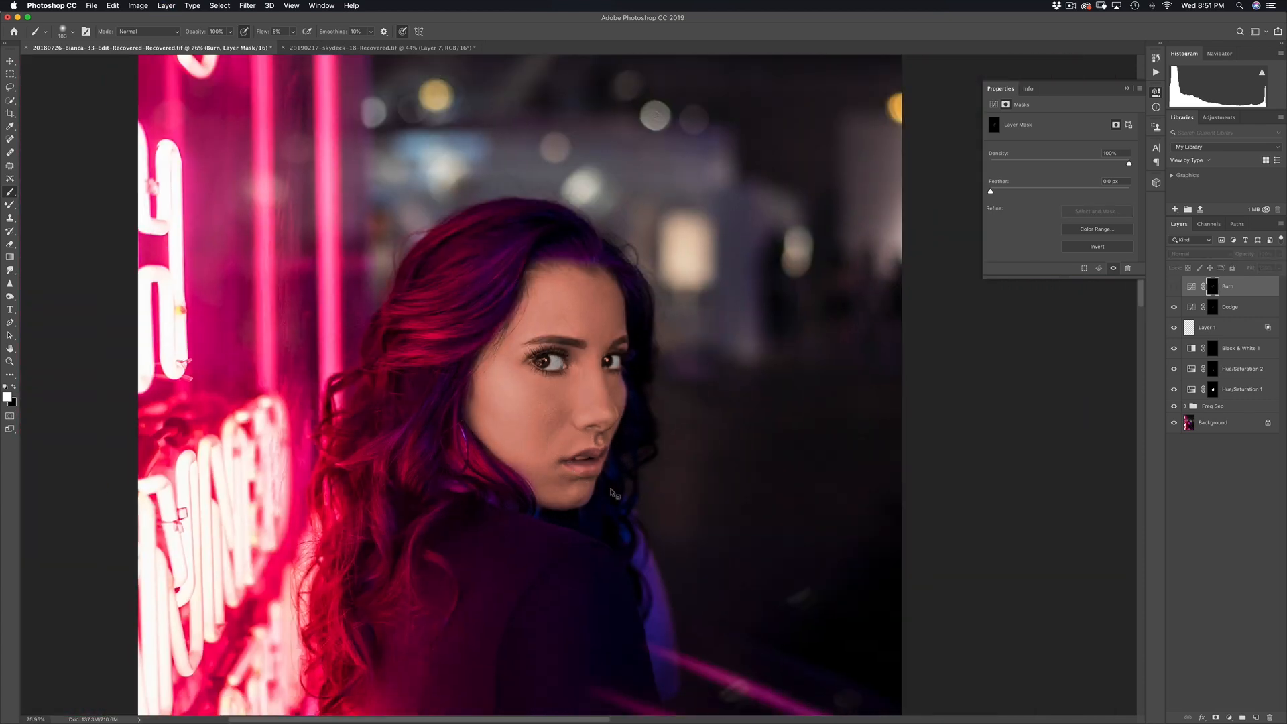
scroll(632, 433, "down", 2)
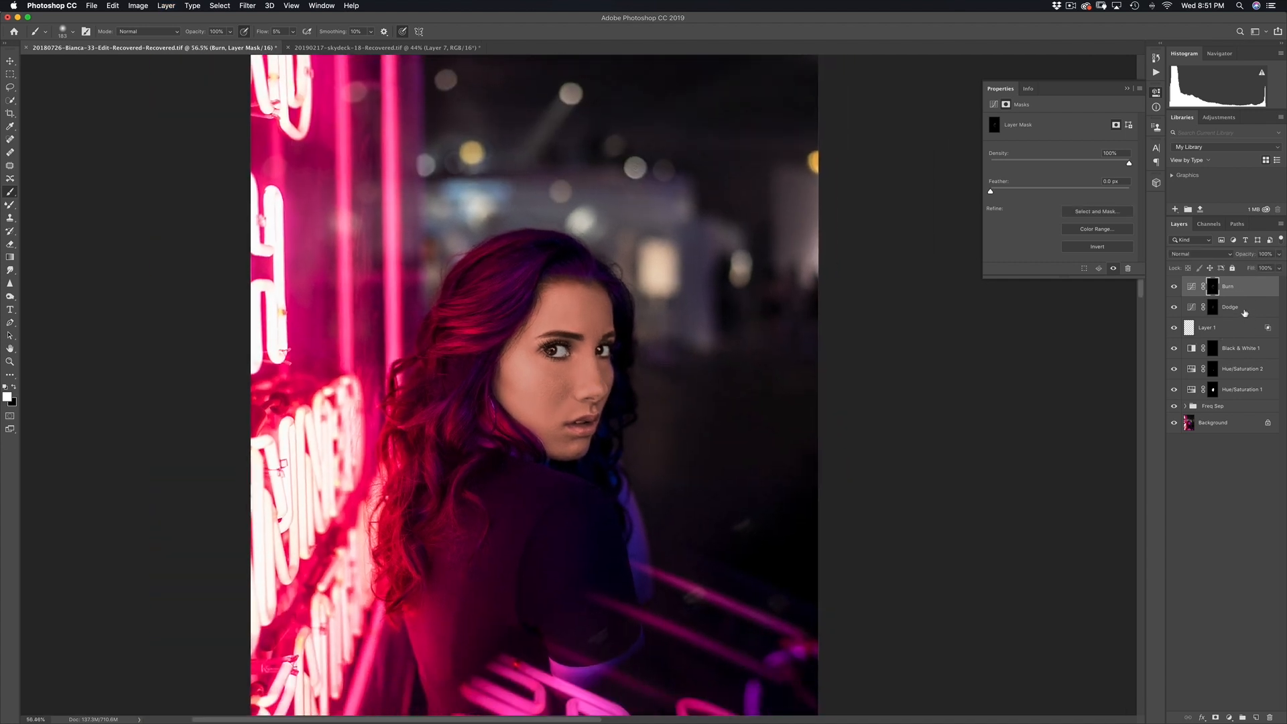
left_click(1237, 306, "shift")
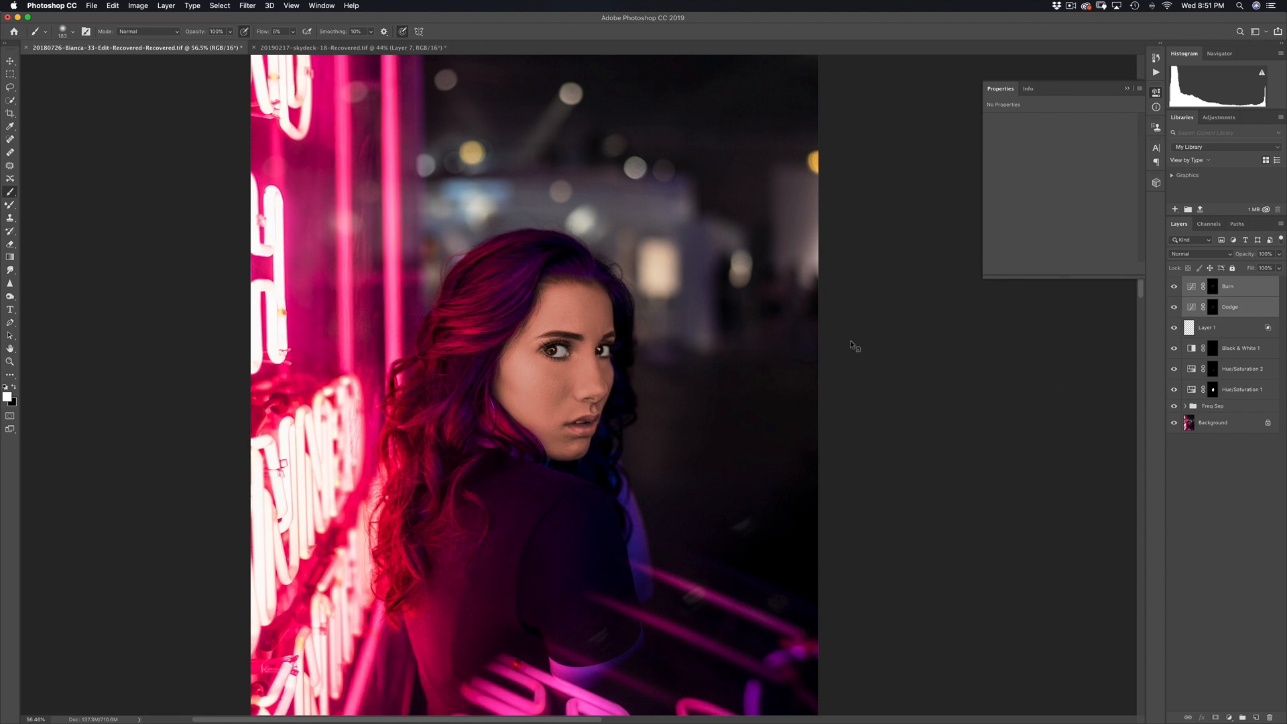
key("super+comma")
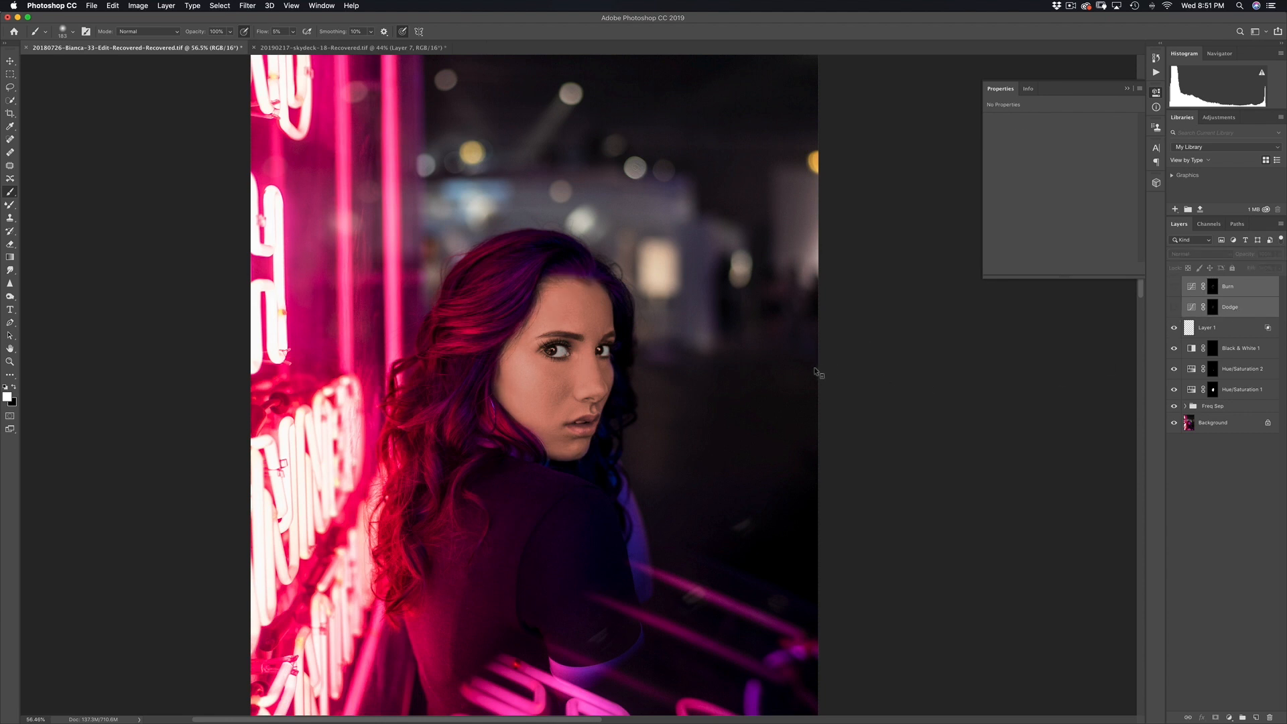
key("super+comma")
key("super+comma")
key("super+comma")
key("super+comma")
key("super+comma")
key("super+comma")
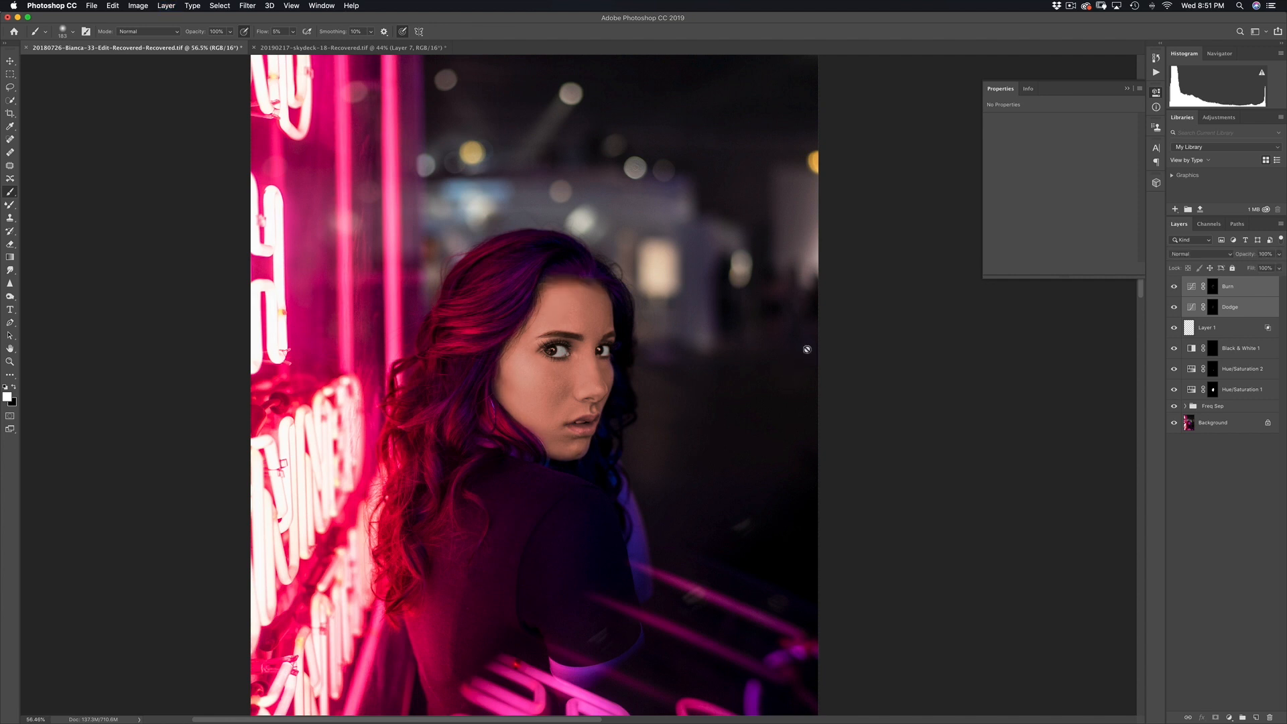
Step: Set the Dodge layer opacity to 61% and select the Burn layer alongside it
left_click(1233, 307)
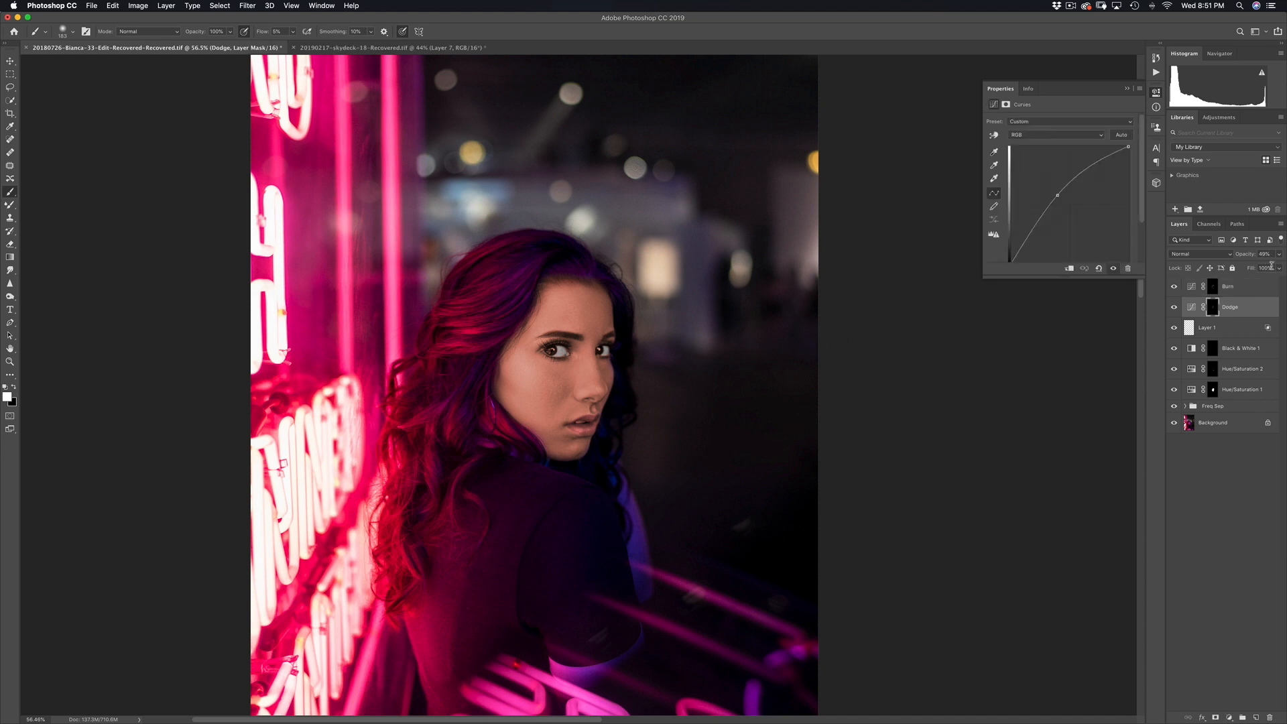
left_click(1278, 257)
left_click(995, 338)
left_click(1237, 293, "shift")
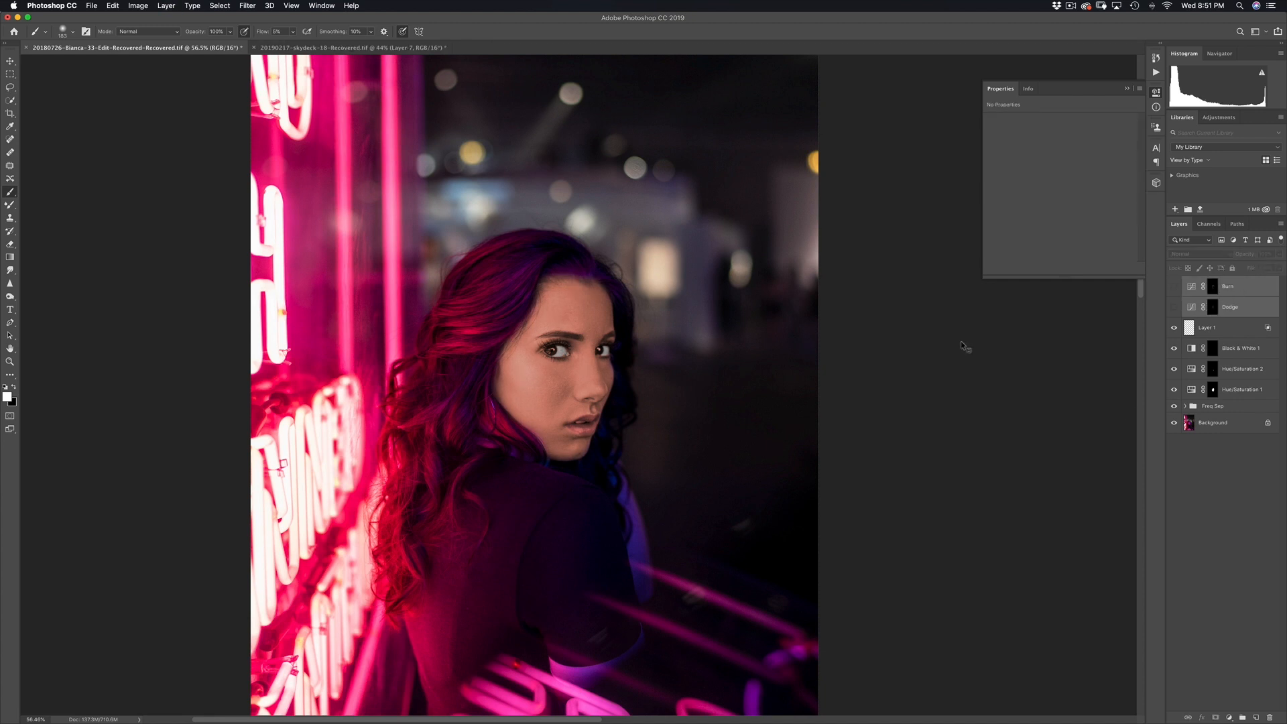
left_click_drag(707, 379, 694, 380)
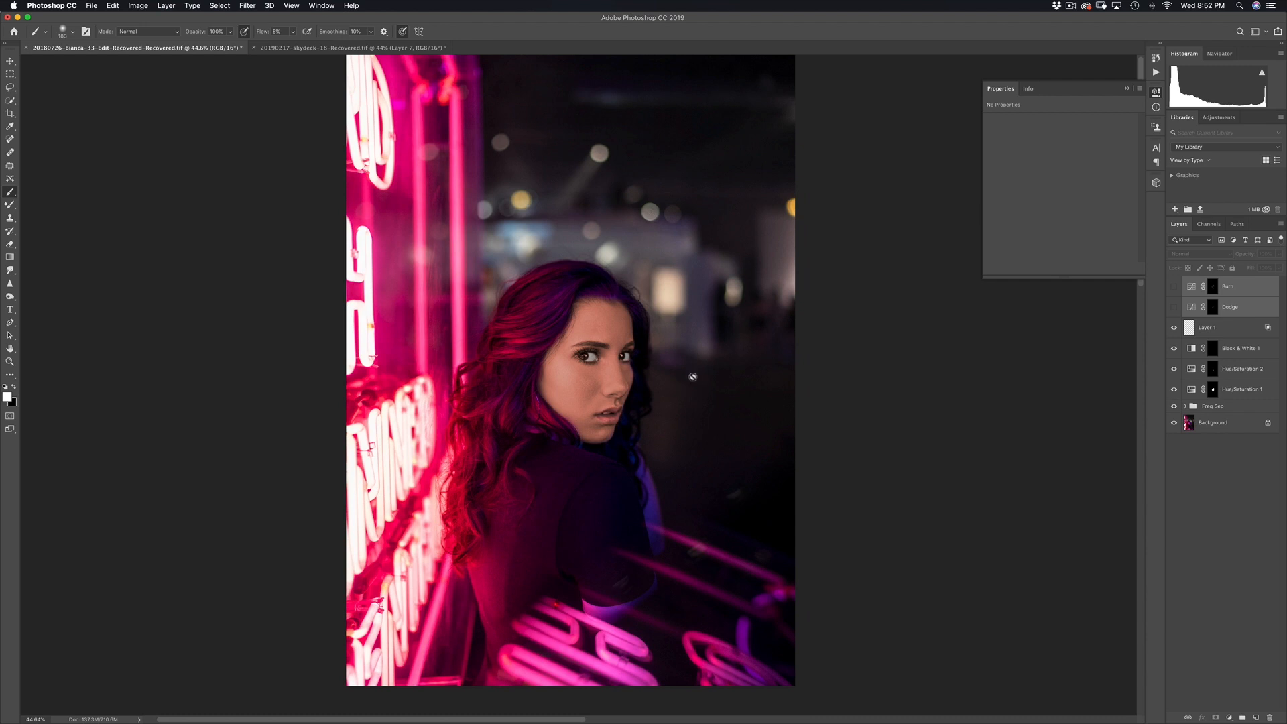
Step: Toggle Dodge and Burn repeatedly to compare the eyes, leaving both visible and deselected
key("super+comma")
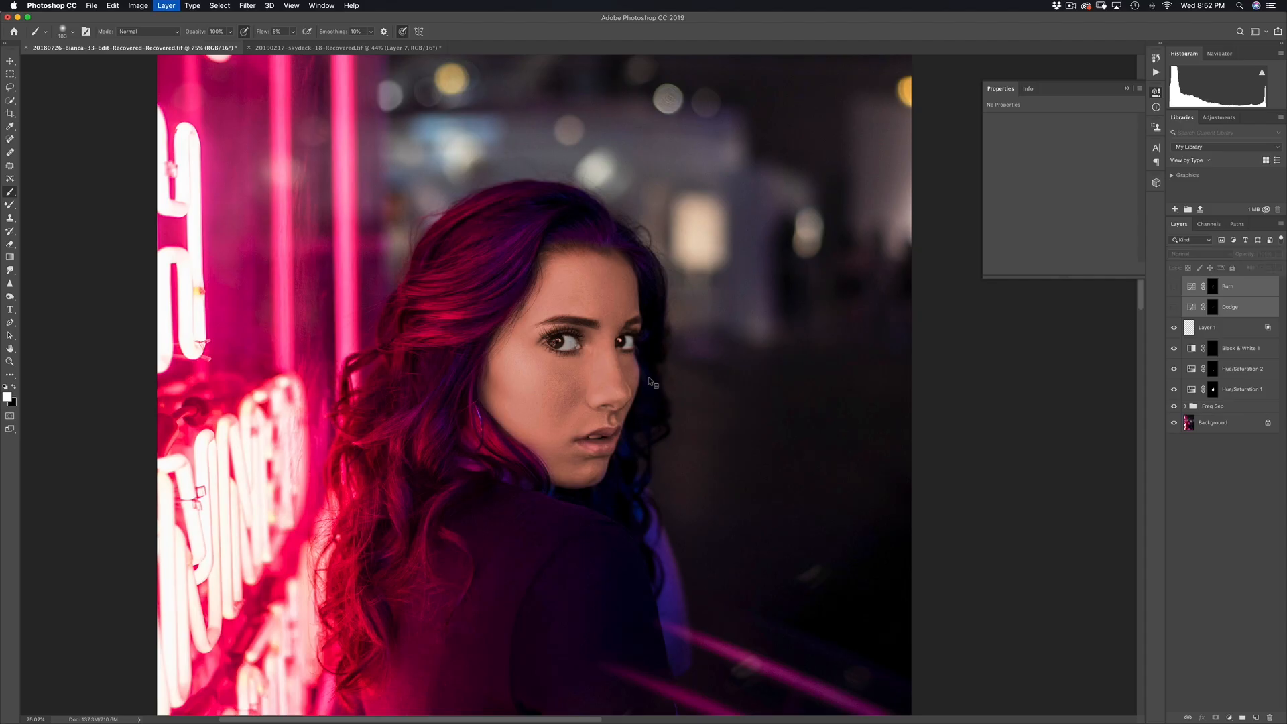
key("super+comma")
key("super+comma")
key("super+comma")
key("super+comma")
key("super+comma")
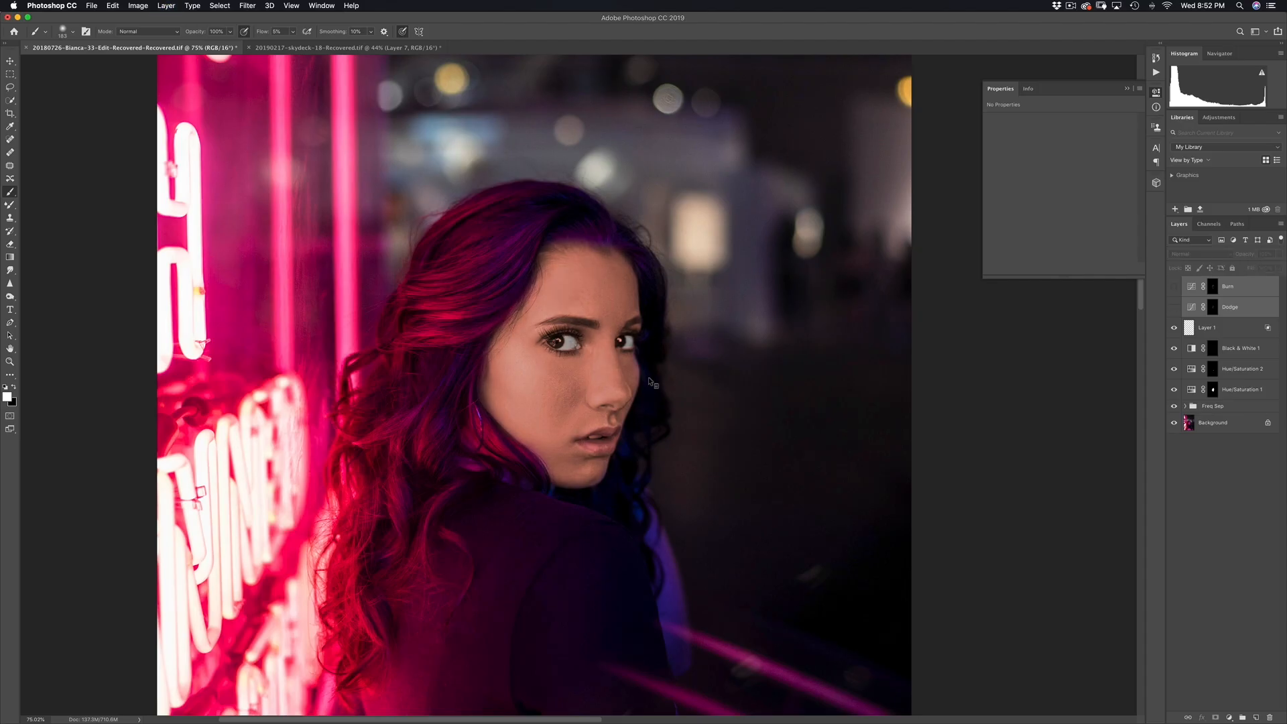
key("super+comma")
key("super+comma")
key("super+comma")
key("super+comma")
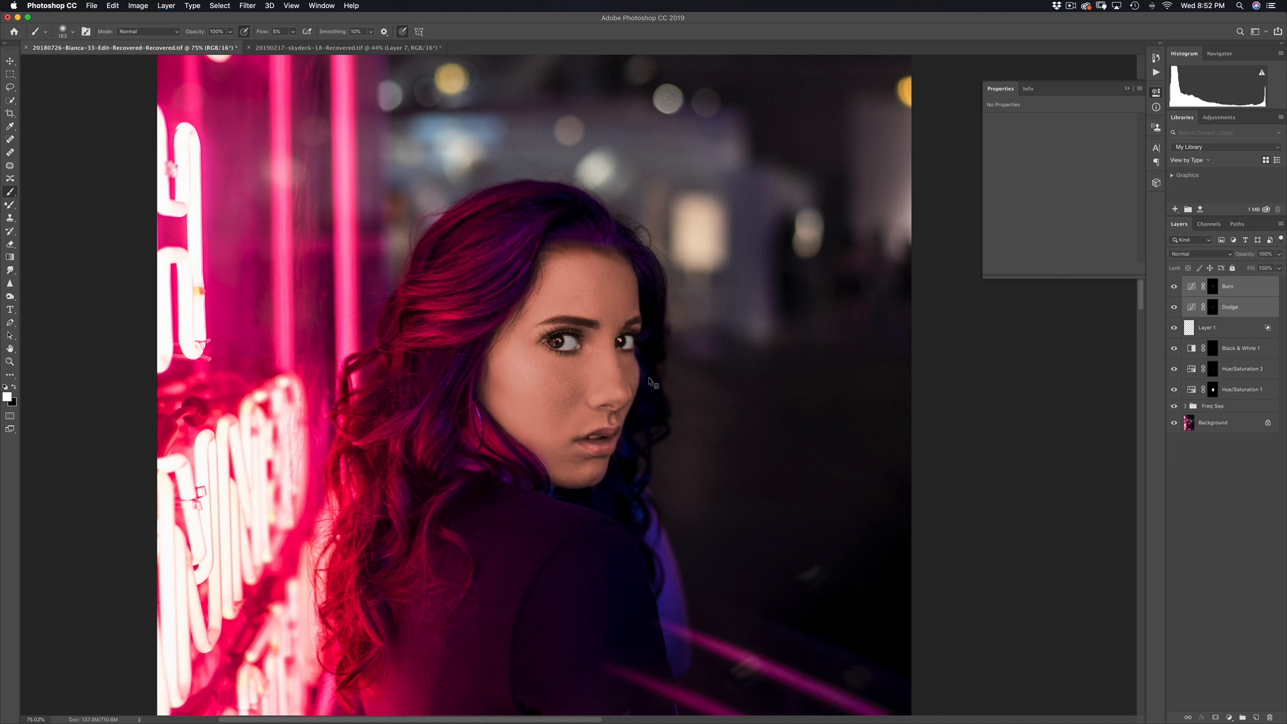
key("super+comma")
key("super+comma")
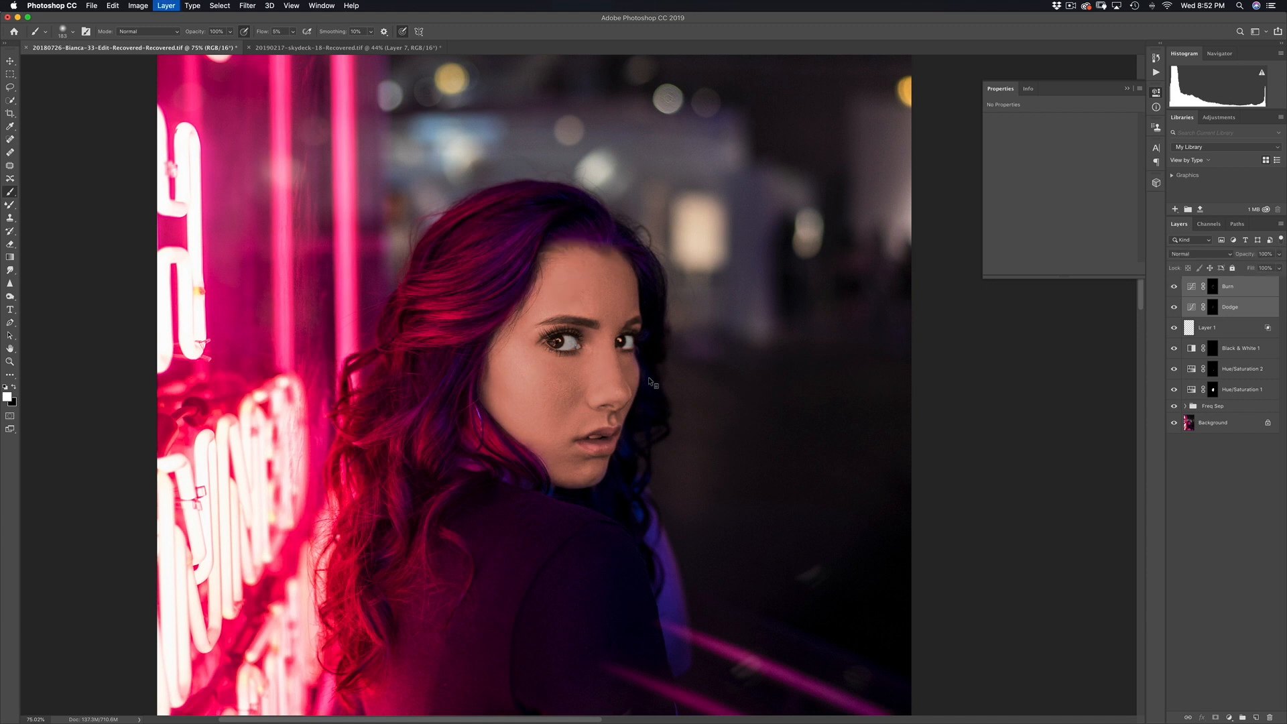
left_click_drag(682, 372, 657, 371)
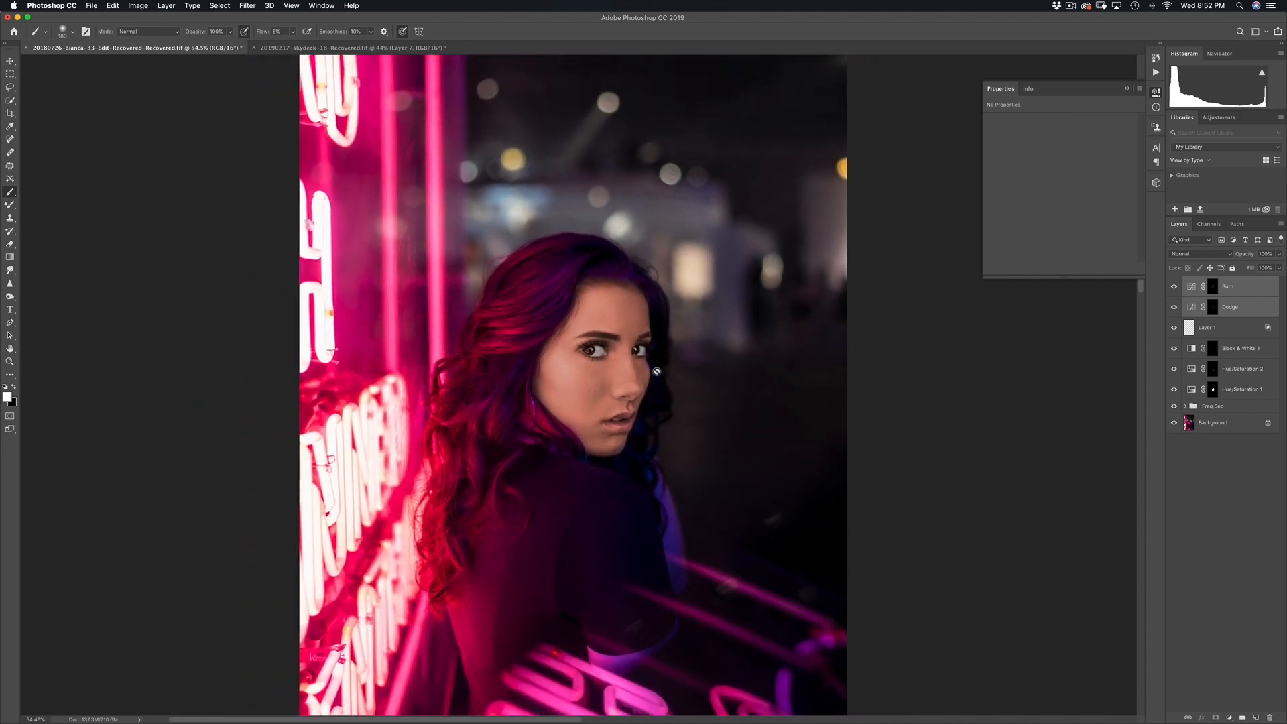
left_click(1212, 488)
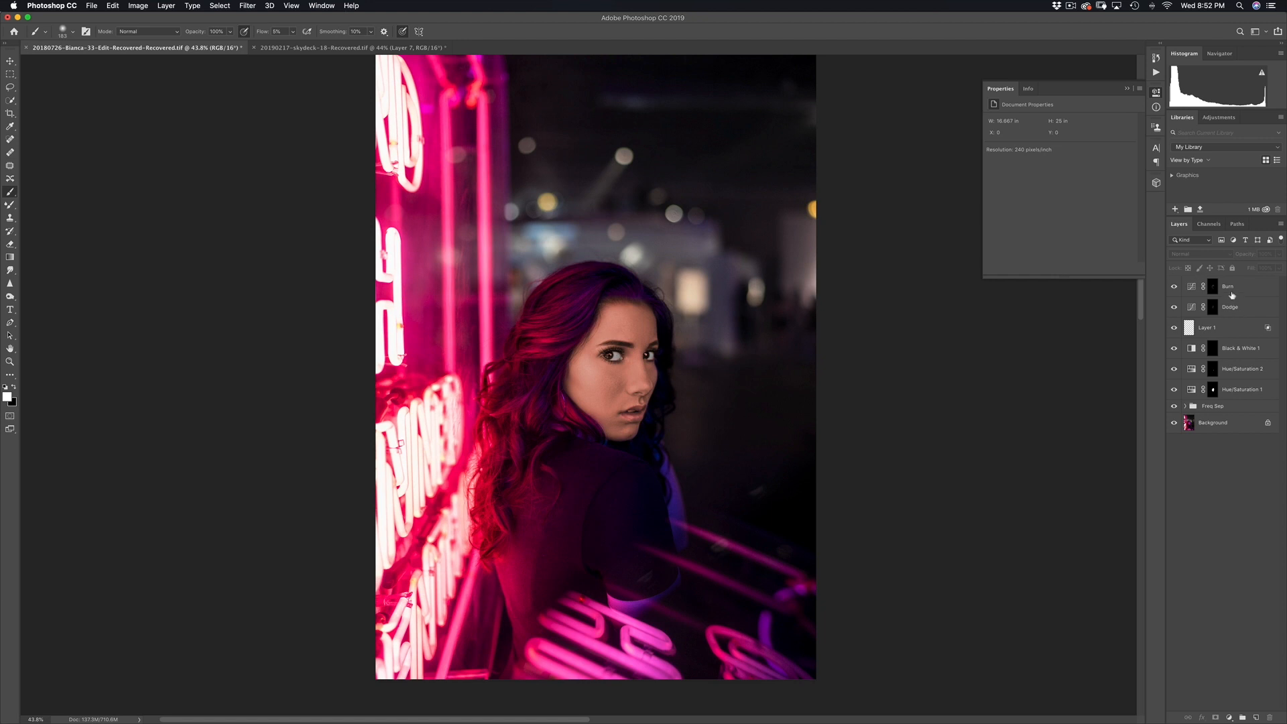
left_click(1232, 295)
left_click(1244, 392, "shift")
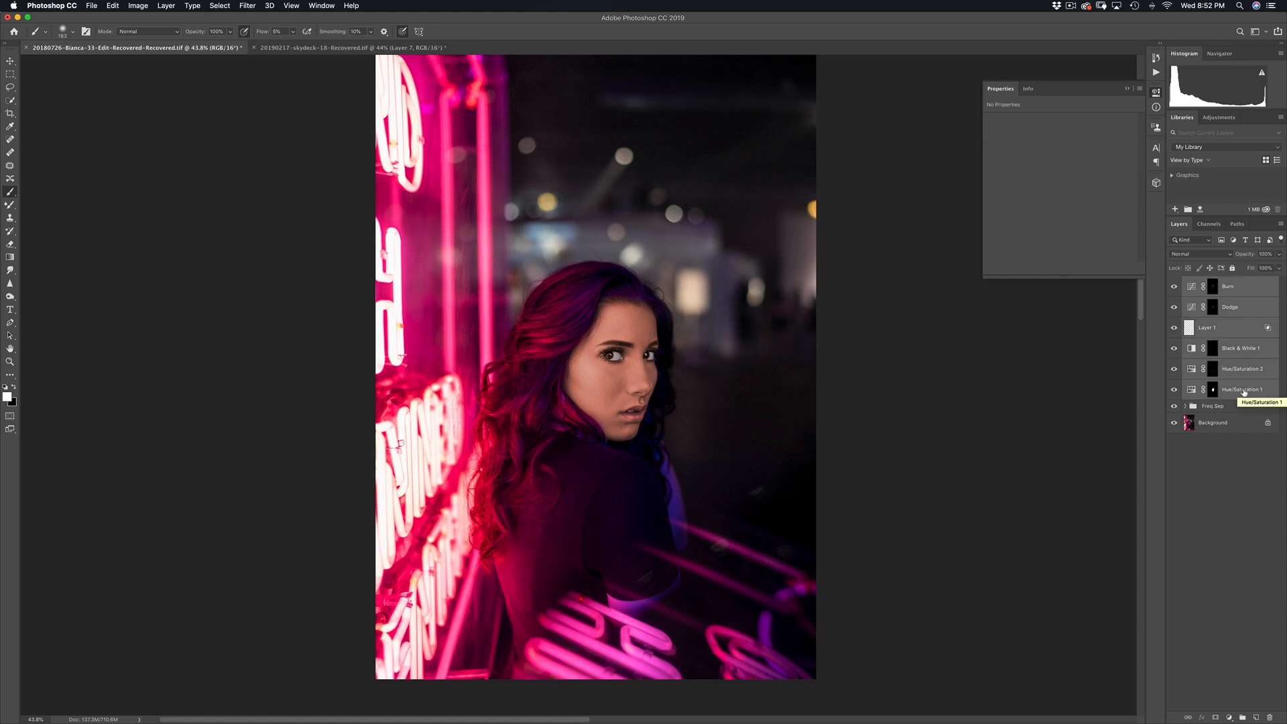
key("super+comma")
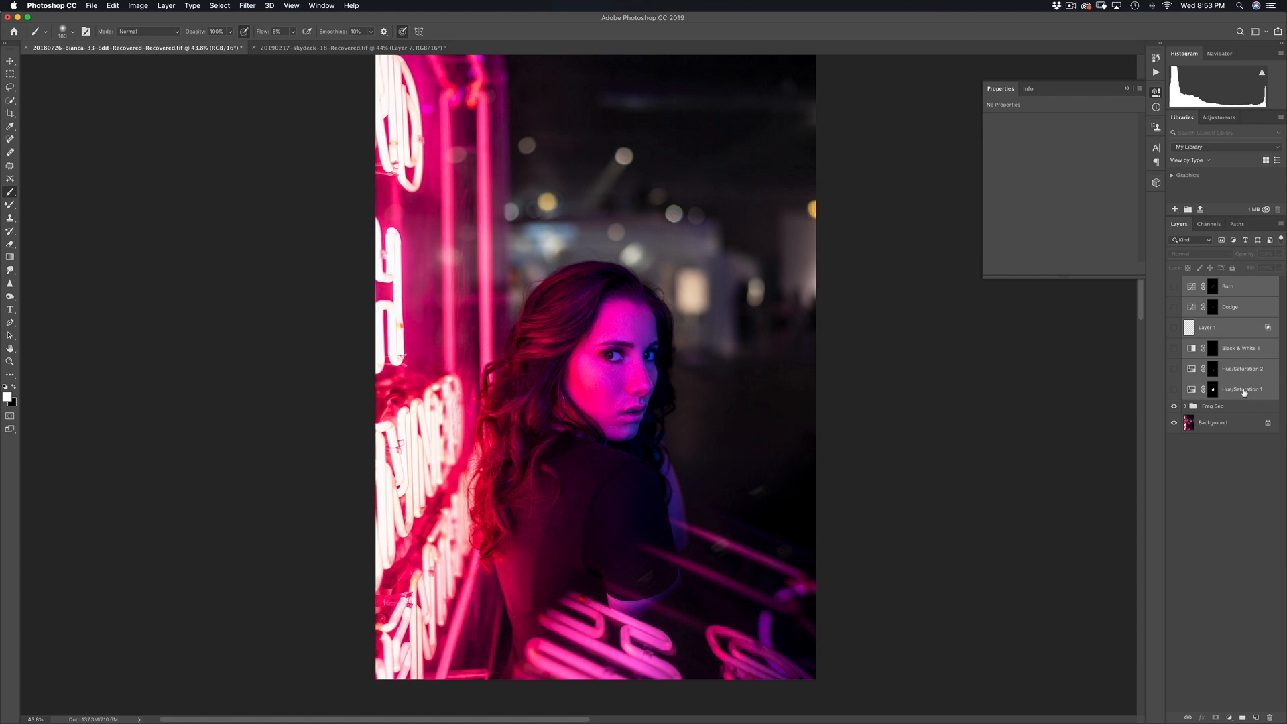
key("super+comma")
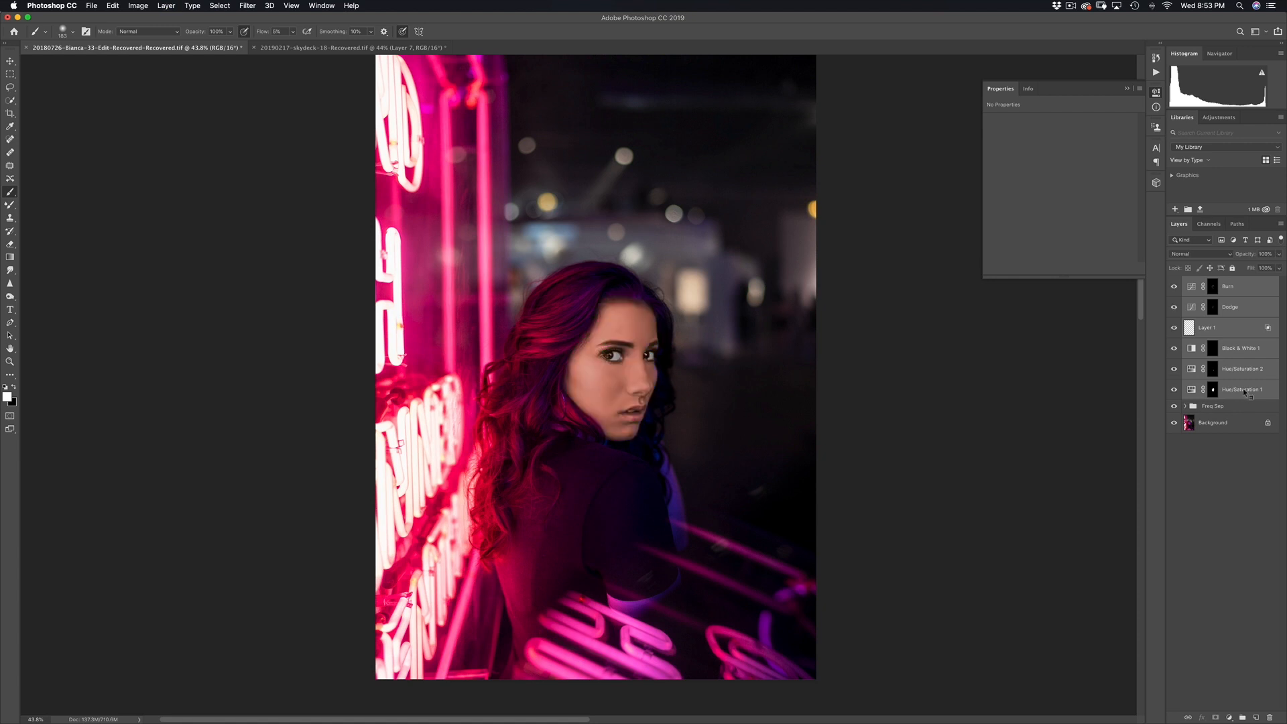